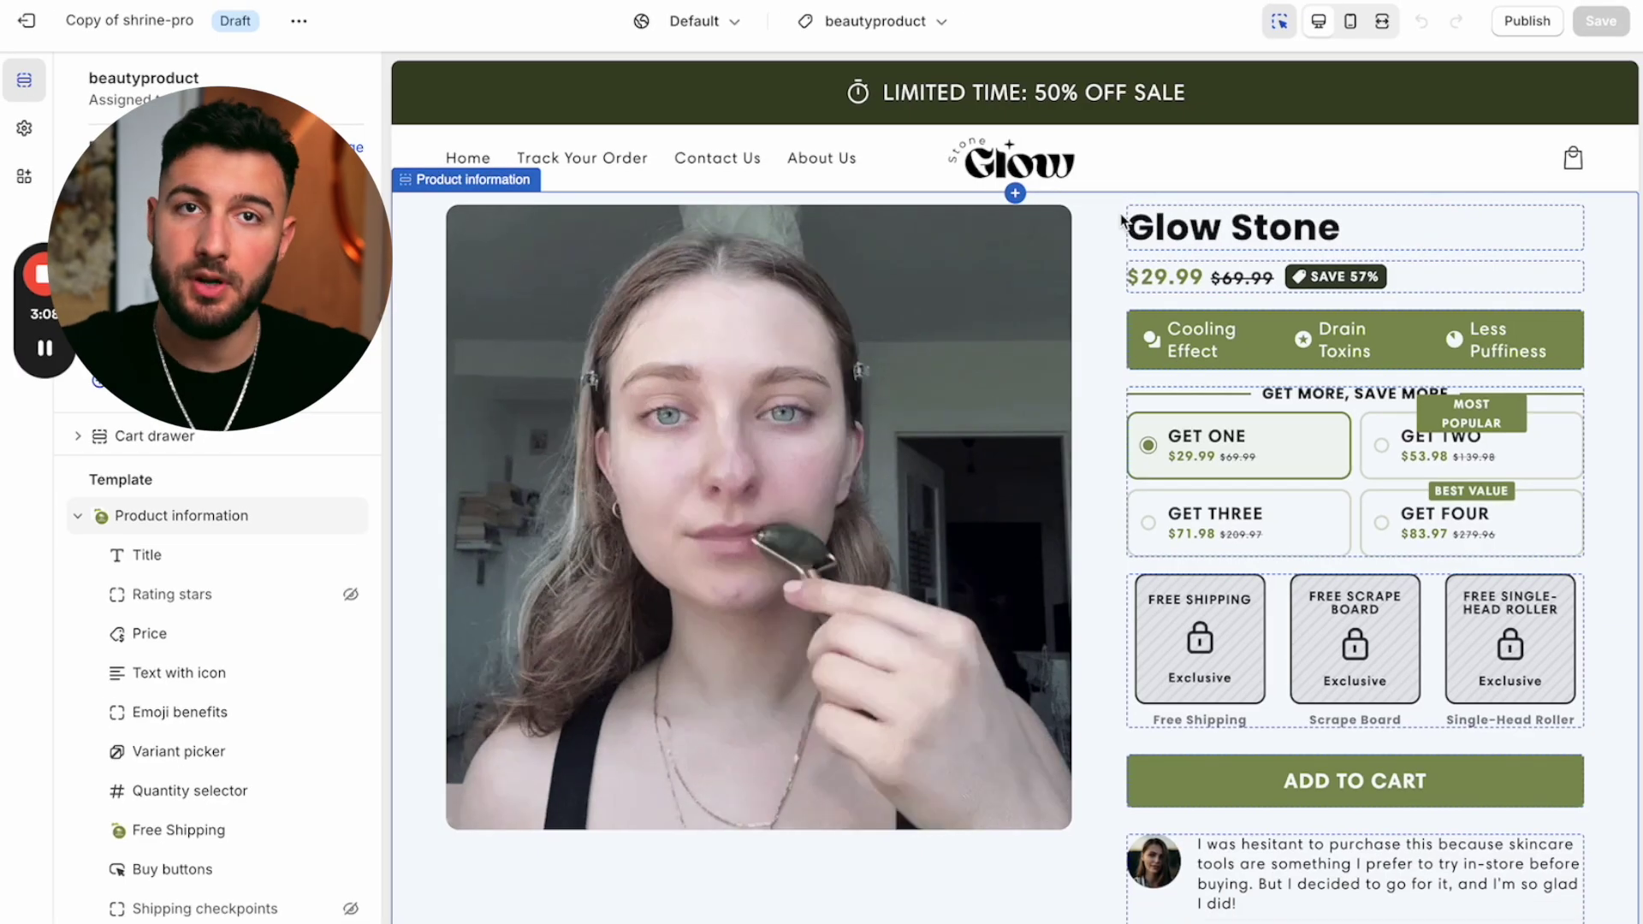
- Reload the analytics dashboard and scroll through it
{"action": "scroll", "coordinate": [1121, 213], "scroll_direction": "down", "scroll_amount": 2}
{"action": "scroll", "coordinate": [1120, 213], "scroll_direction": "down", "scroll_amount": 6}
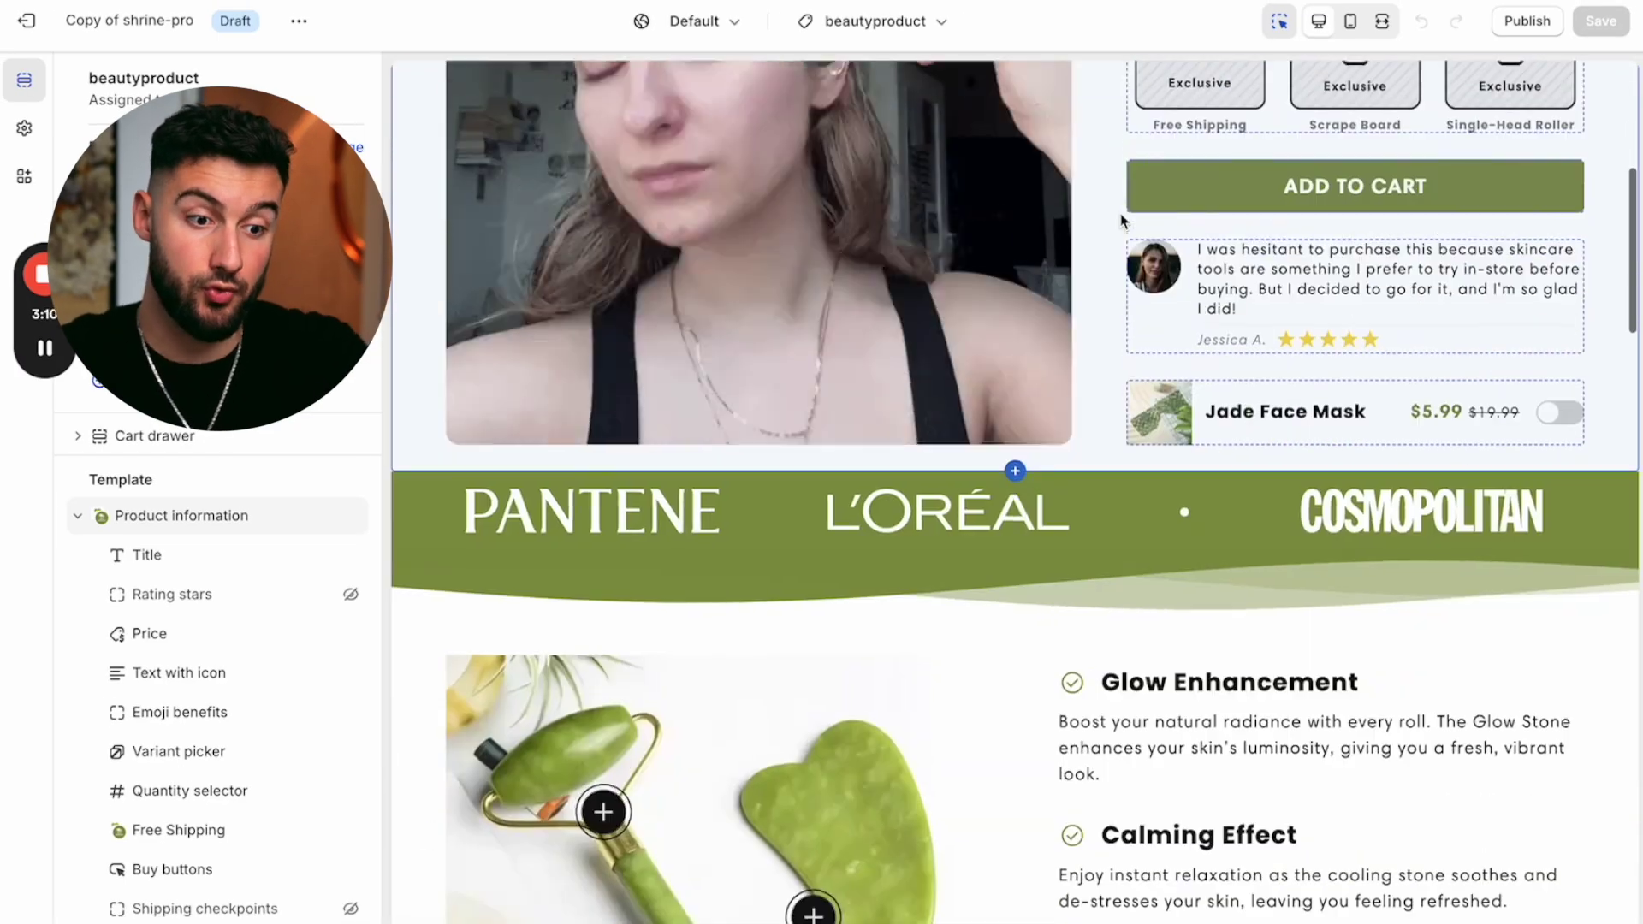
{"action": "scroll", "coordinate": [1121, 213], "scroll_direction": "down", "scroll_amount": 3}
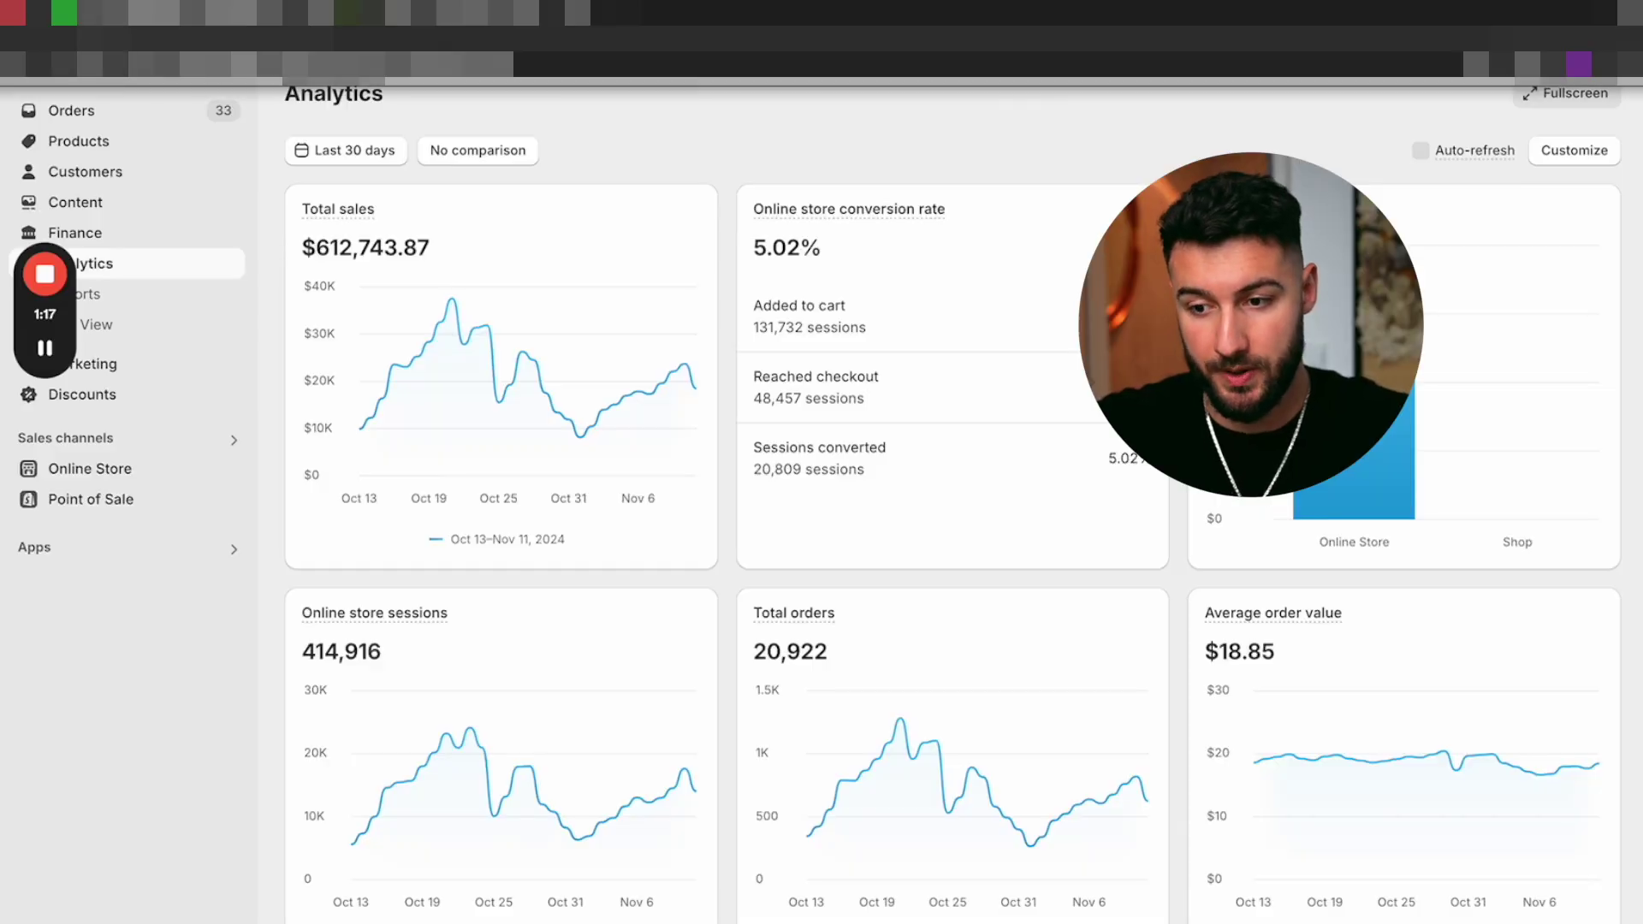
{"action": "key", "text": "ctrl+r"}
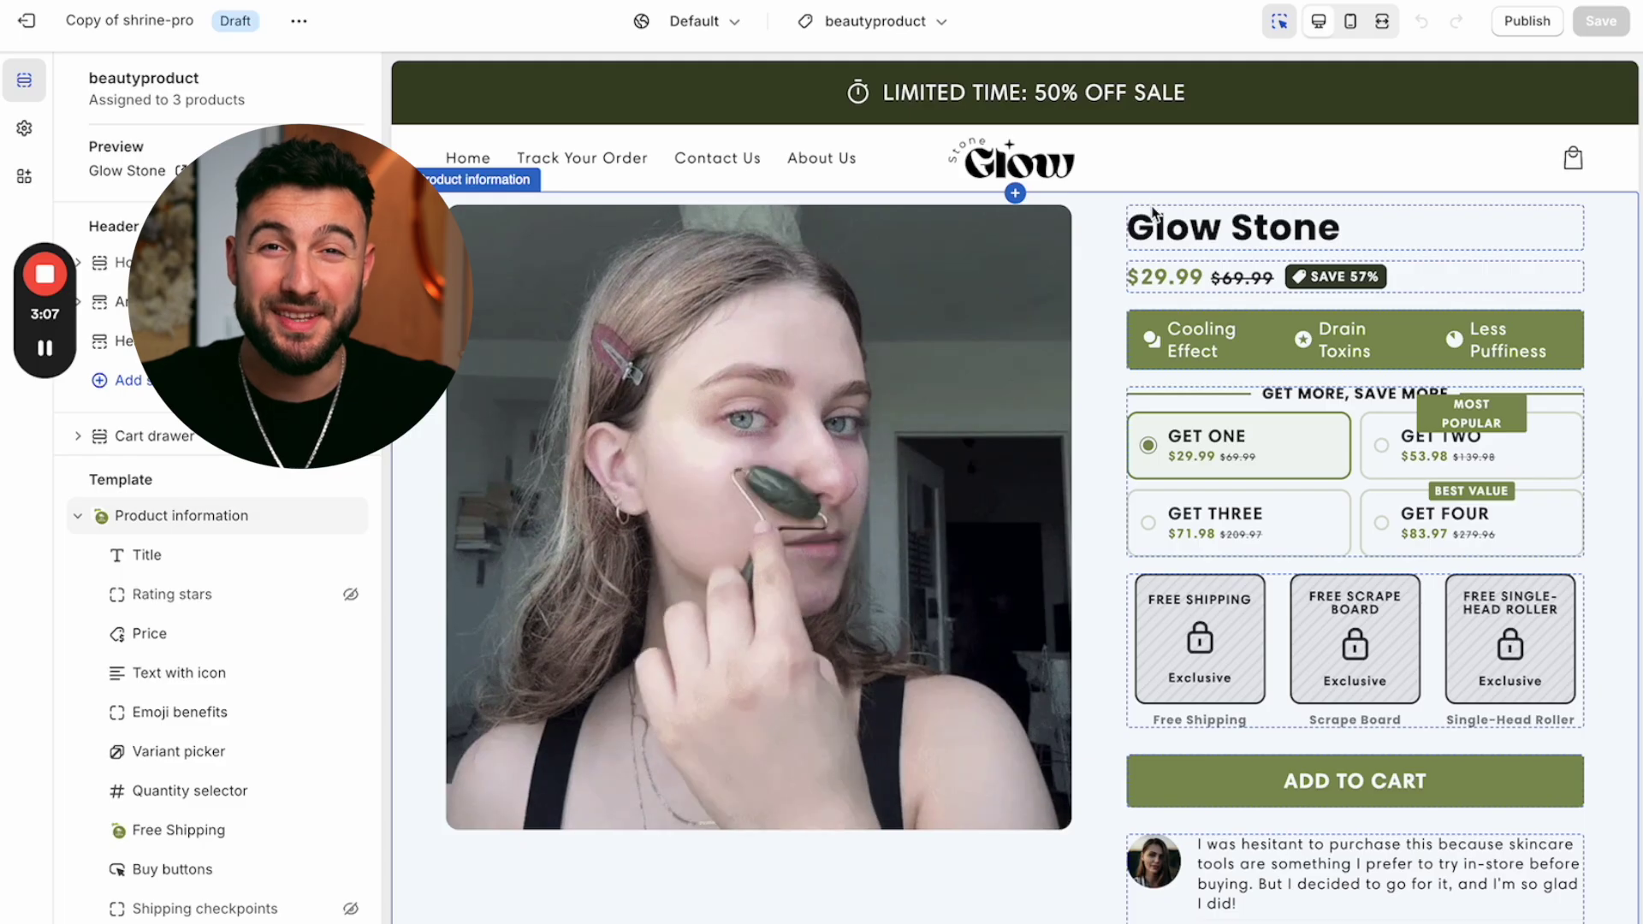
{"action": "scroll", "coordinate": [1122, 221], "scroll_direction": "down", "scroll_amount": 2}
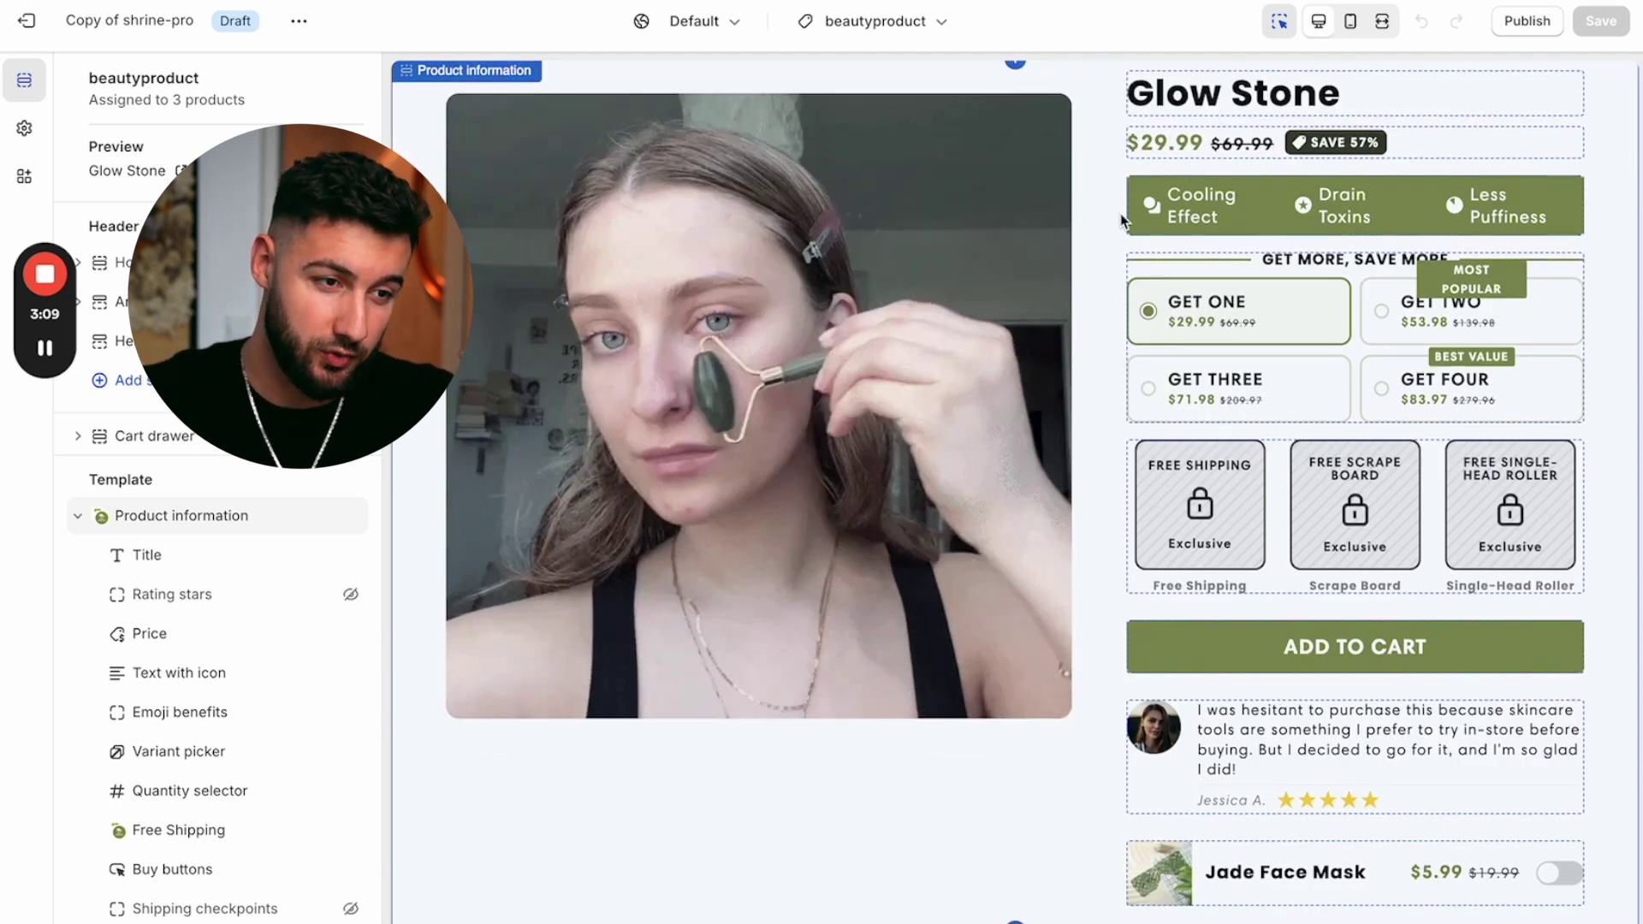
{"action": "scroll", "coordinate": [1122, 221], "scroll_direction": "down", "scroll_amount": 5}
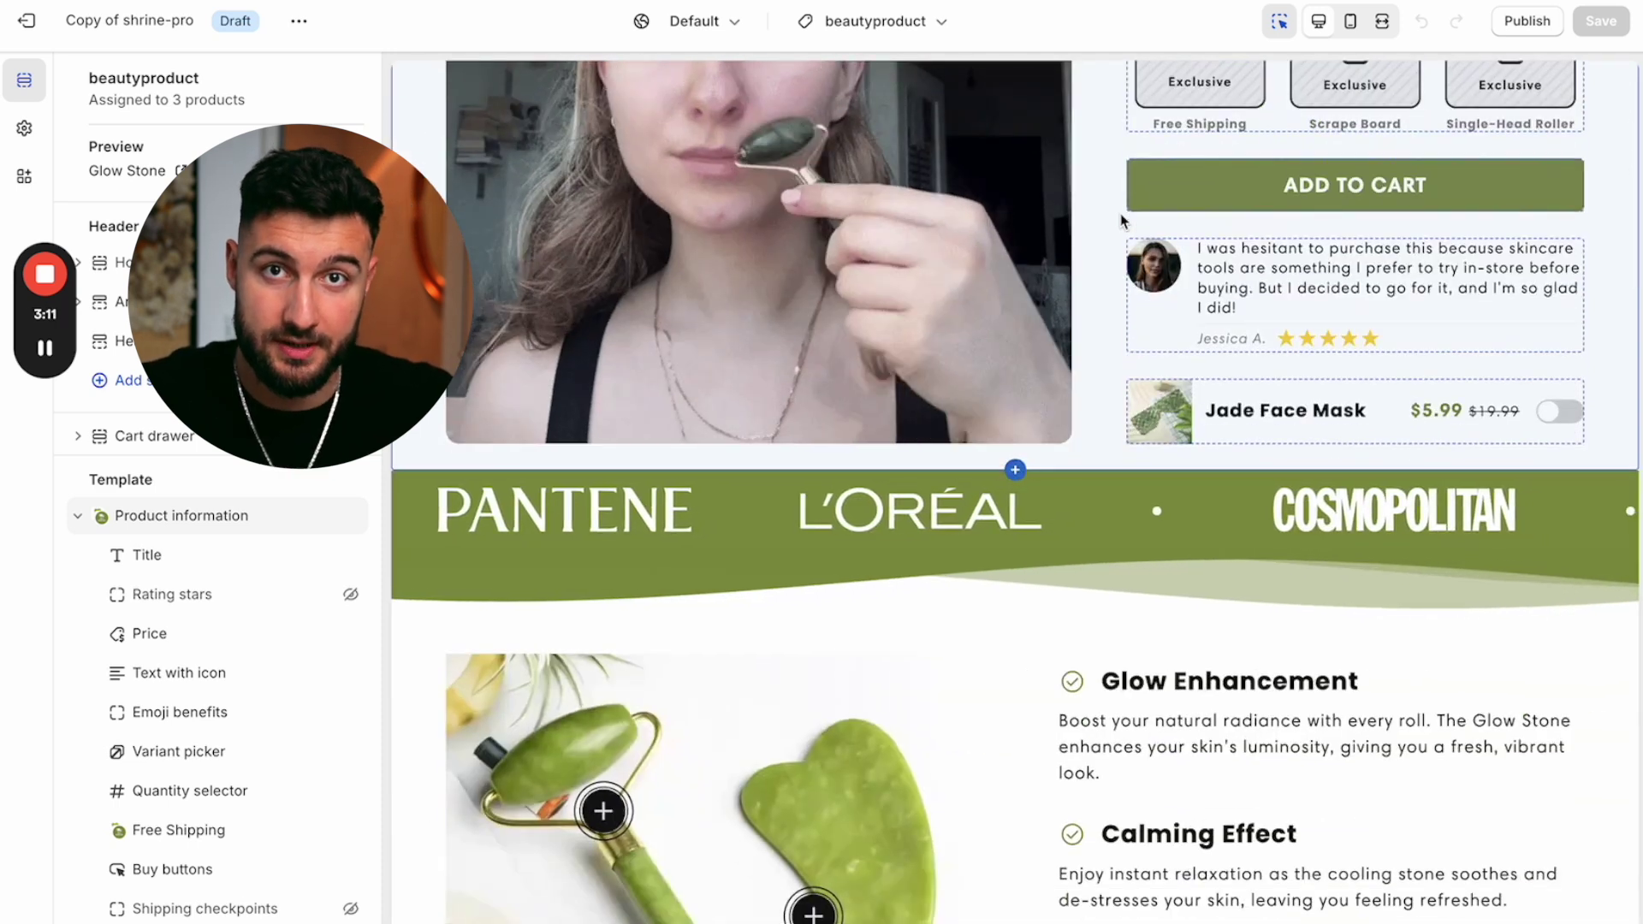
{"action": "scroll", "coordinate": [1121, 221], "scroll_direction": "down", "scroll_amount": 2}
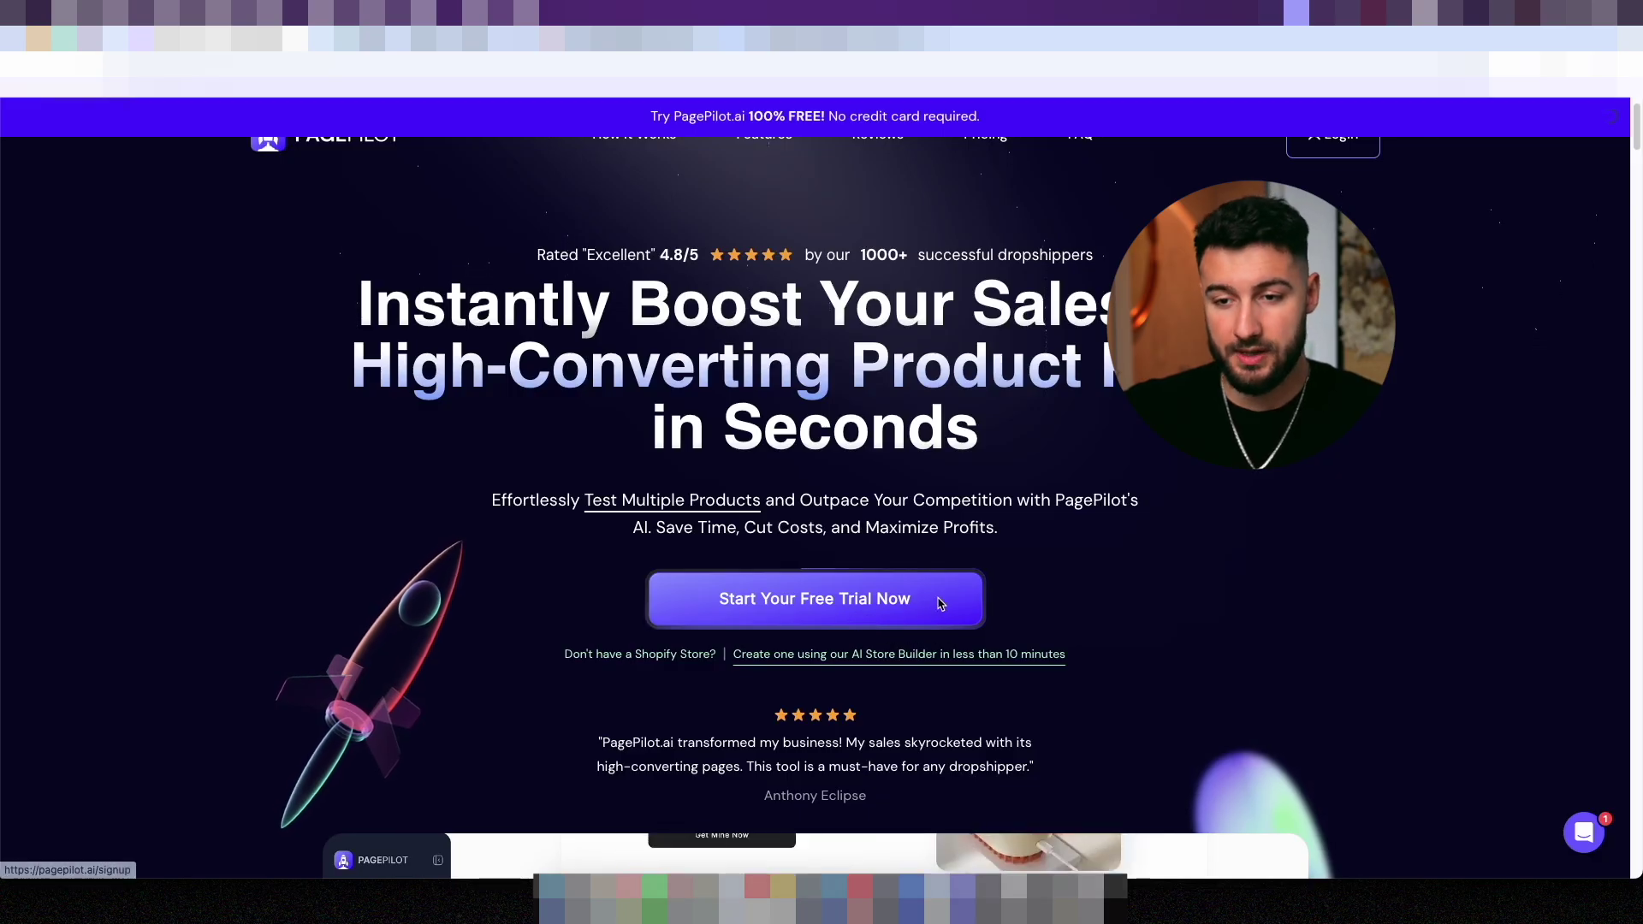
- Log in to PagePilot and generate the QuietForce Muscle Relief Gun page from its AliExpress link
{"action": "left_click", "coordinate": [941, 598]}
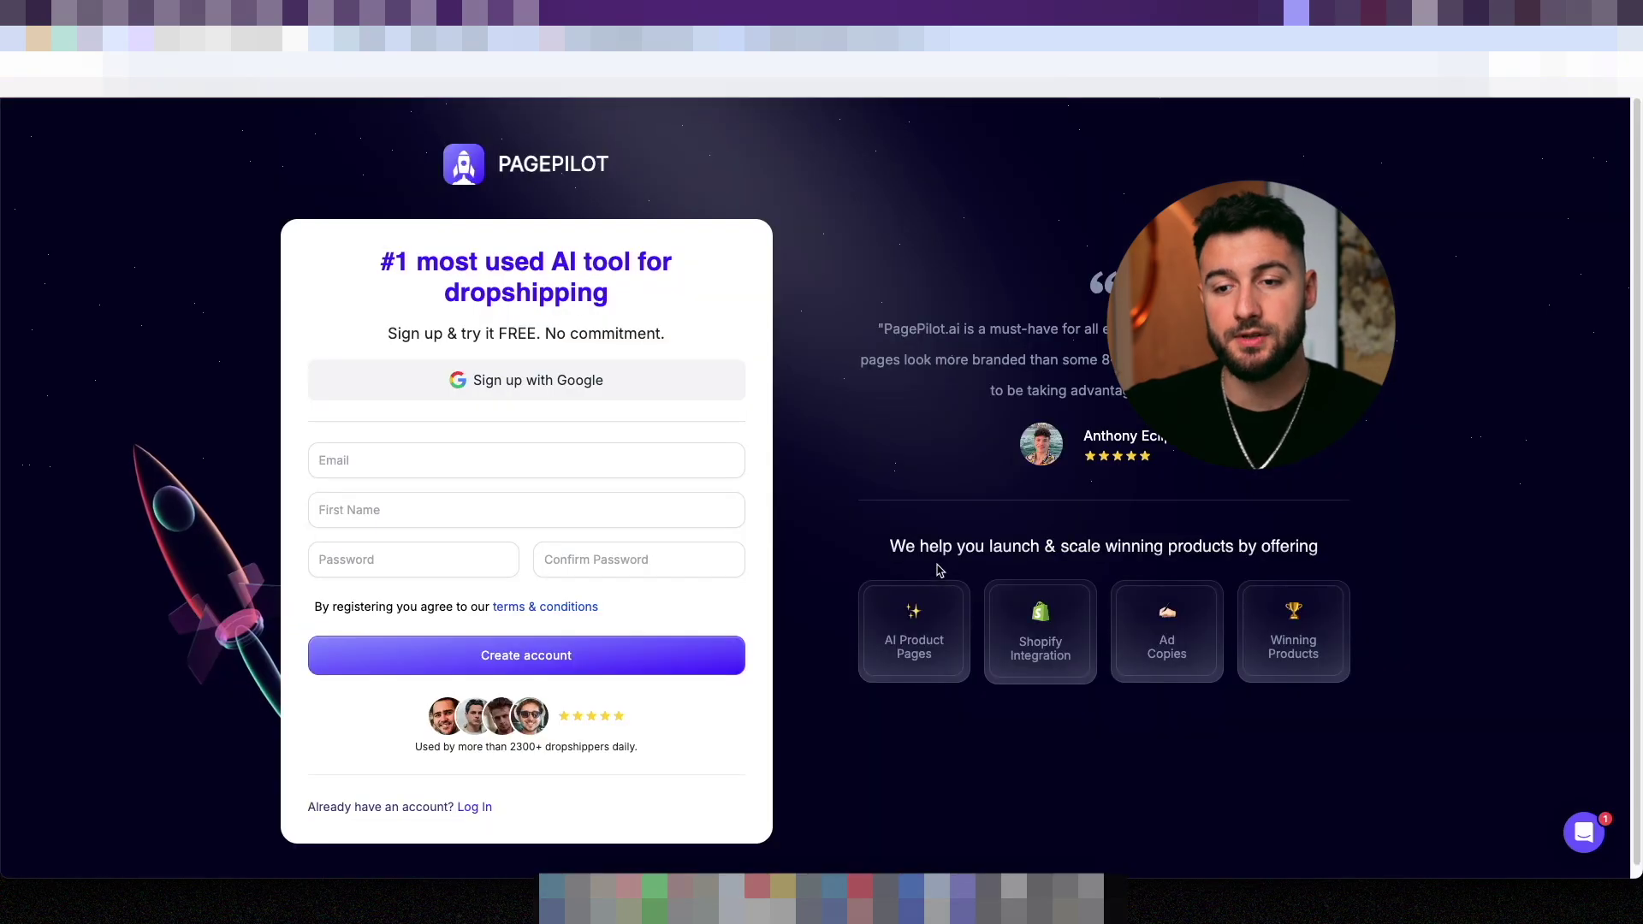
{"action": "left_click", "coordinate": [474, 807]}
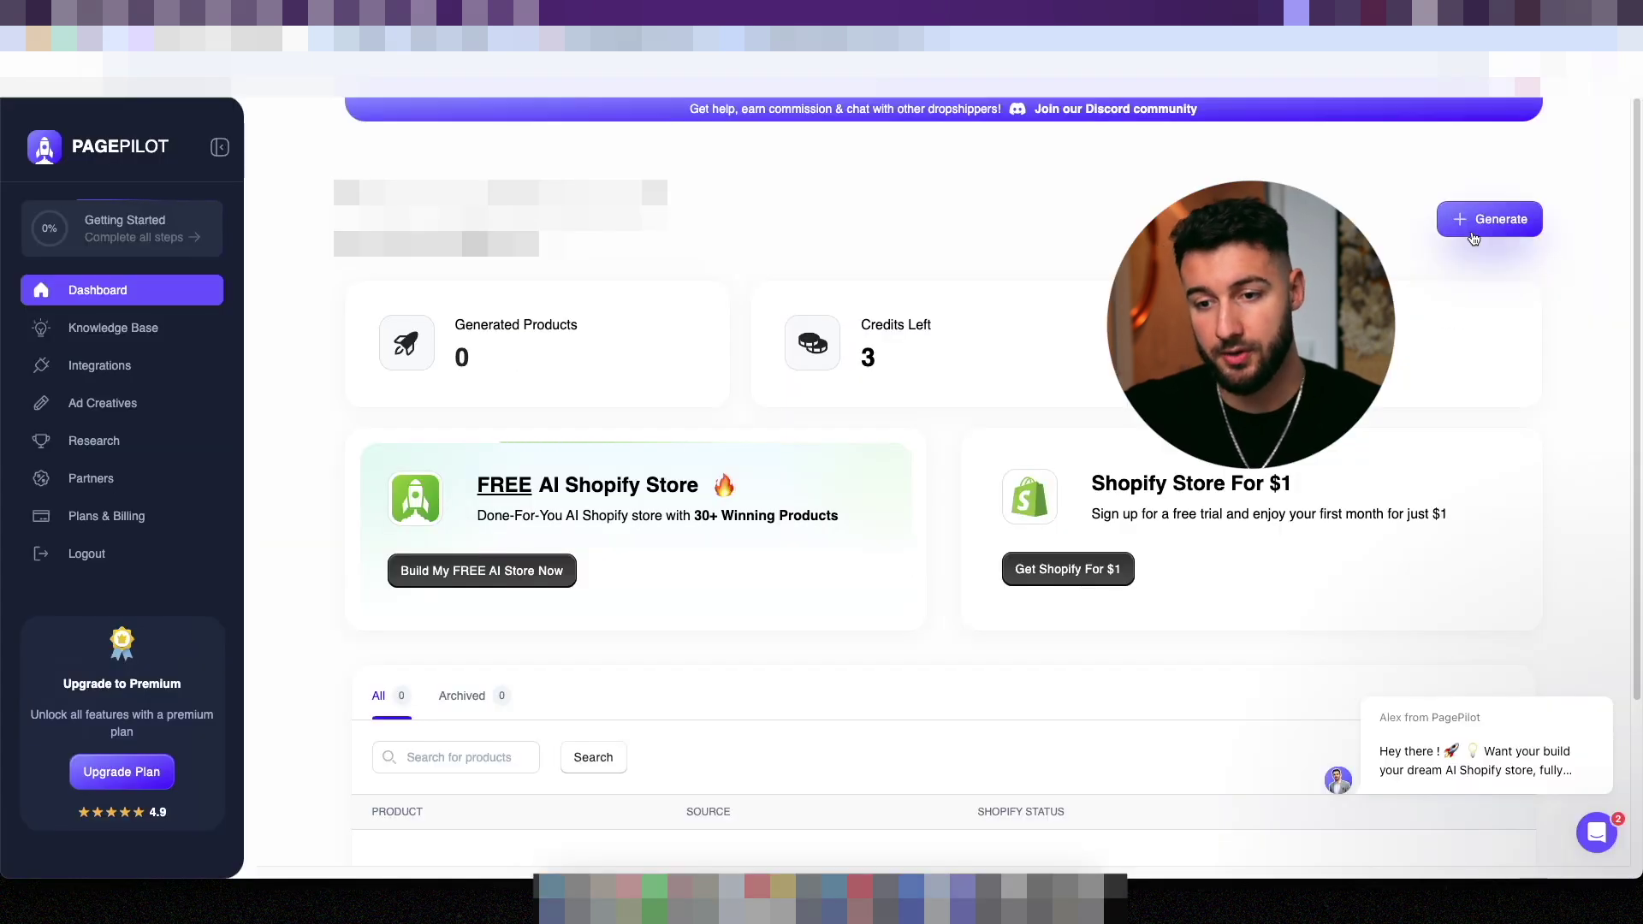
{"action": "left_click", "coordinate": [1477, 224]}
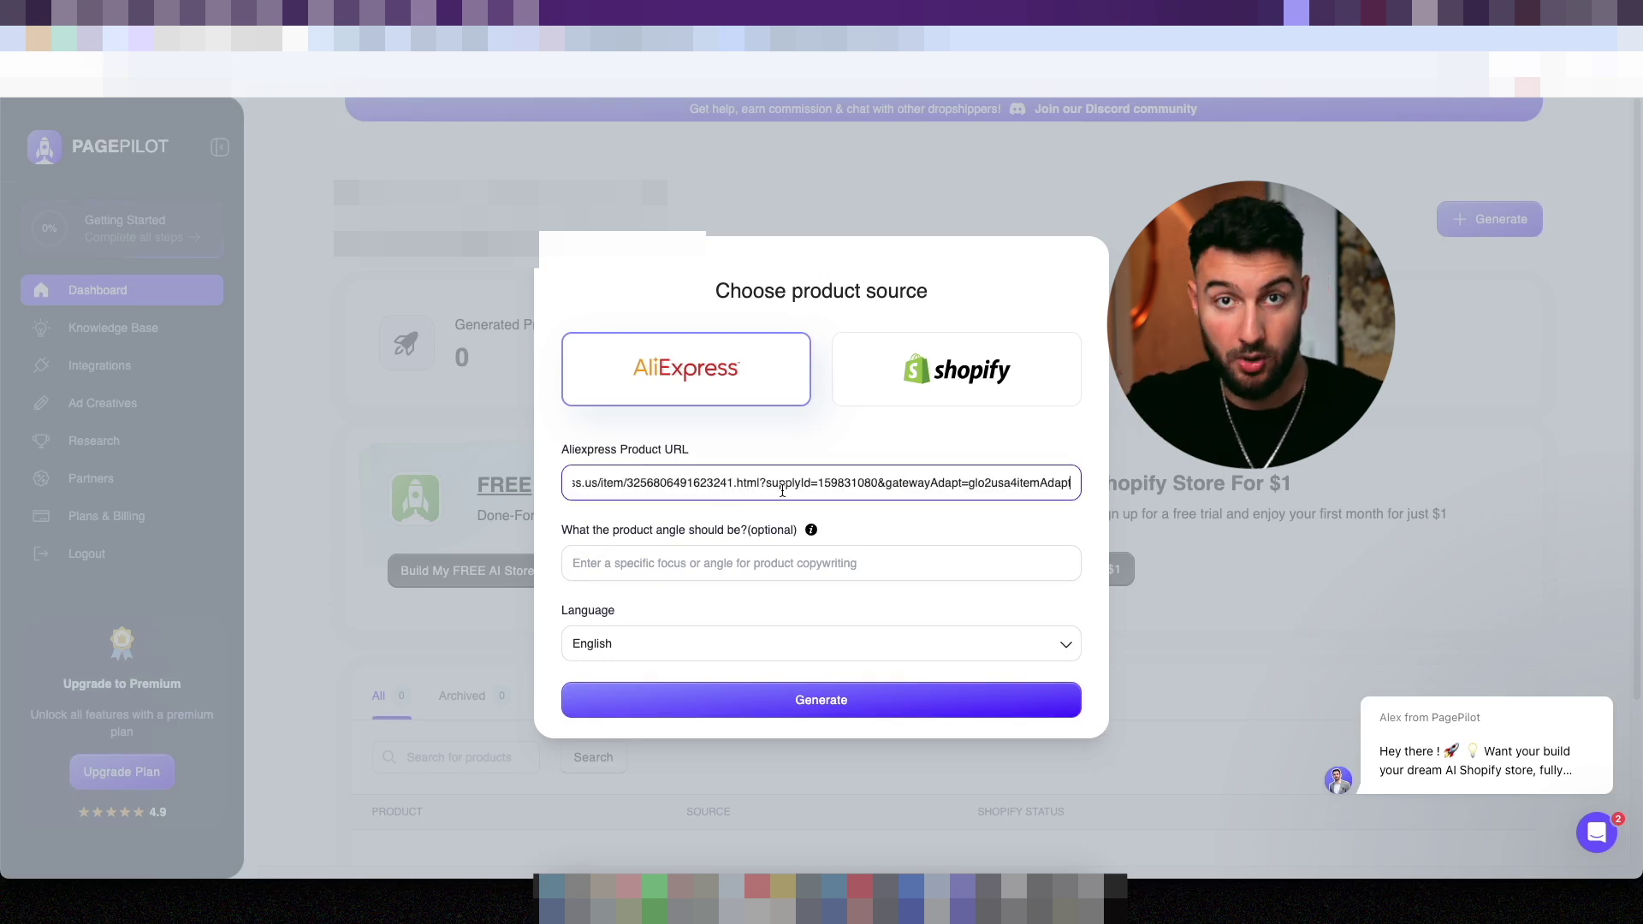
{"action": "left_click", "coordinate": [795, 563]}
{"action": "left_click", "coordinate": [832, 698]}
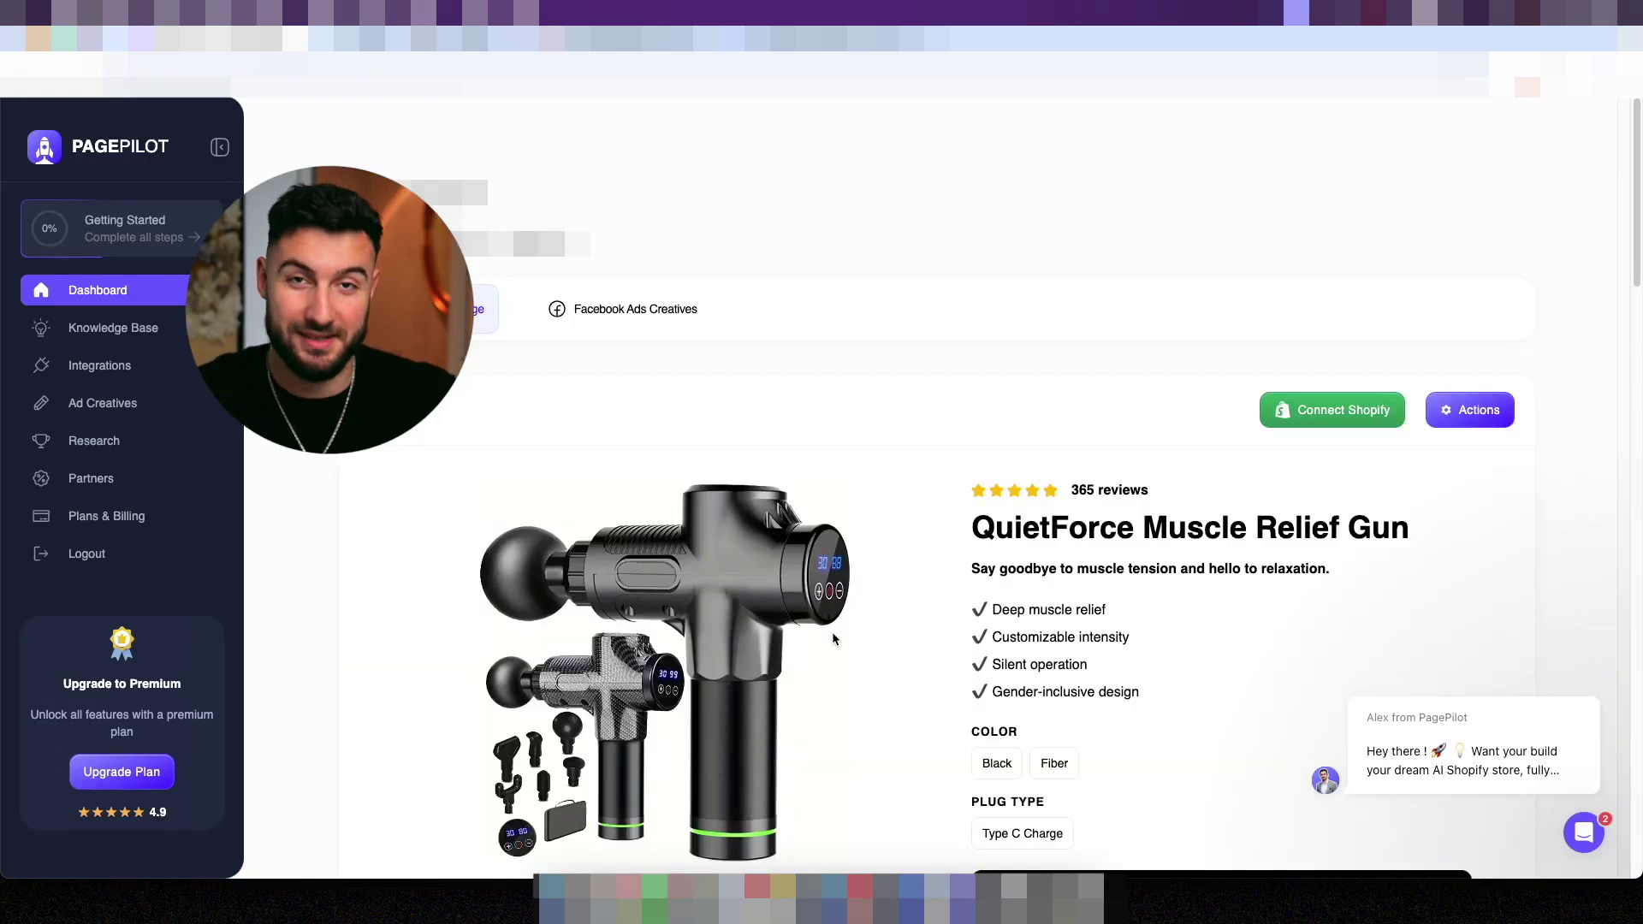
- Review the generated QuietForce page and connect the Shopify store
{"action": "scroll", "coordinate": [914, 411], "scroll_direction": "down", "scroll_amount": 5}
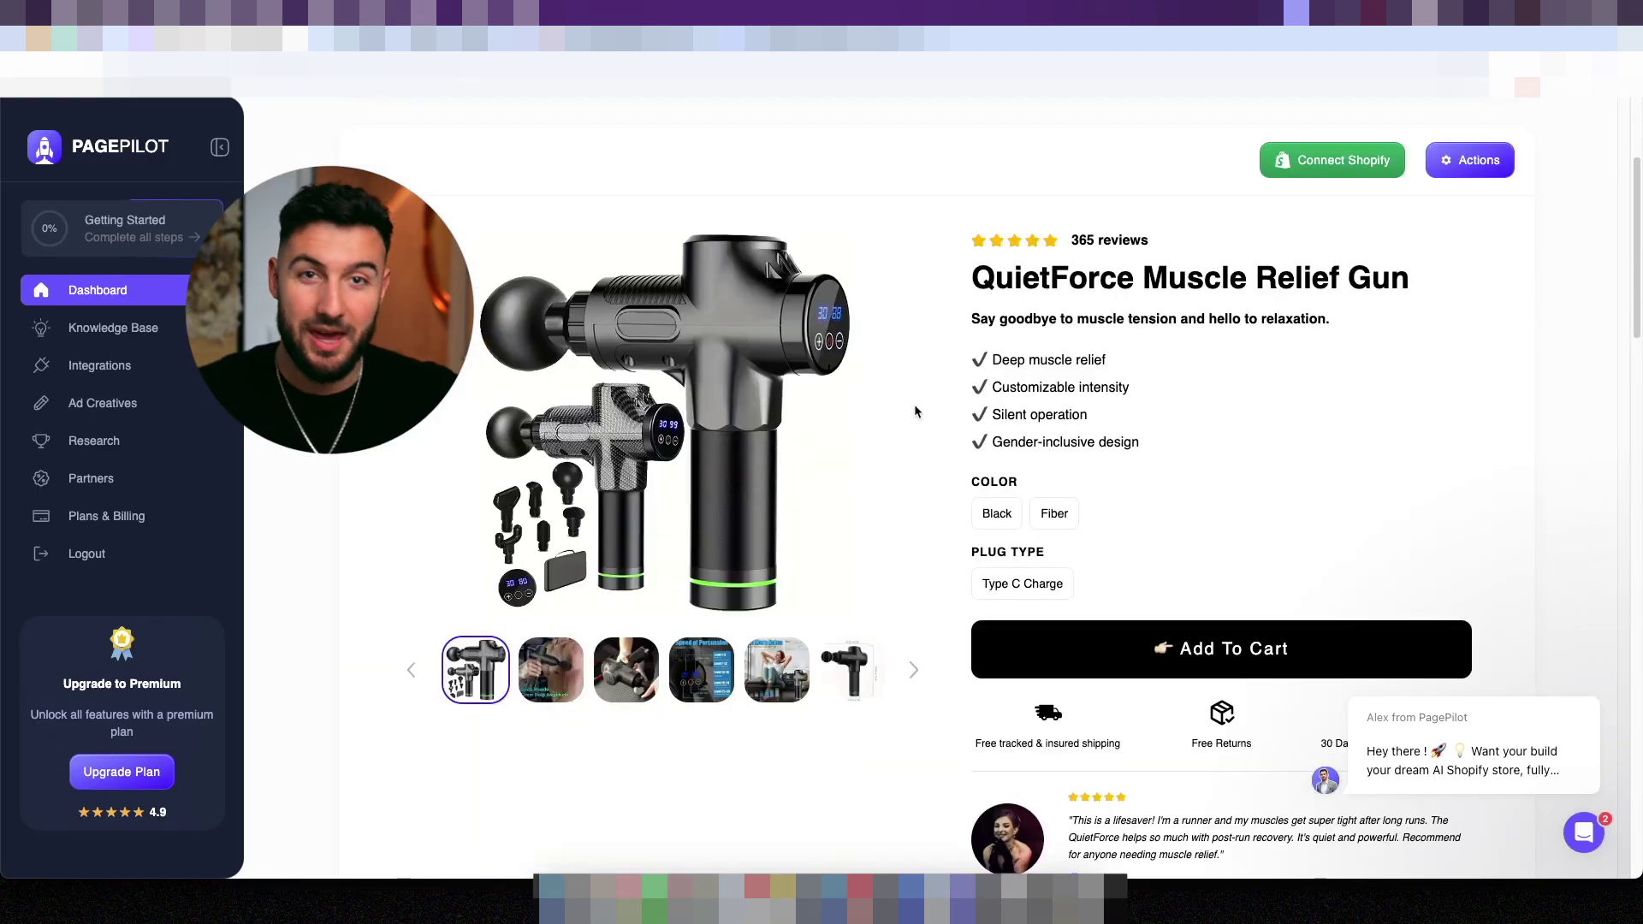
{"action": "scroll", "coordinate": [914, 412], "scroll_direction": "down", "scroll_amount": 9}
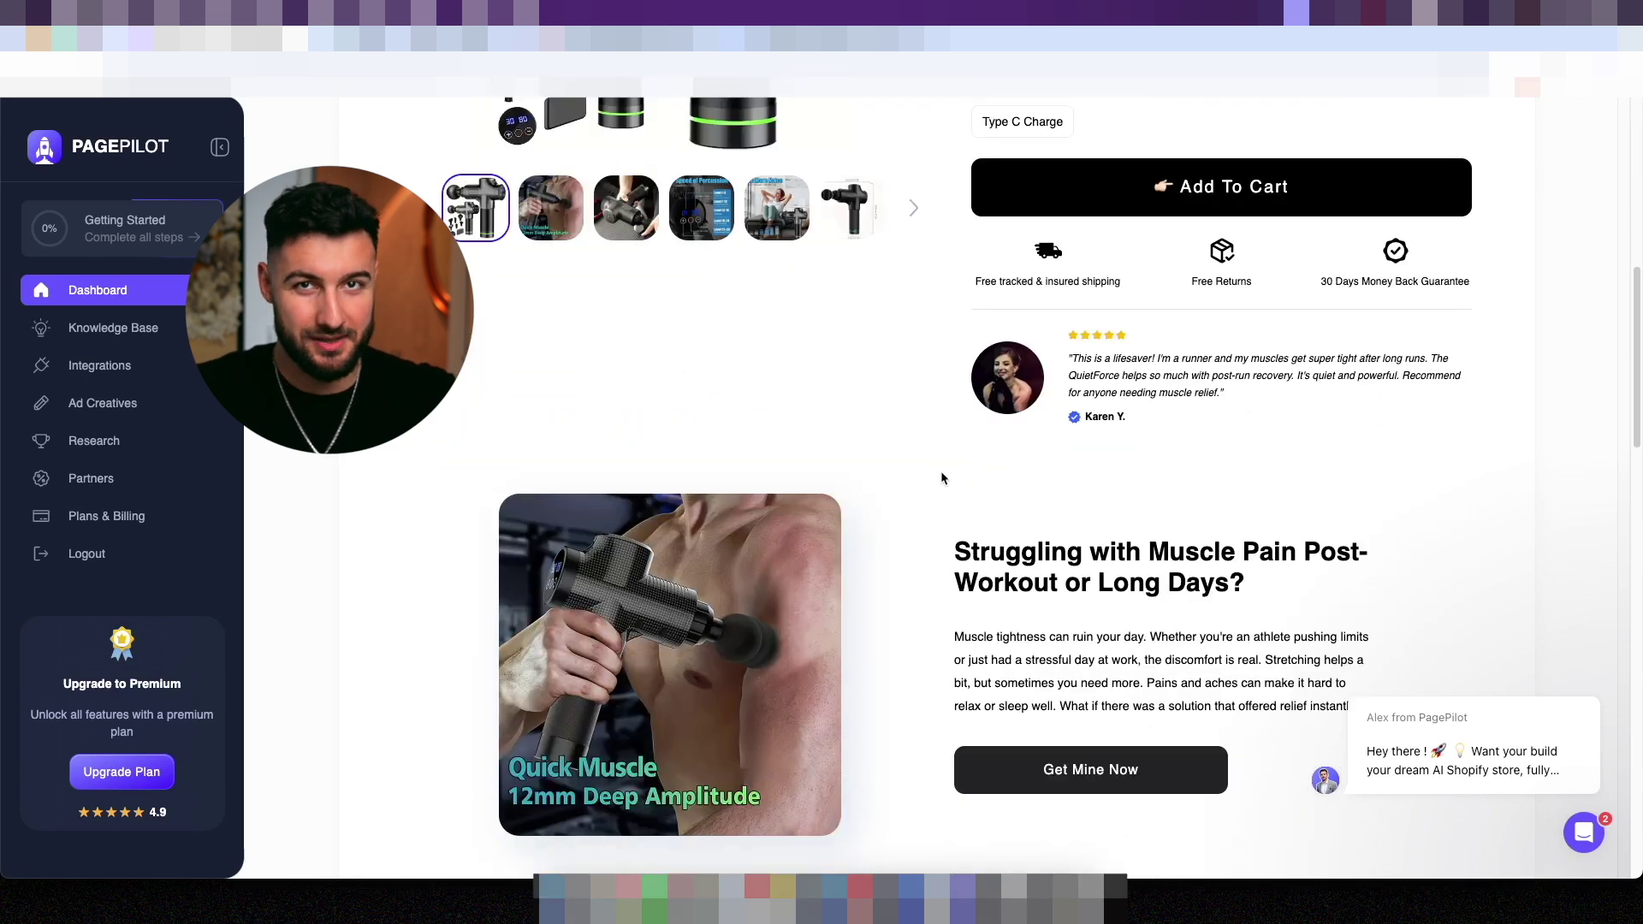
{"action": "scroll", "coordinate": [927, 432], "scroll_direction": "down", "scroll_amount": 11}
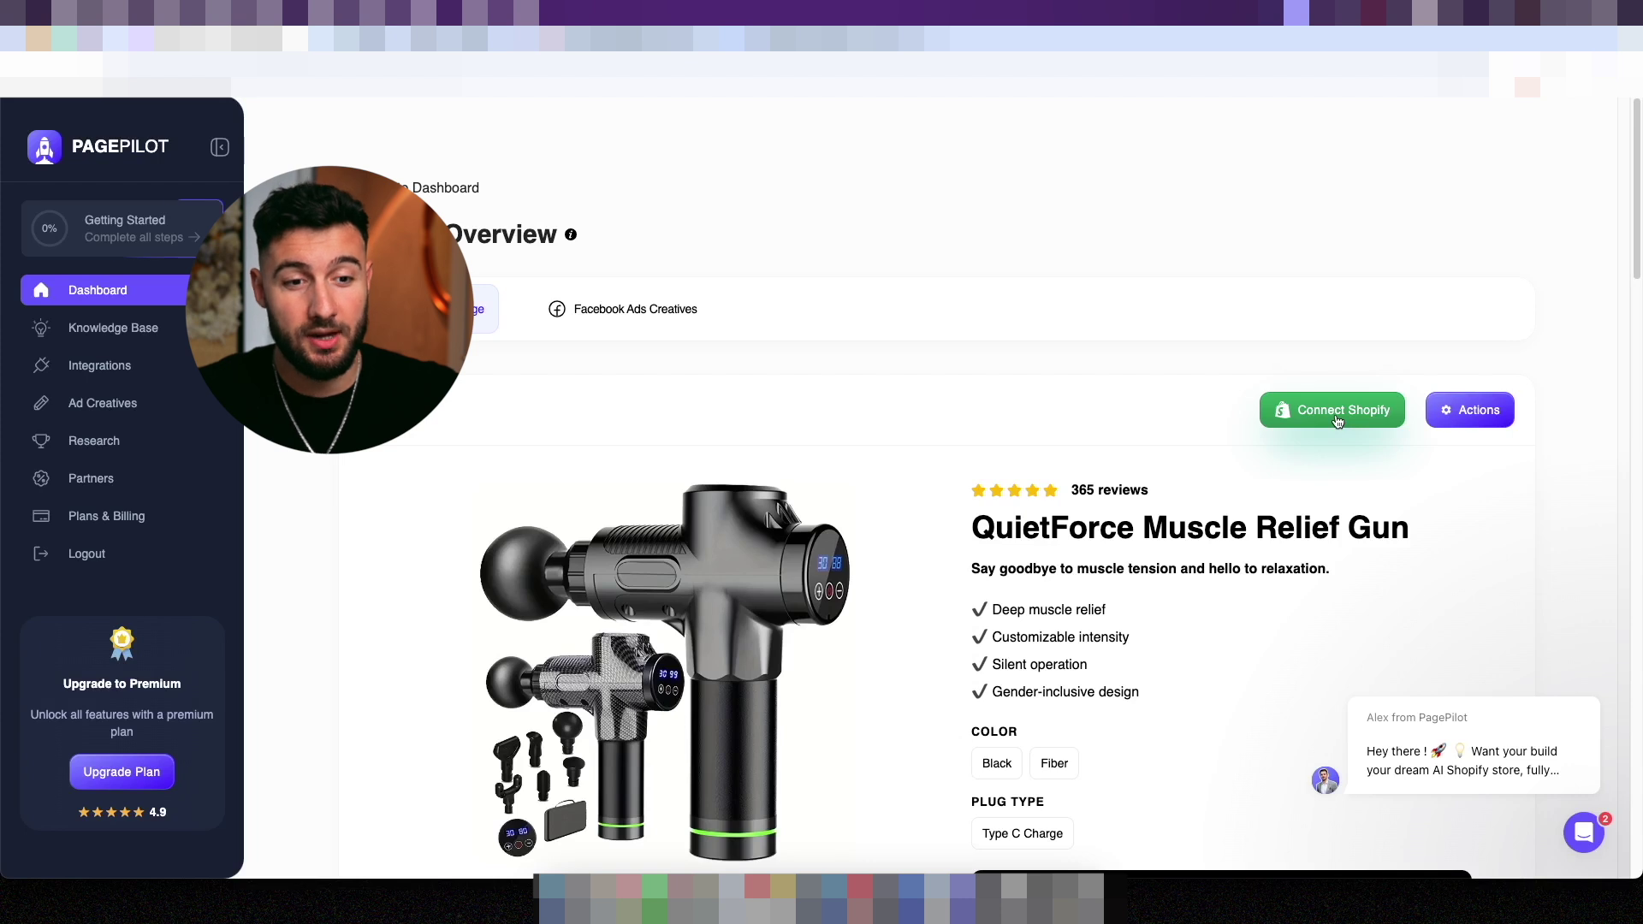
{"action": "left_click", "coordinate": [1338, 414]}
- Import the QuietForce product page into Shopify, priced $44.95, down from $89.90
{"action": "scroll", "coordinate": [984, 432], "scroll_direction": "down", "scroll_amount": 4}
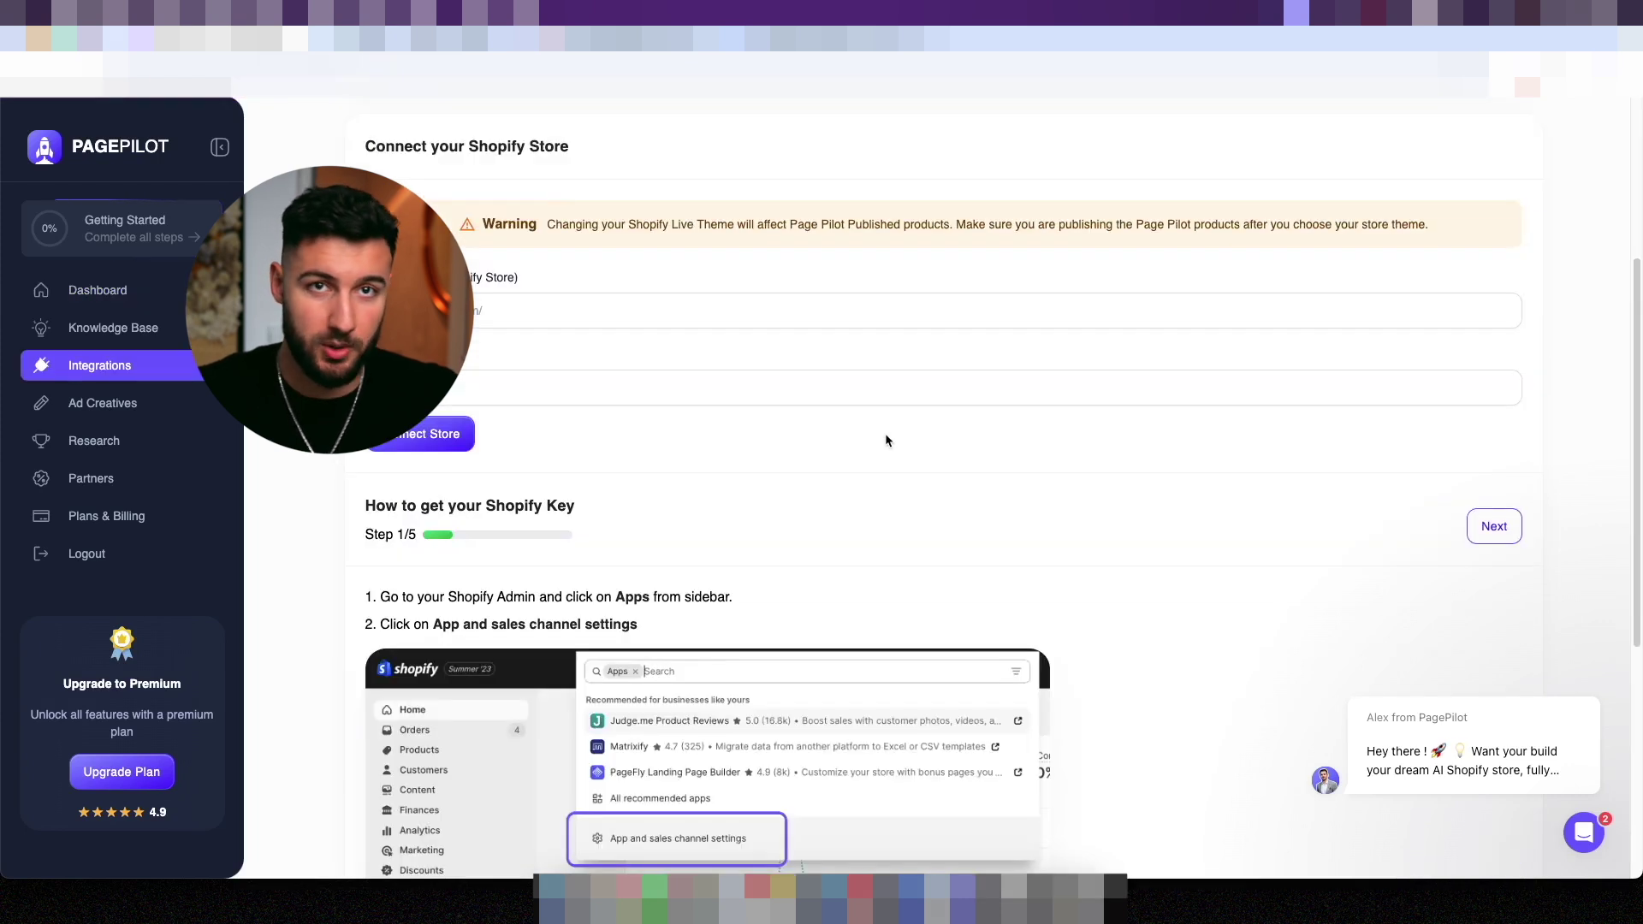
{"action": "scroll", "coordinate": [616, 562], "scroll_direction": "up", "scroll_amount": 3}
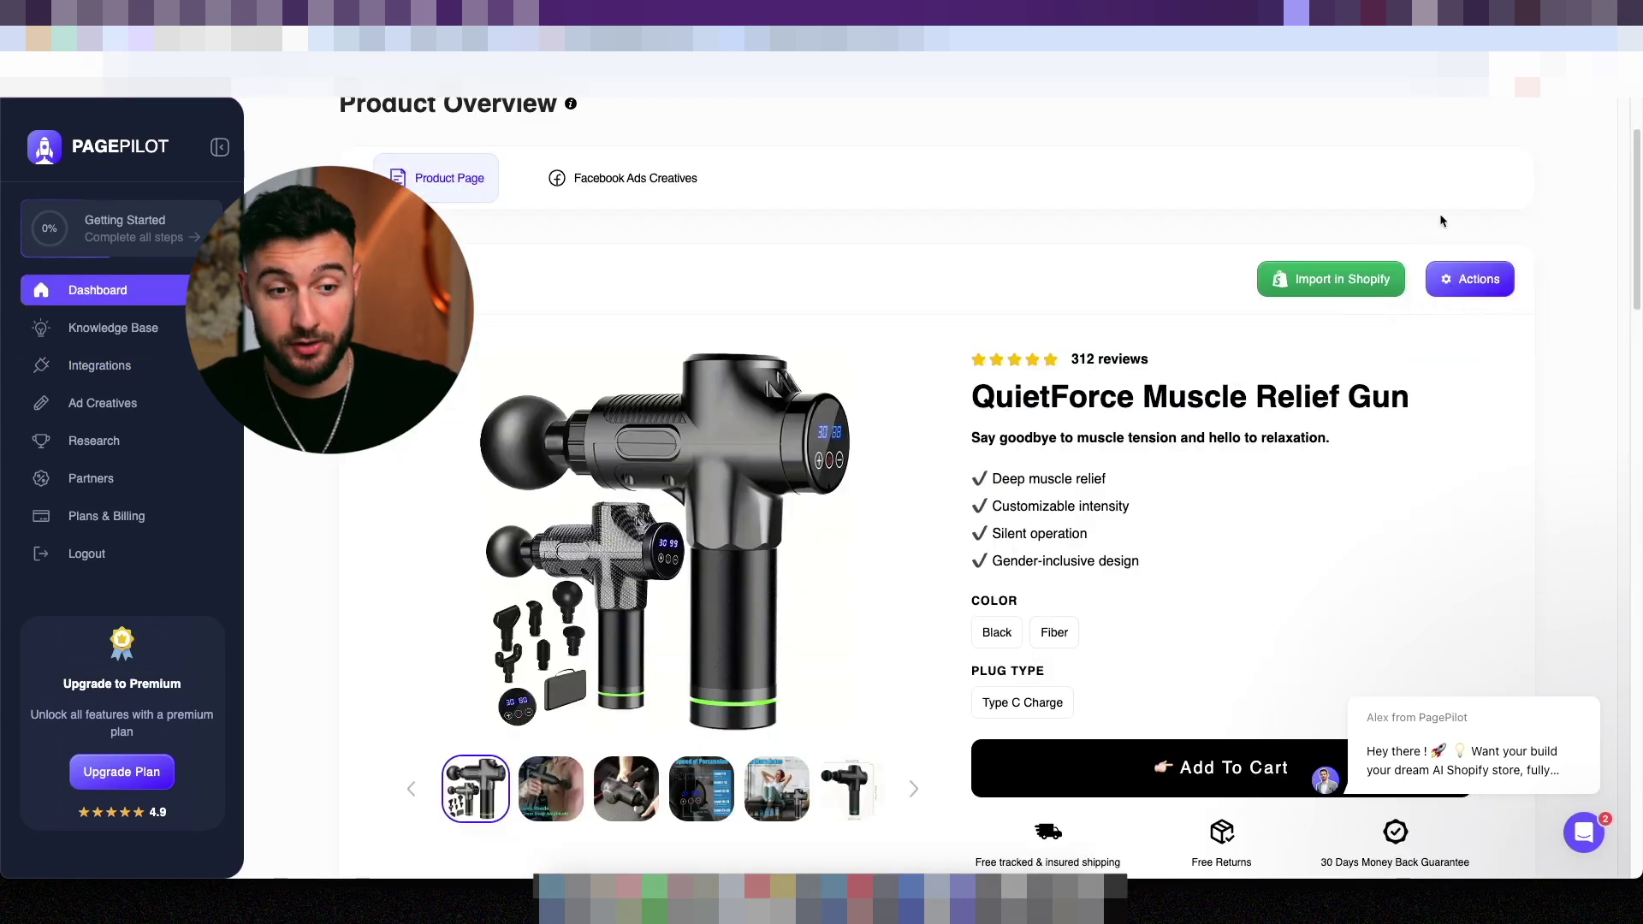
{"action": "left_click", "coordinate": [1341, 282]}
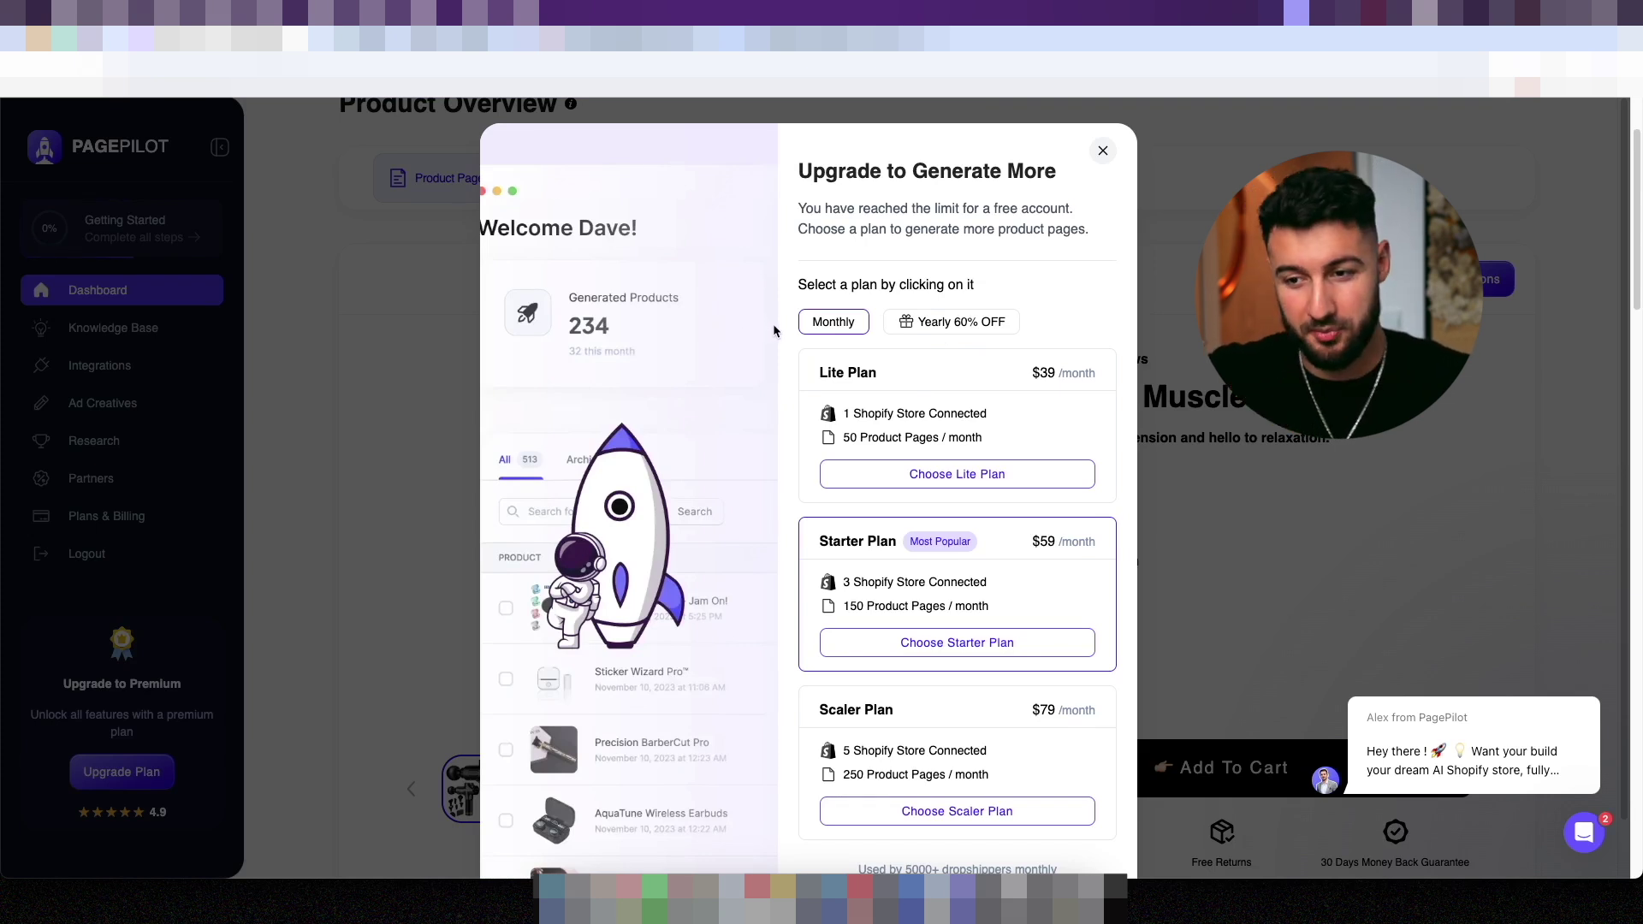
{"action": "scroll", "coordinate": [773, 330], "scroll_direction": "down", "scroll_amount": 1}
{"action": "scroll", "coordinate": [773, 330], "scroll_direction": "up", "scroll_amount": 1}
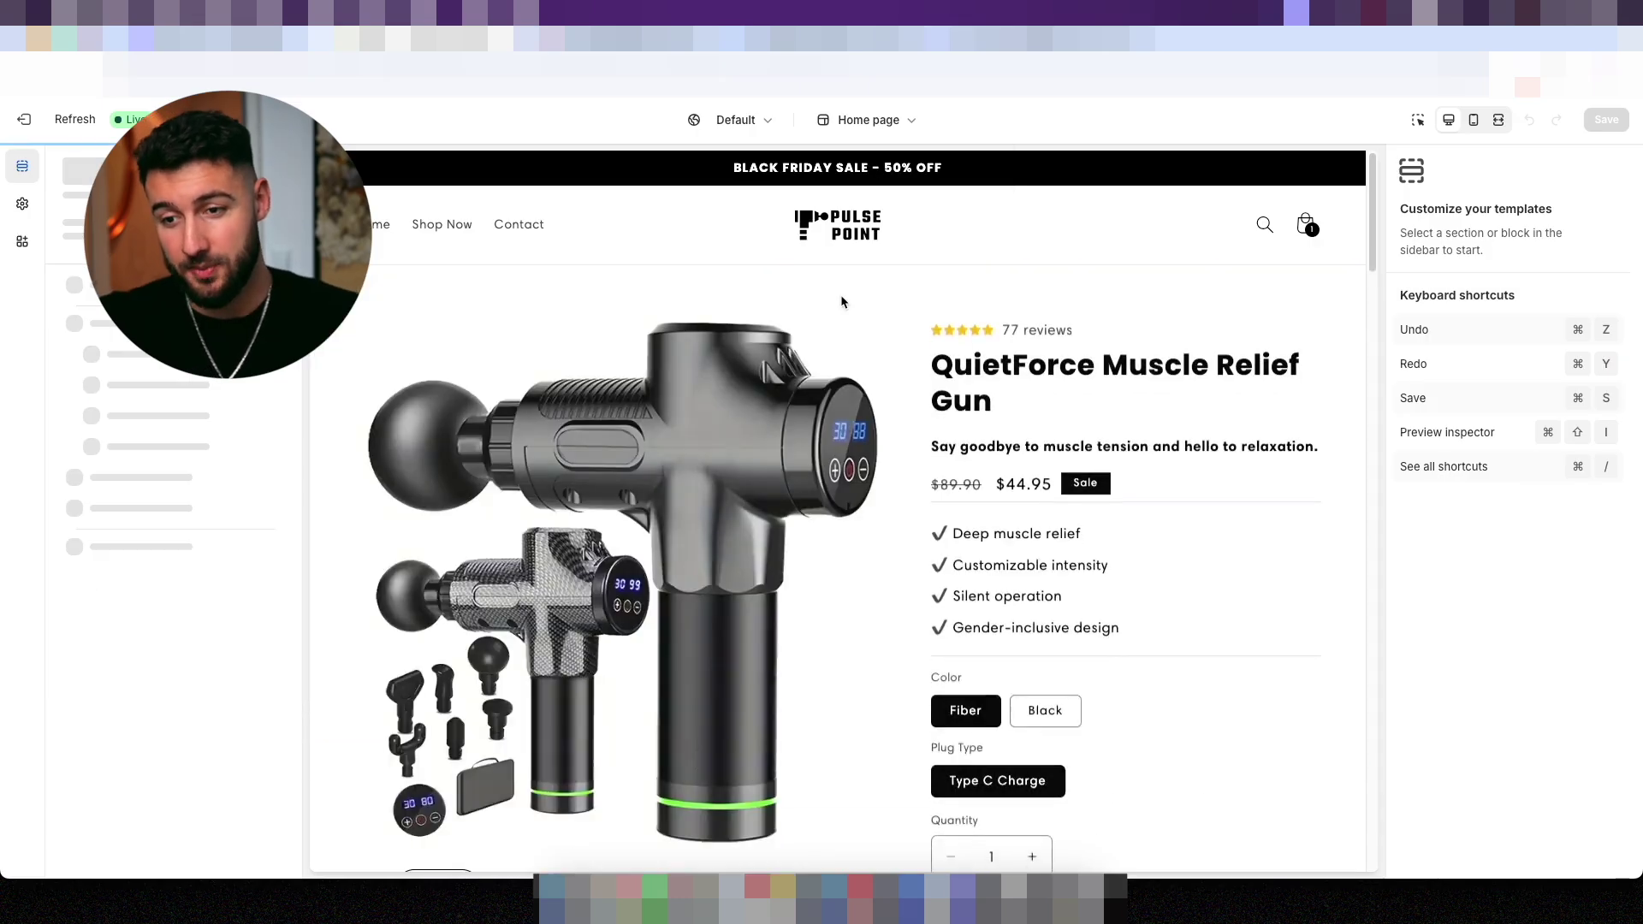
- Check the Buy buttons block settings and save the QuietForce product template
{"action": "scroll", "coordinate": [843, 303], "scroll_direction": "down", "scroll_amount": 1}
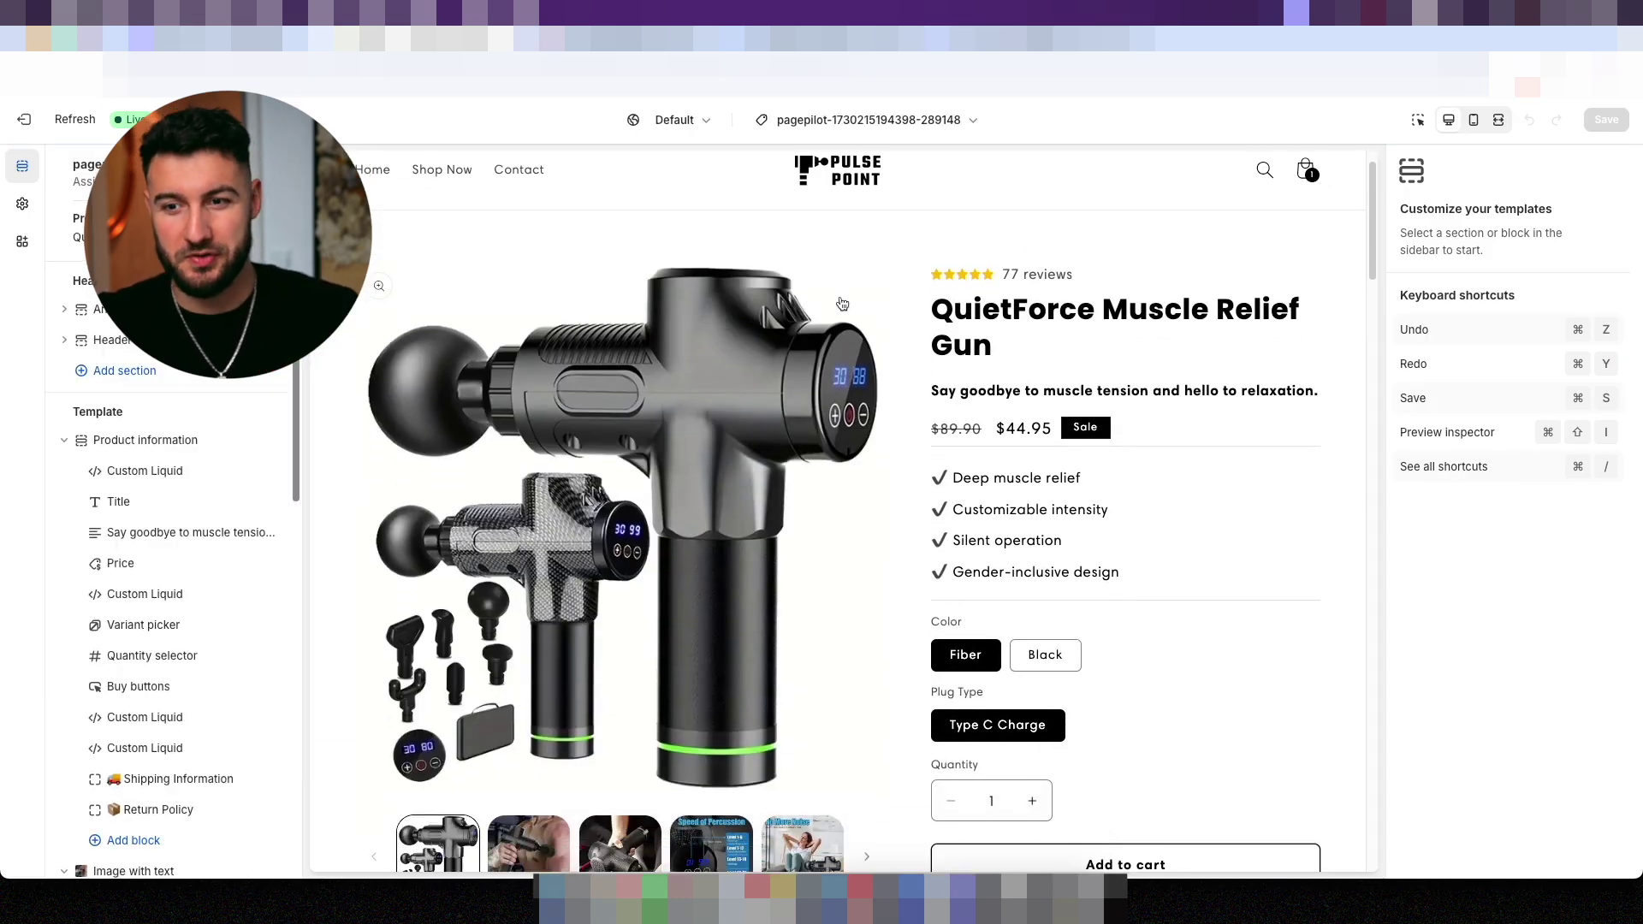
{"action": "scroll", "coordinate": [821, 305], "scroll_direction": "up", "scroll_amount": 1}
{"action": "scroll", "coordinate": [702, 332], "scroll_direction": "down", "scroll_amount": 10}
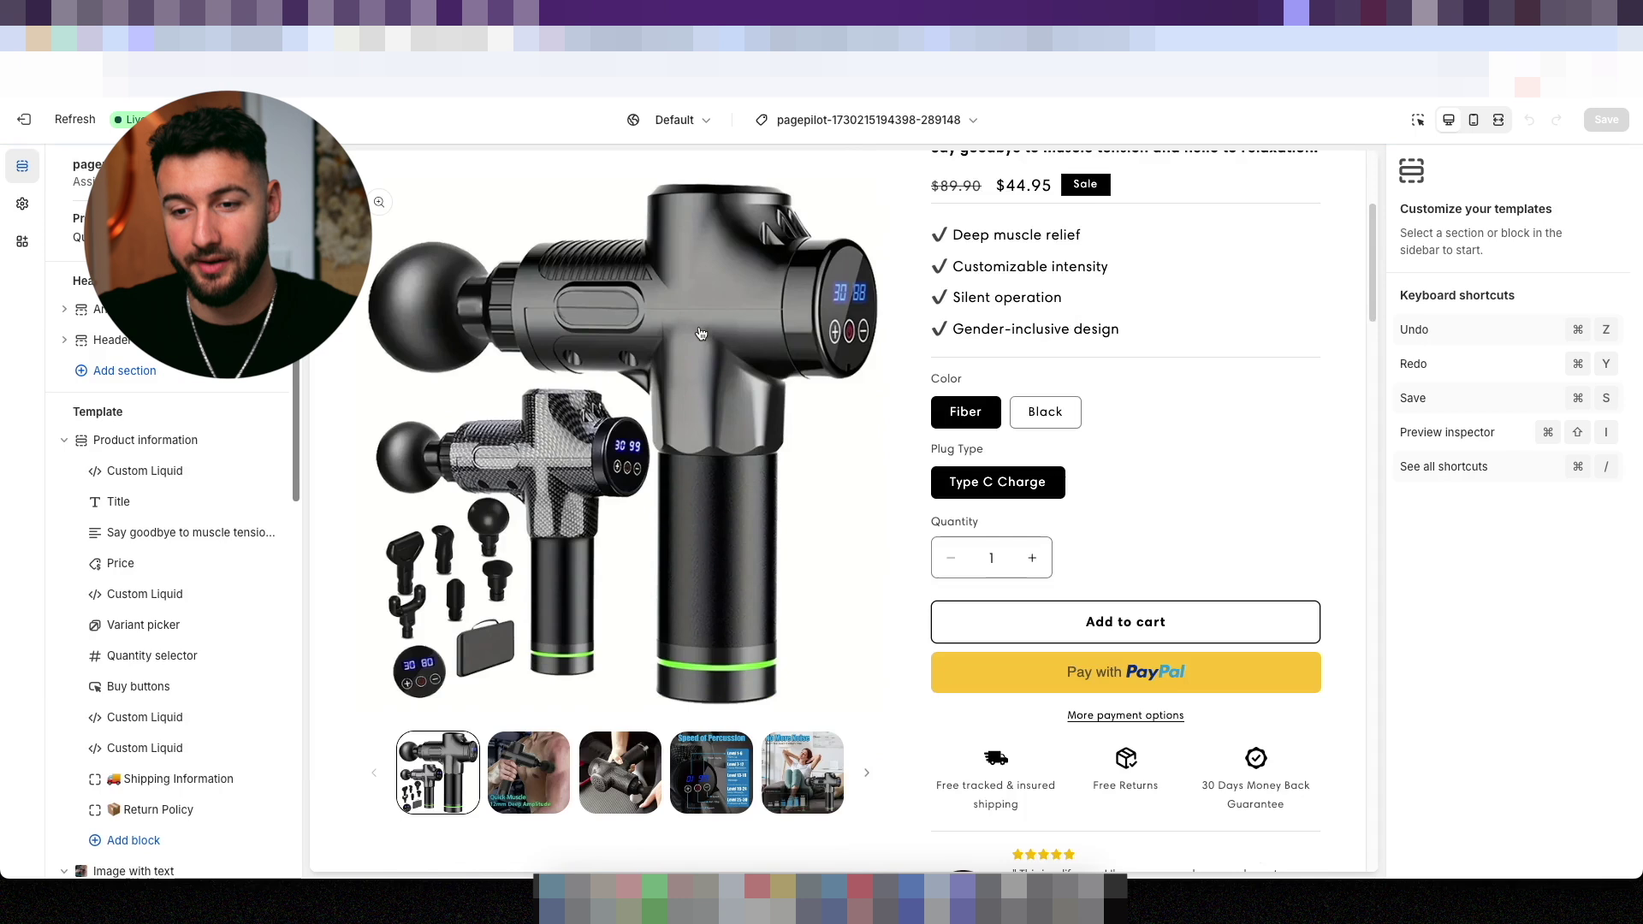
{"action": "scroll", "coordinate": [700, 334], "scroll_direction": "up", "scroll_amount": 8}
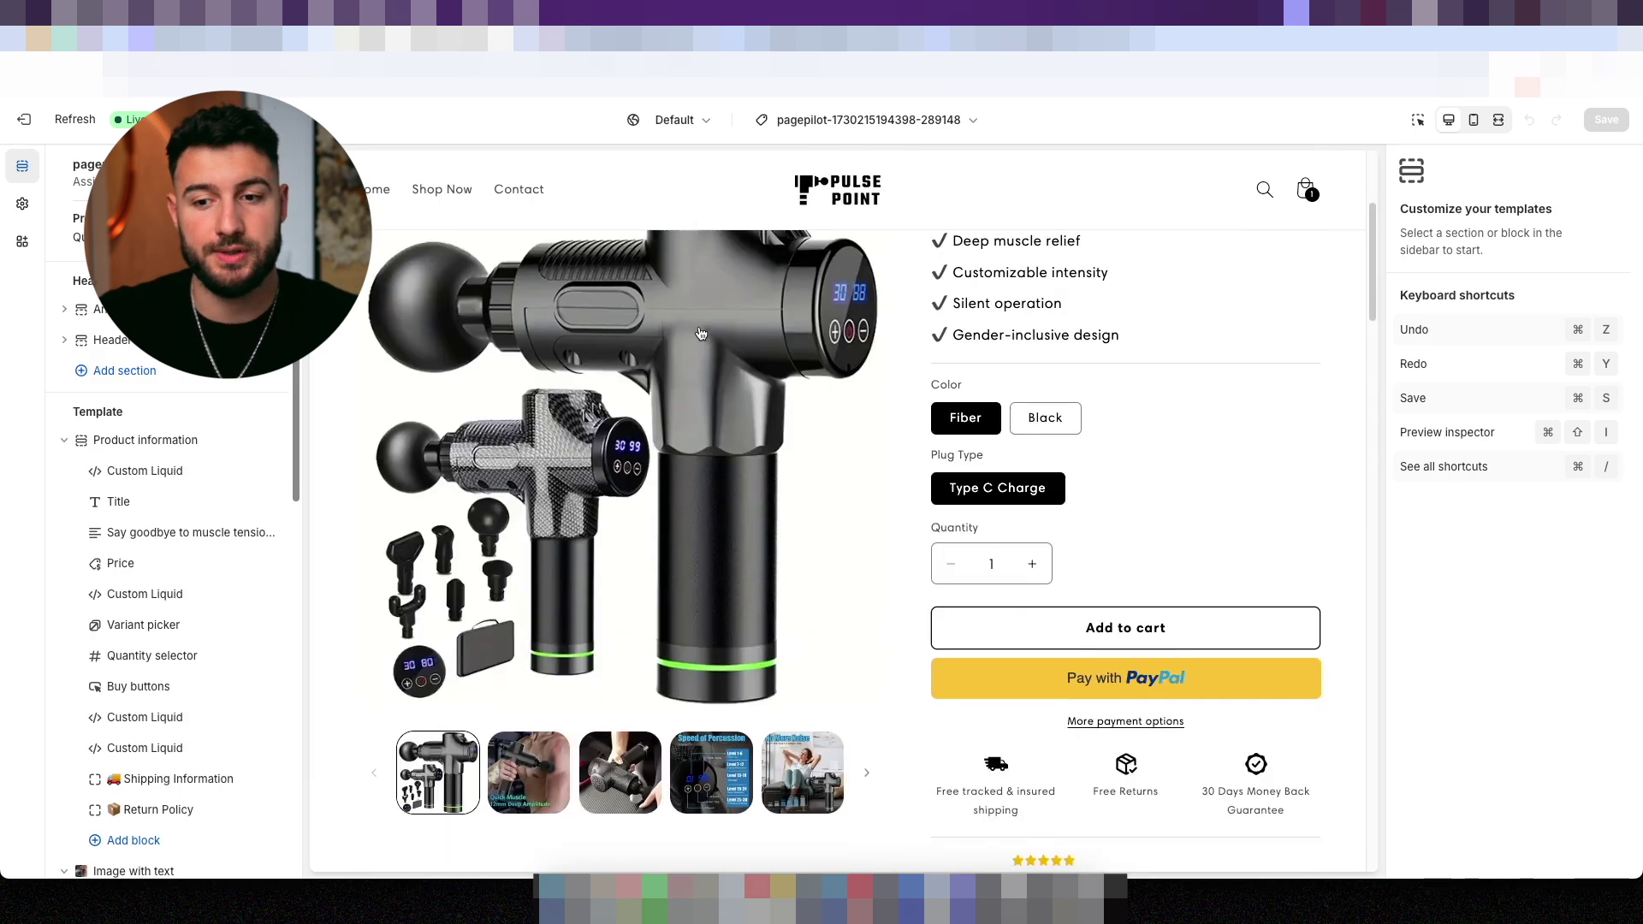
{"action": "left_click", "coordinate": [1146, 629]}
{"action": "scroll", "coordinate": [1161, 499], "scroll_direction": "down", "scroll_amount": 10}
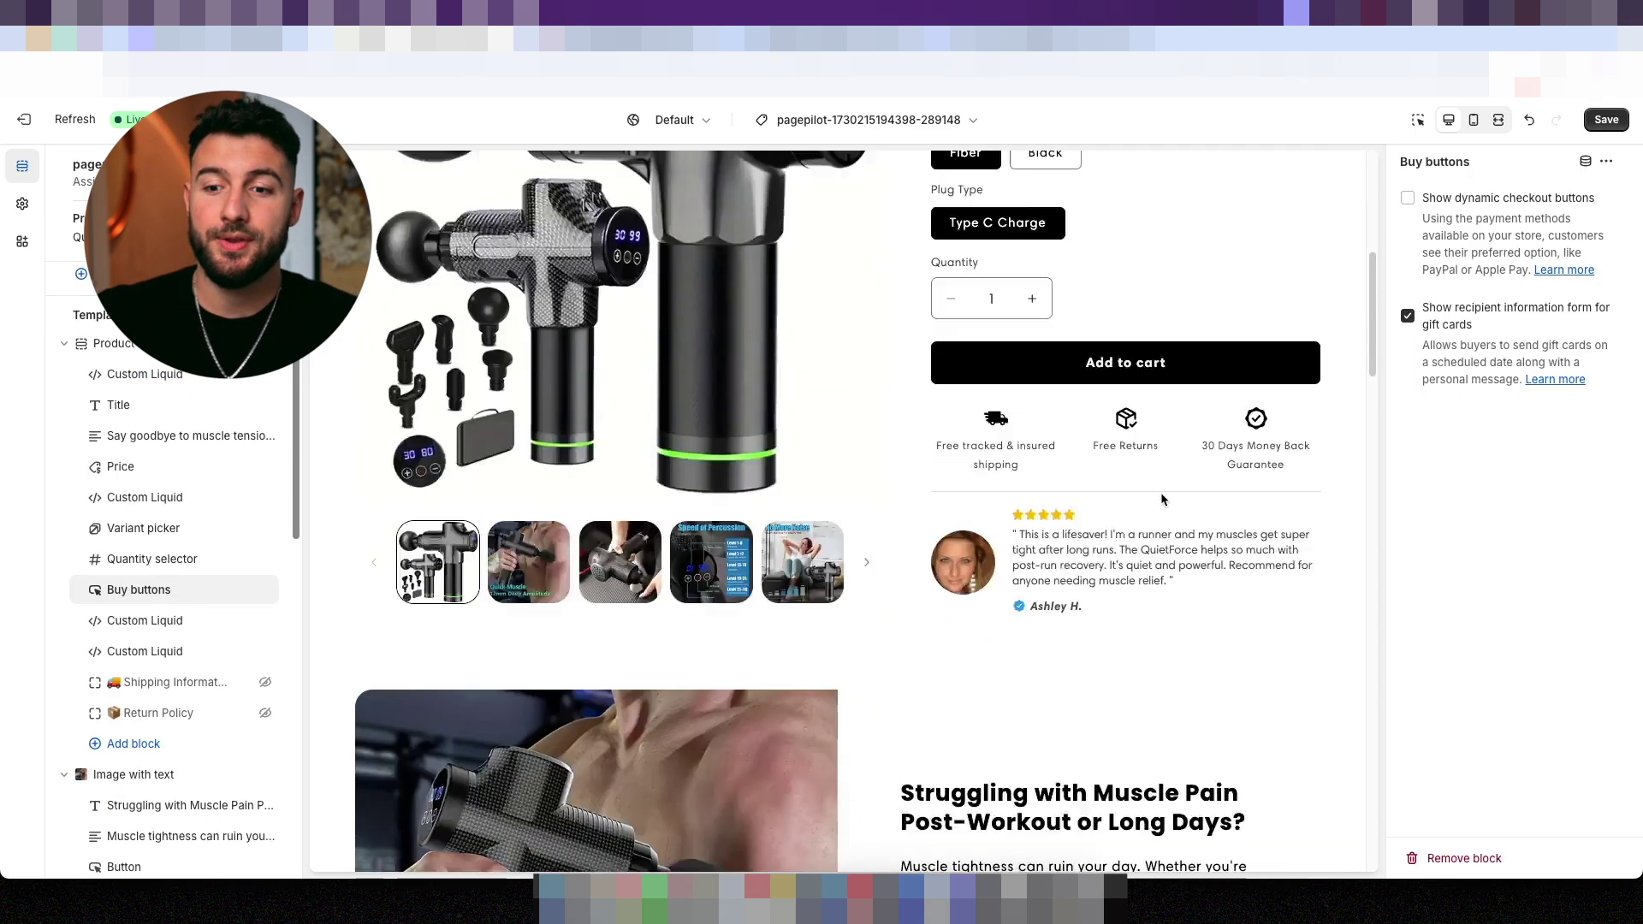
{"action": "left_click", "coordinate": [1607, 120]}
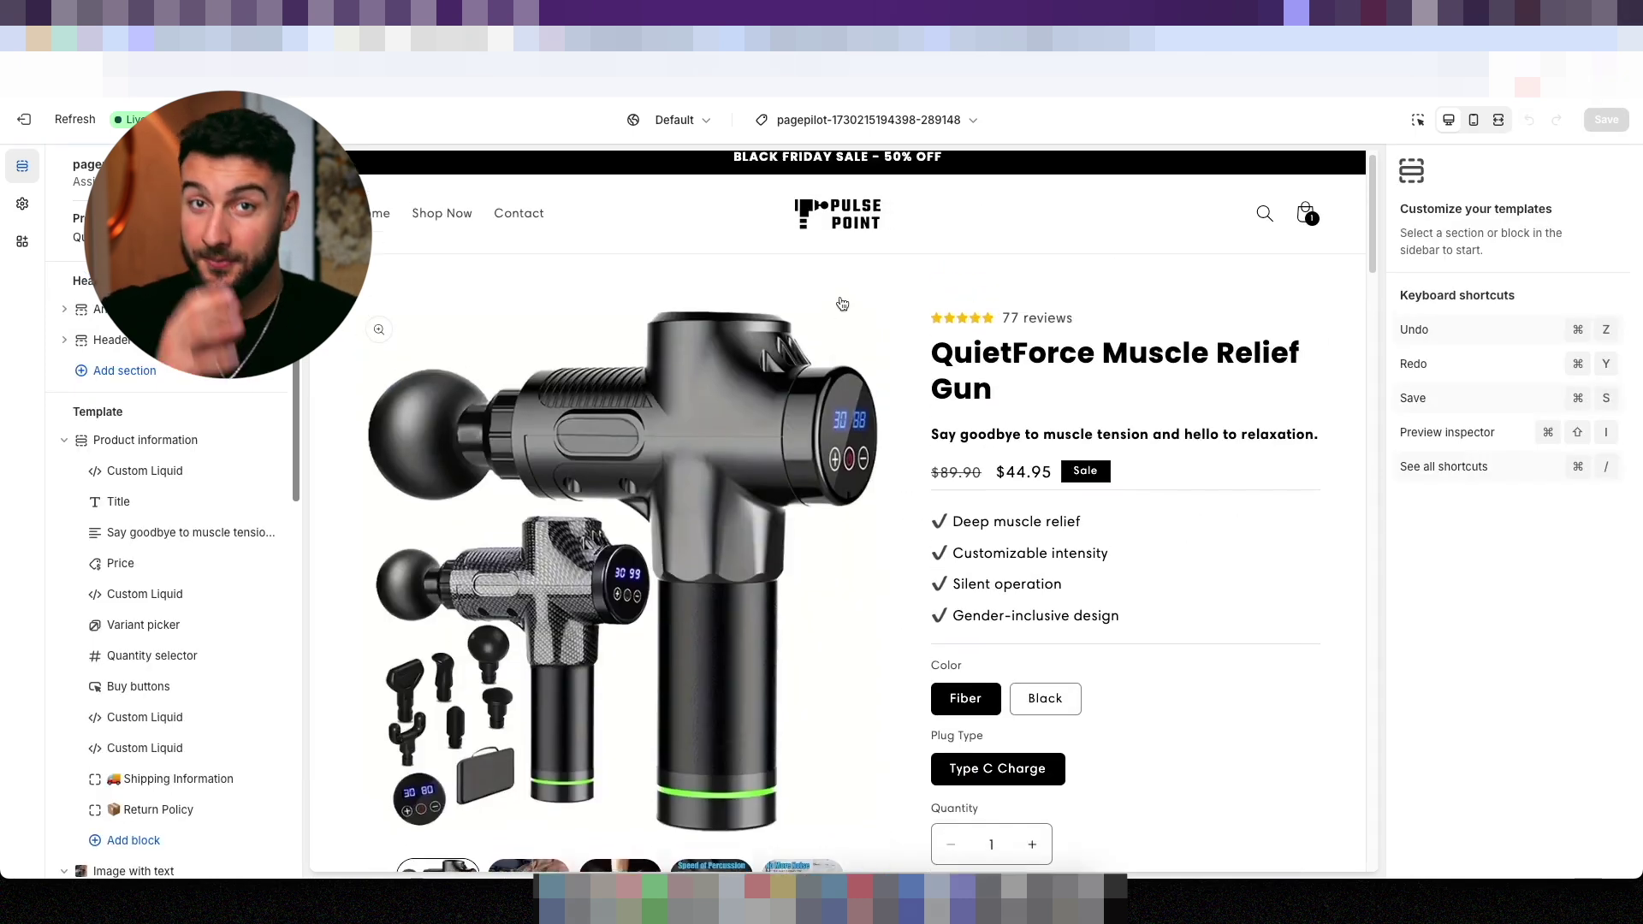
{"action": "scroll", "coordinate": [701, 335], "scroll_direction": "down", "scroll_amount": 7}
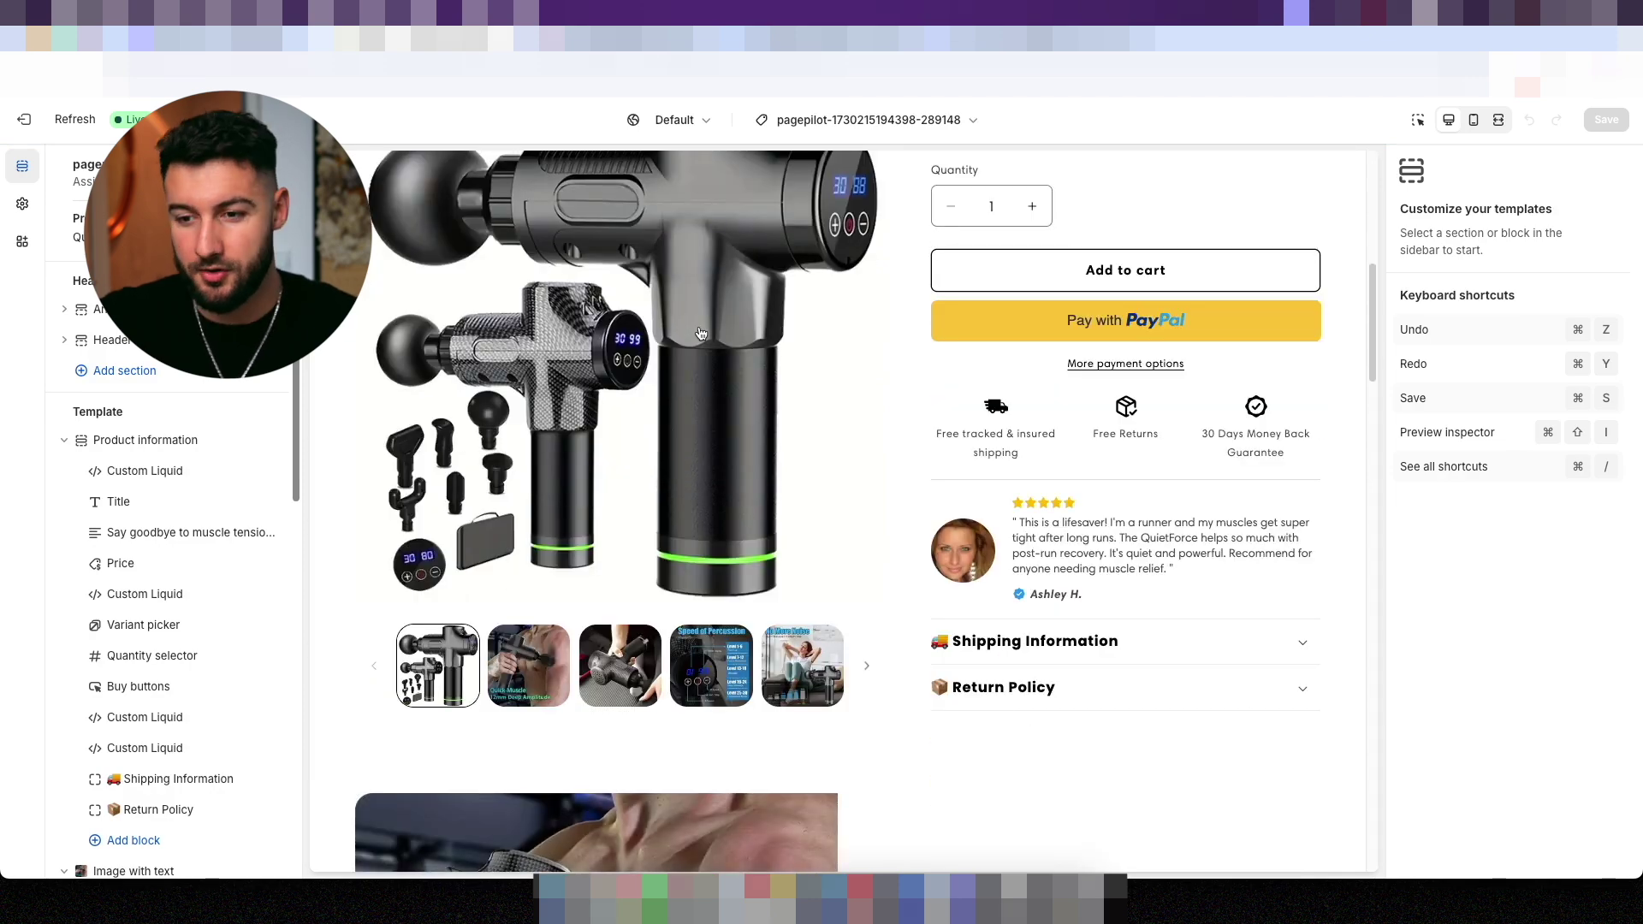
{"action": "scroll", "coordinate": [700, 335], "scroll_direction": "up", "scroll_amount": 5}
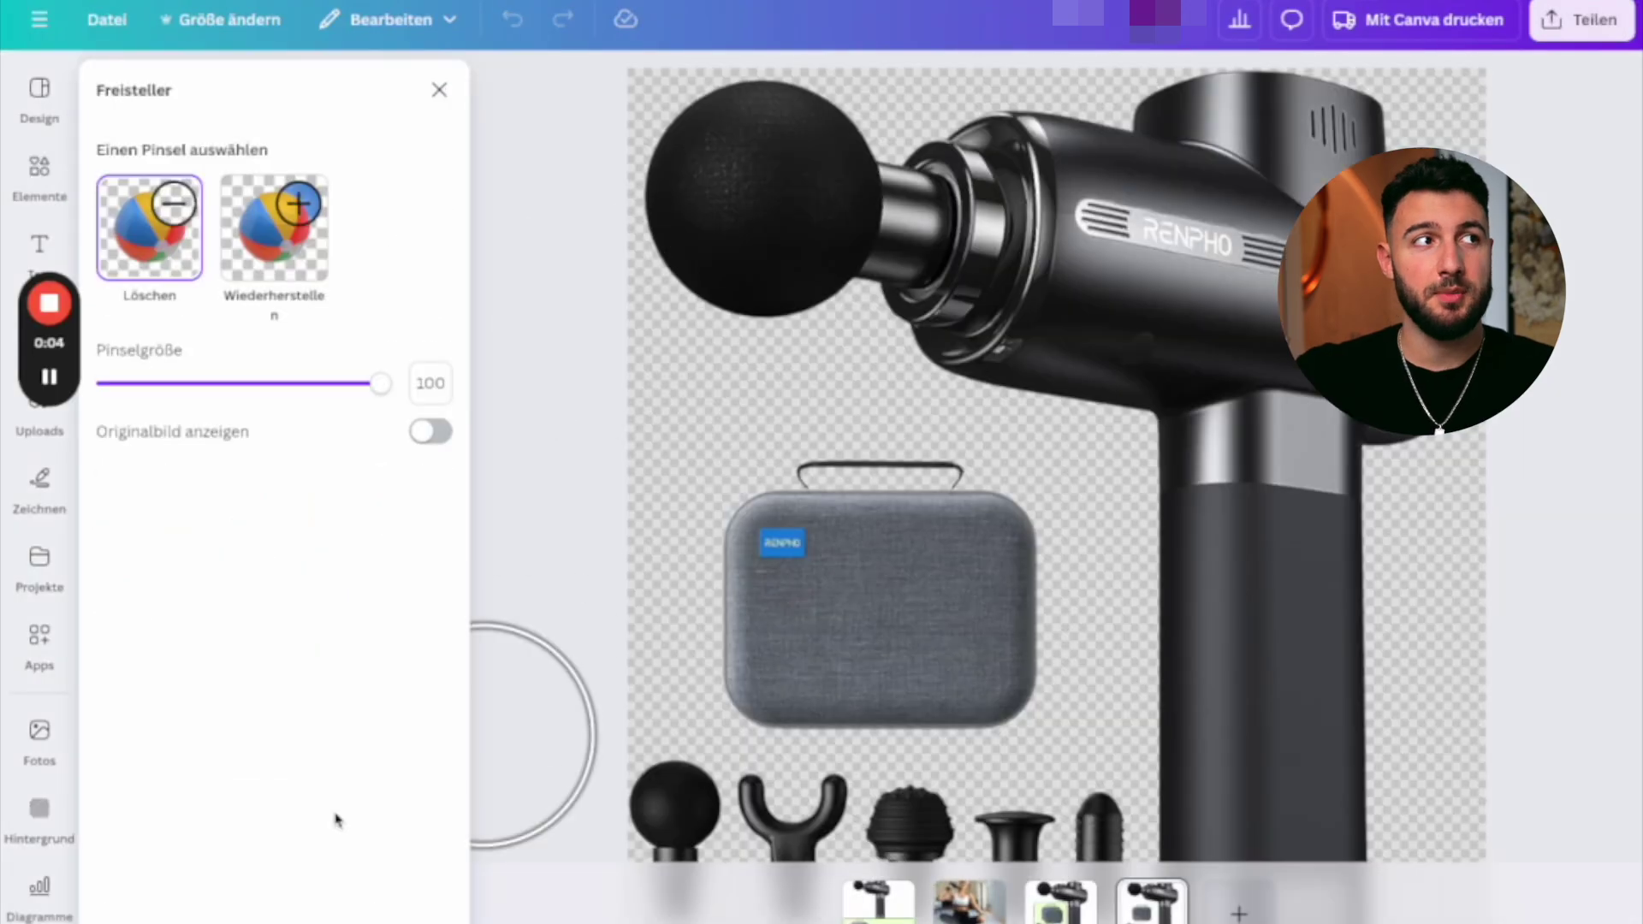
- Erase the massage gun from the case photo and widen the woman photo across the top
{"action": "left_click_drag", "start_coordinate": [336, 820], "coordinate": [866, 146]}
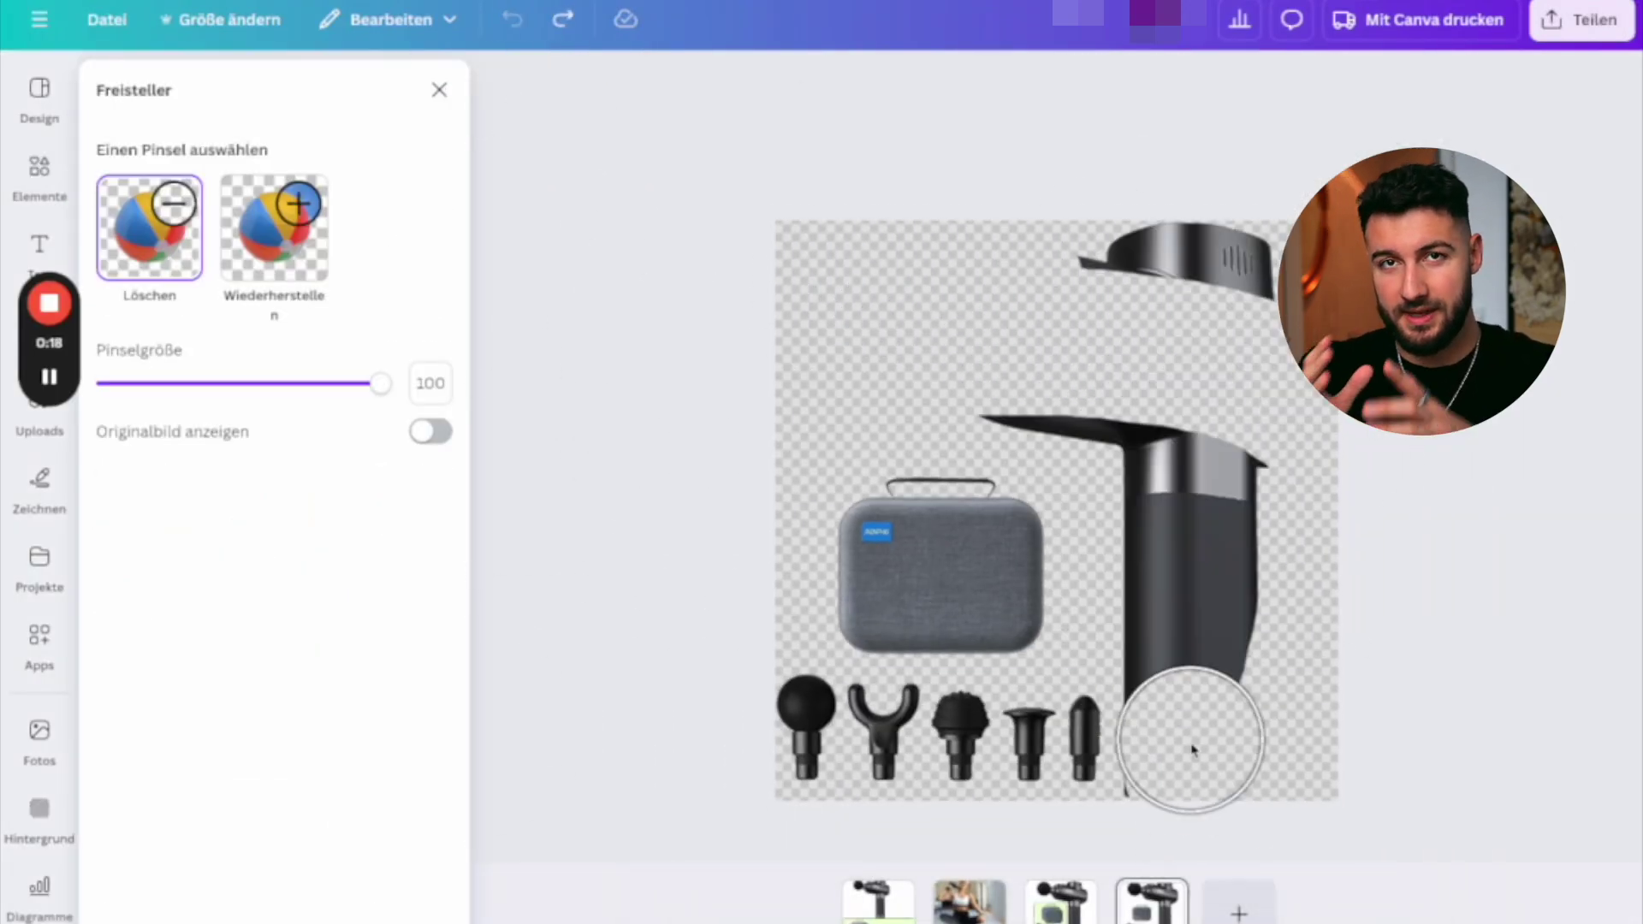
{"action": "left_click_drag", "start_coordinate": [1192, 751], "coordinate": [1063, 433]}
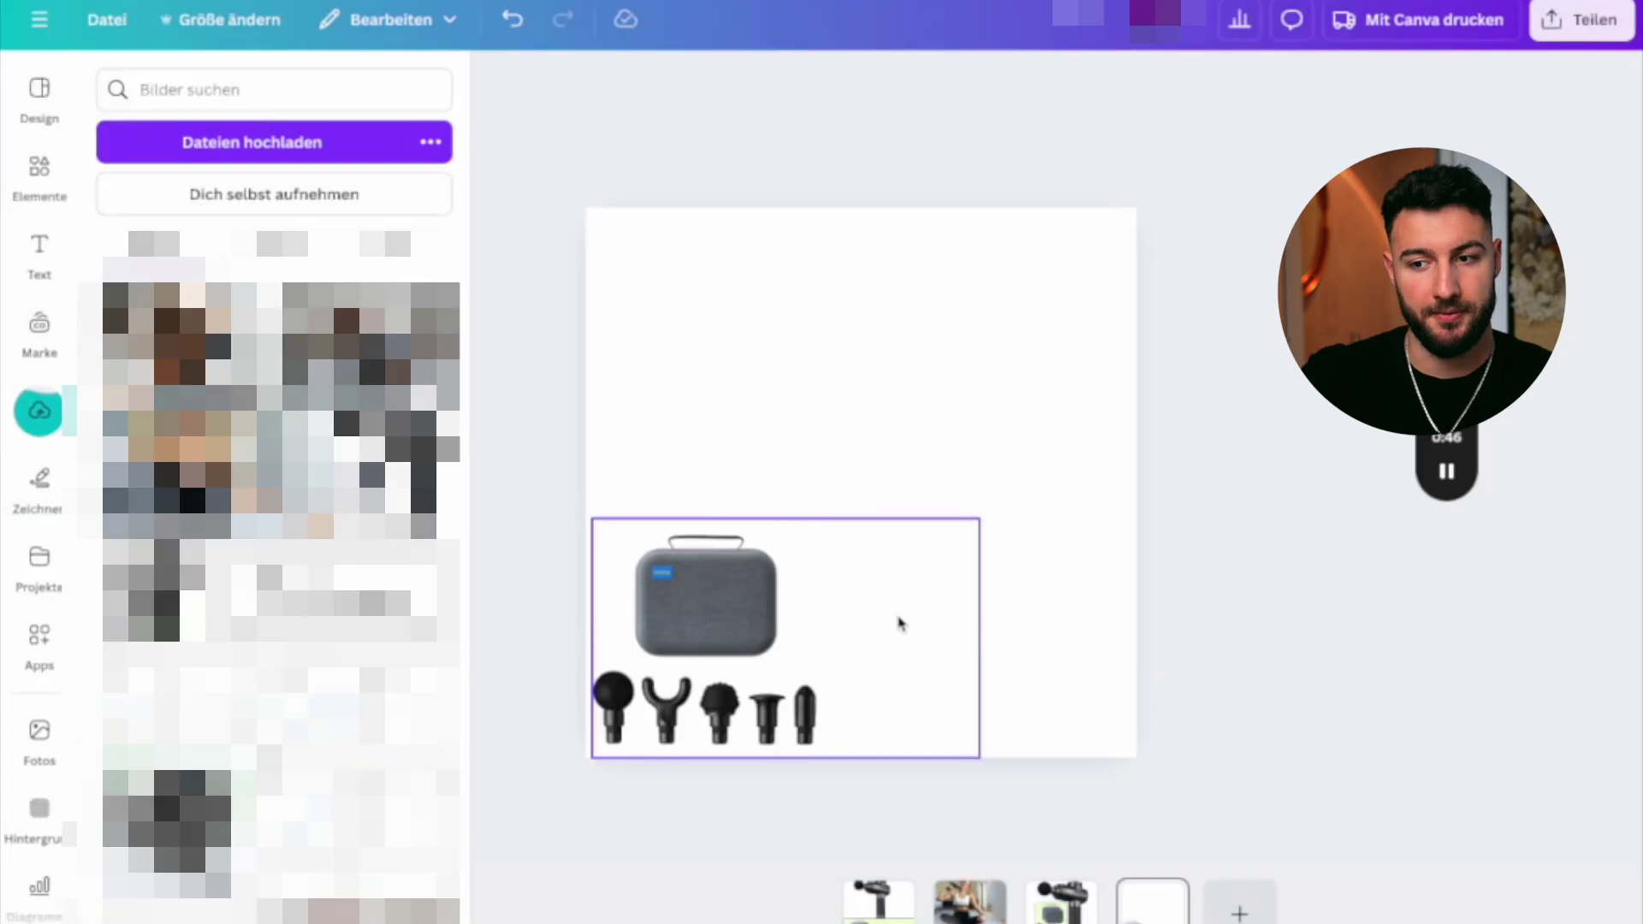
{"action": "left_click", "coordinate": [900, 623]}
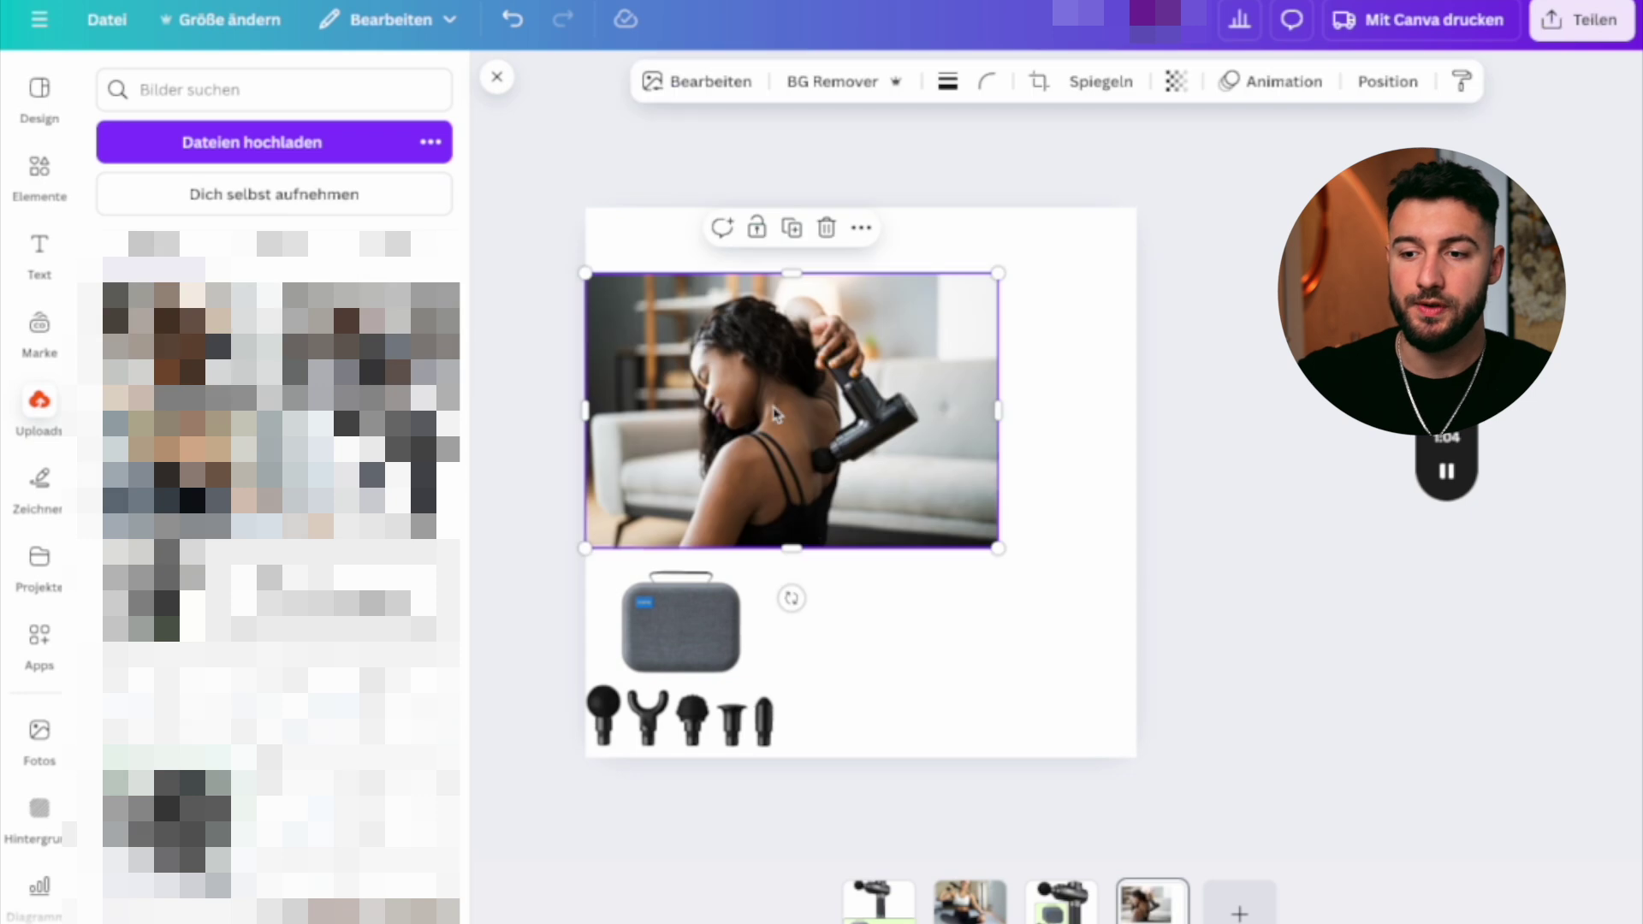
{"action": "left_click_drag", "start_coordinate": [997, 546], "coordinate": [1128, 563]}
- Add the headline 'FREE Black Friday Gifts' in the lower white area with 'FREE' in bold
{"action": "left_click", "coordinate": [190, 435]}
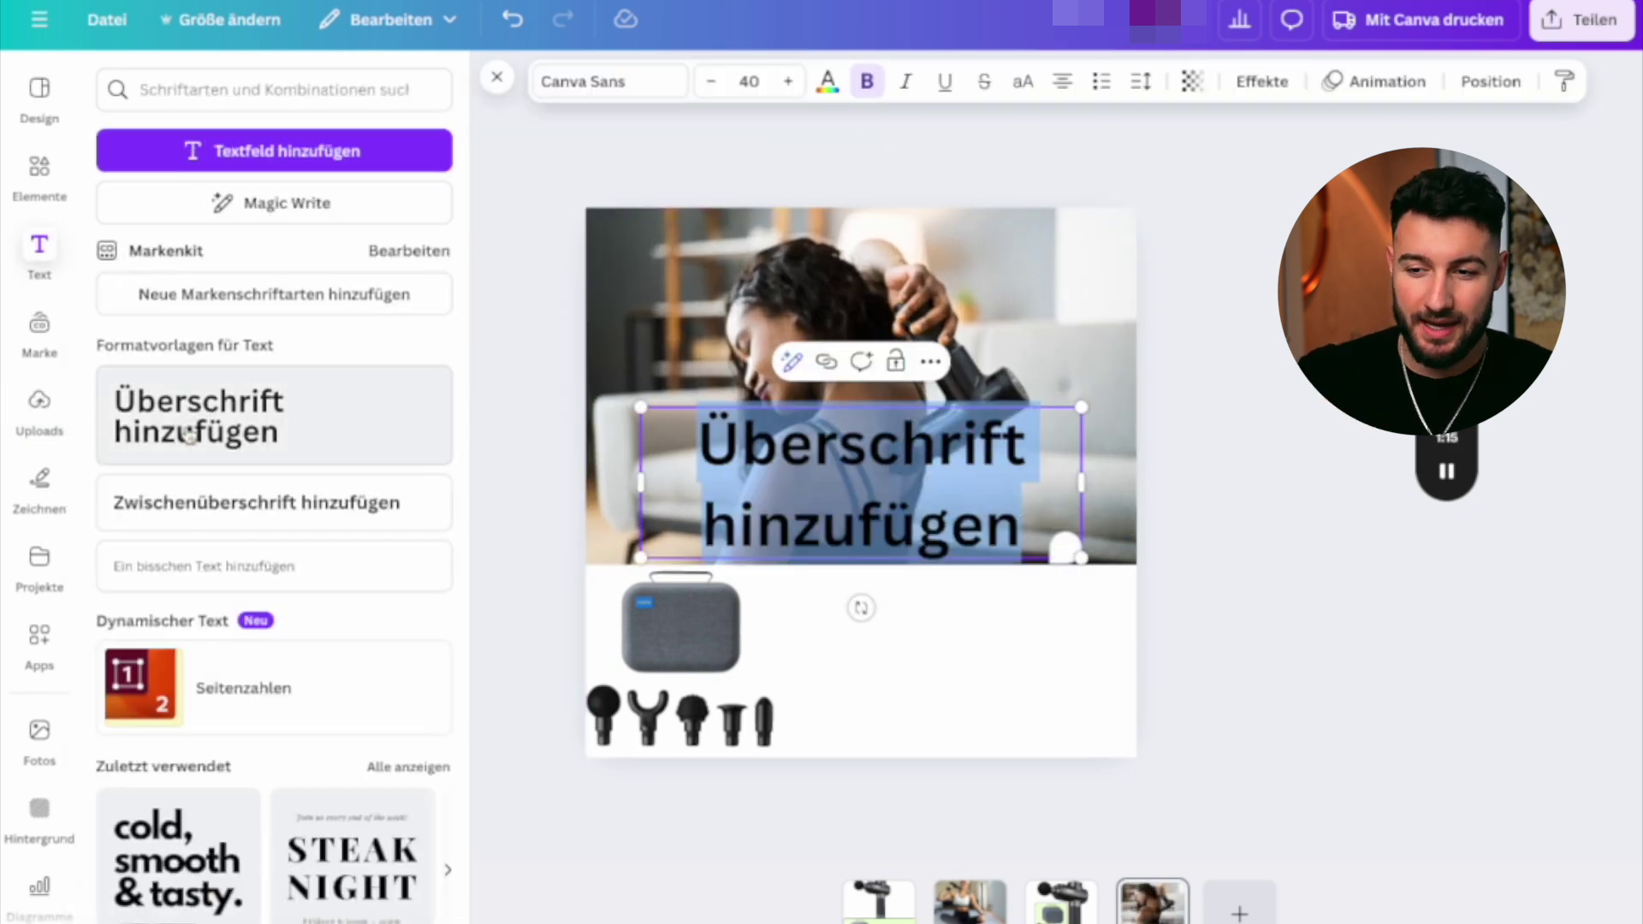
{"action": "type", "text": "FREE Black Friday Gifts"}
{"action": "left_click_drag", "start_coordinate": [881, 479], "coordinate": [925, 654]}
{"action": "double_click", "coordinate": [819, 618]}
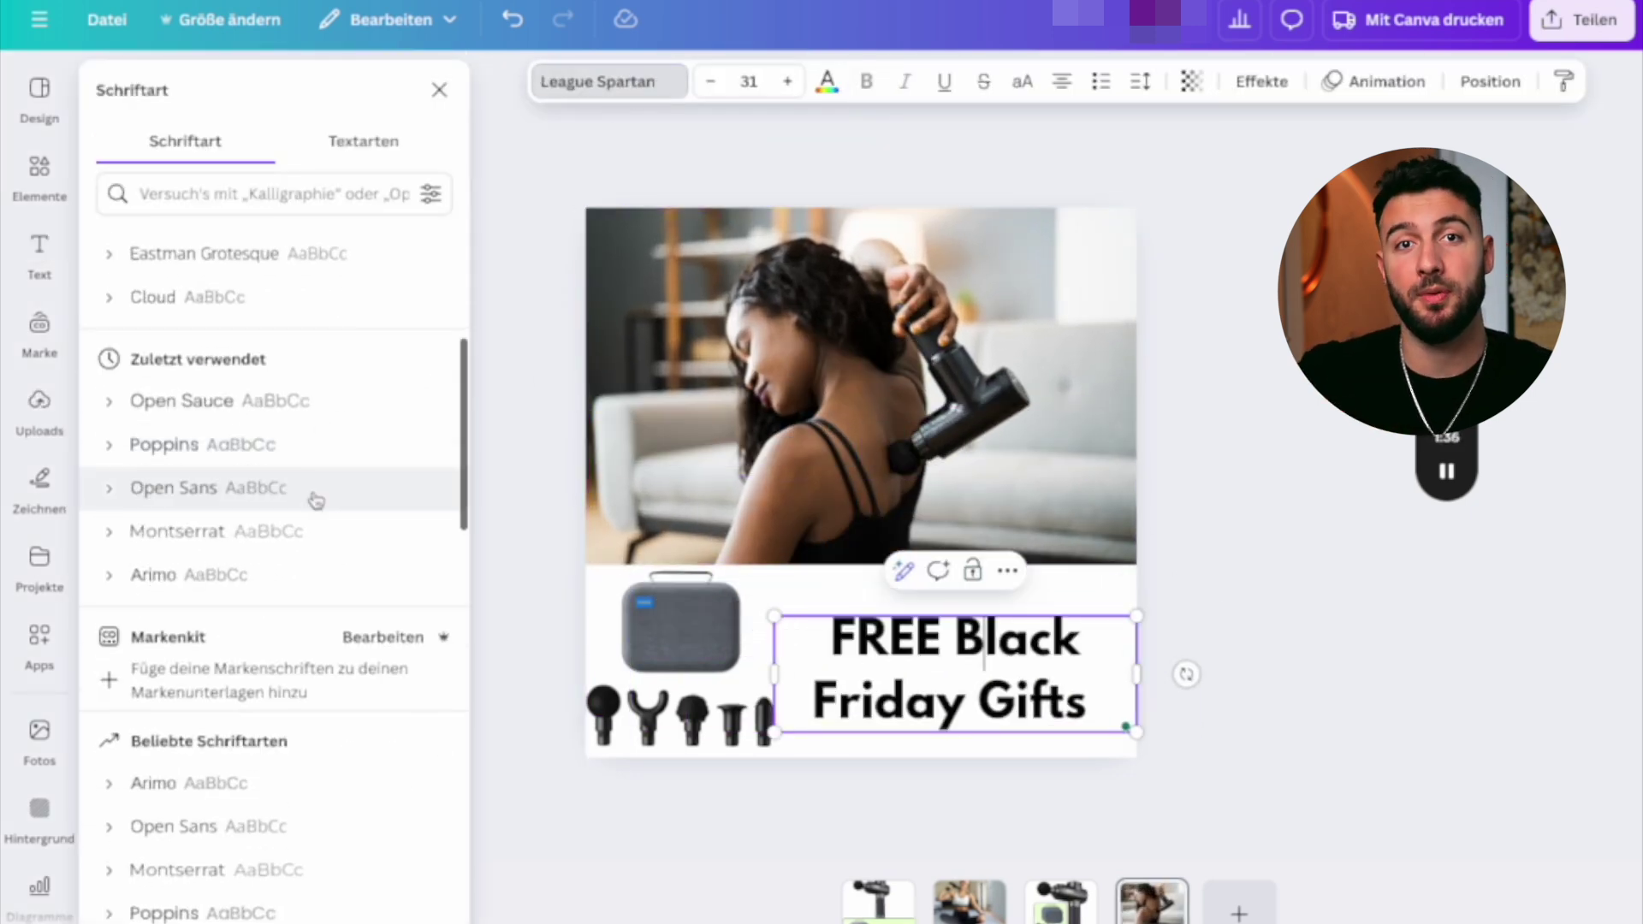
{"action": "left_click", "coordinate": [283, 438]}
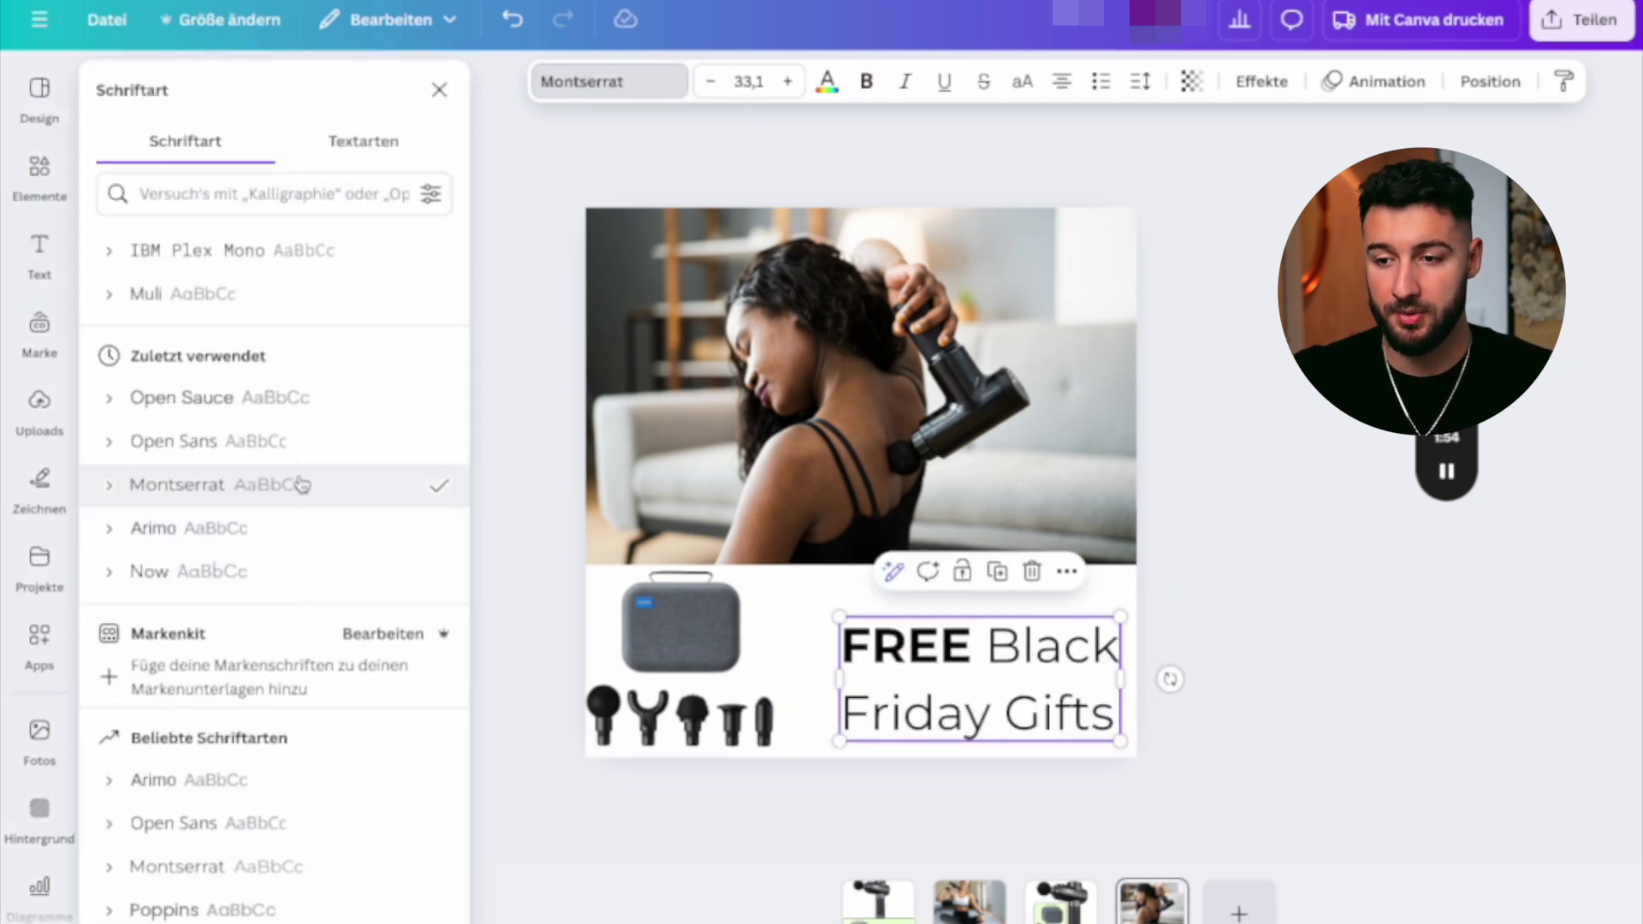
{"action": "left_click", "coordinate": [214, 438]}
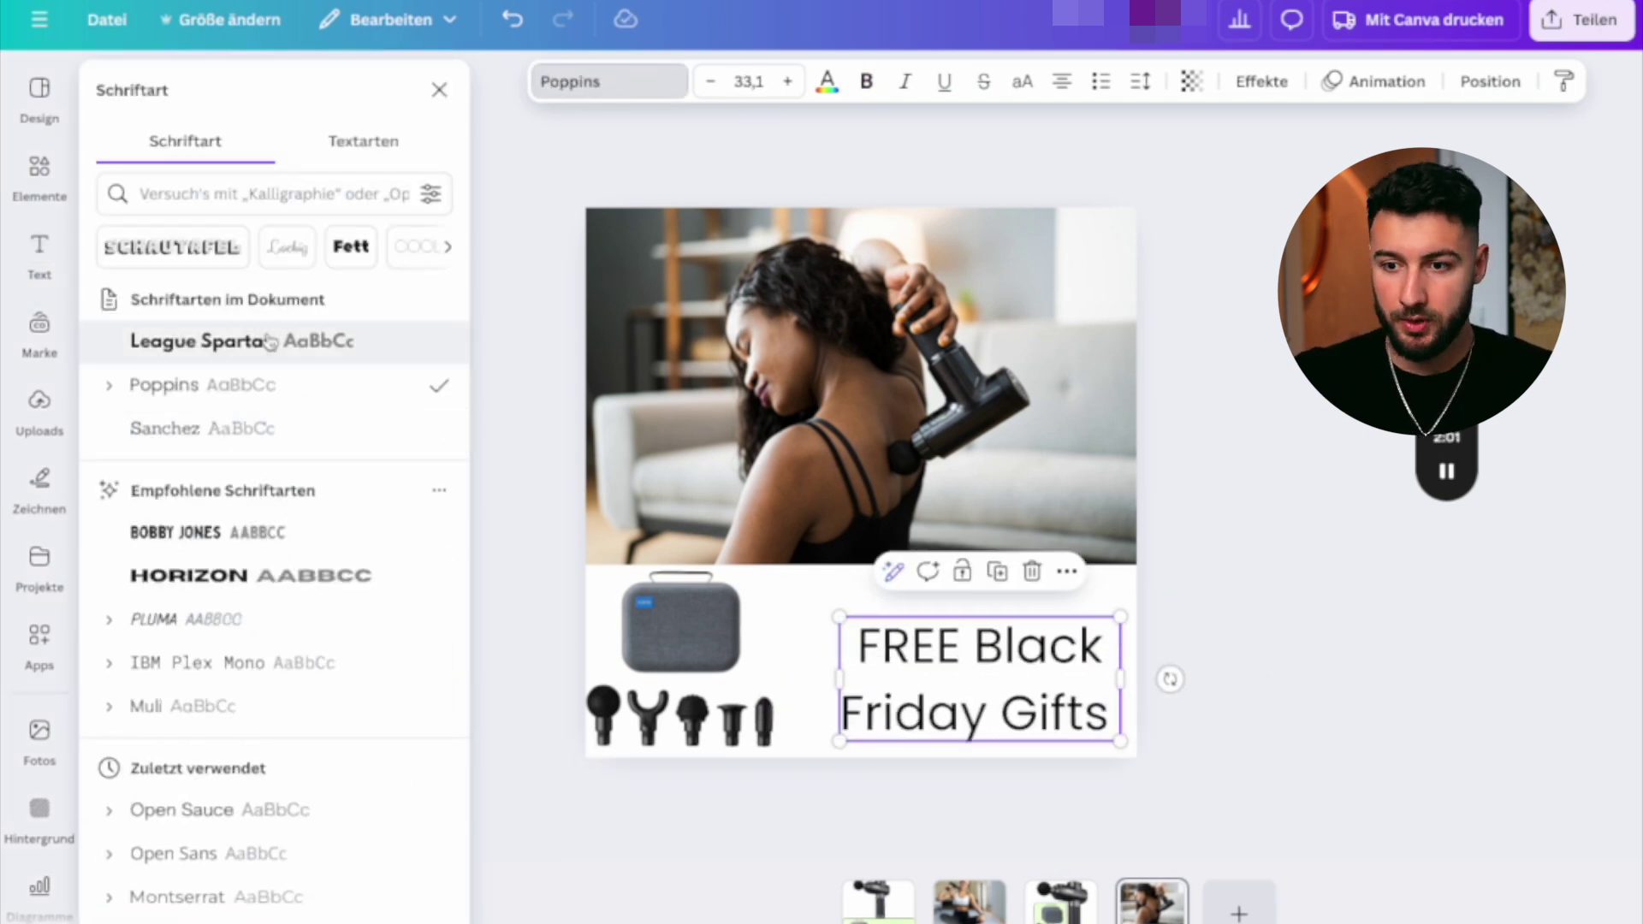
{"action": "double_click", "coordinate": [902, 645]}
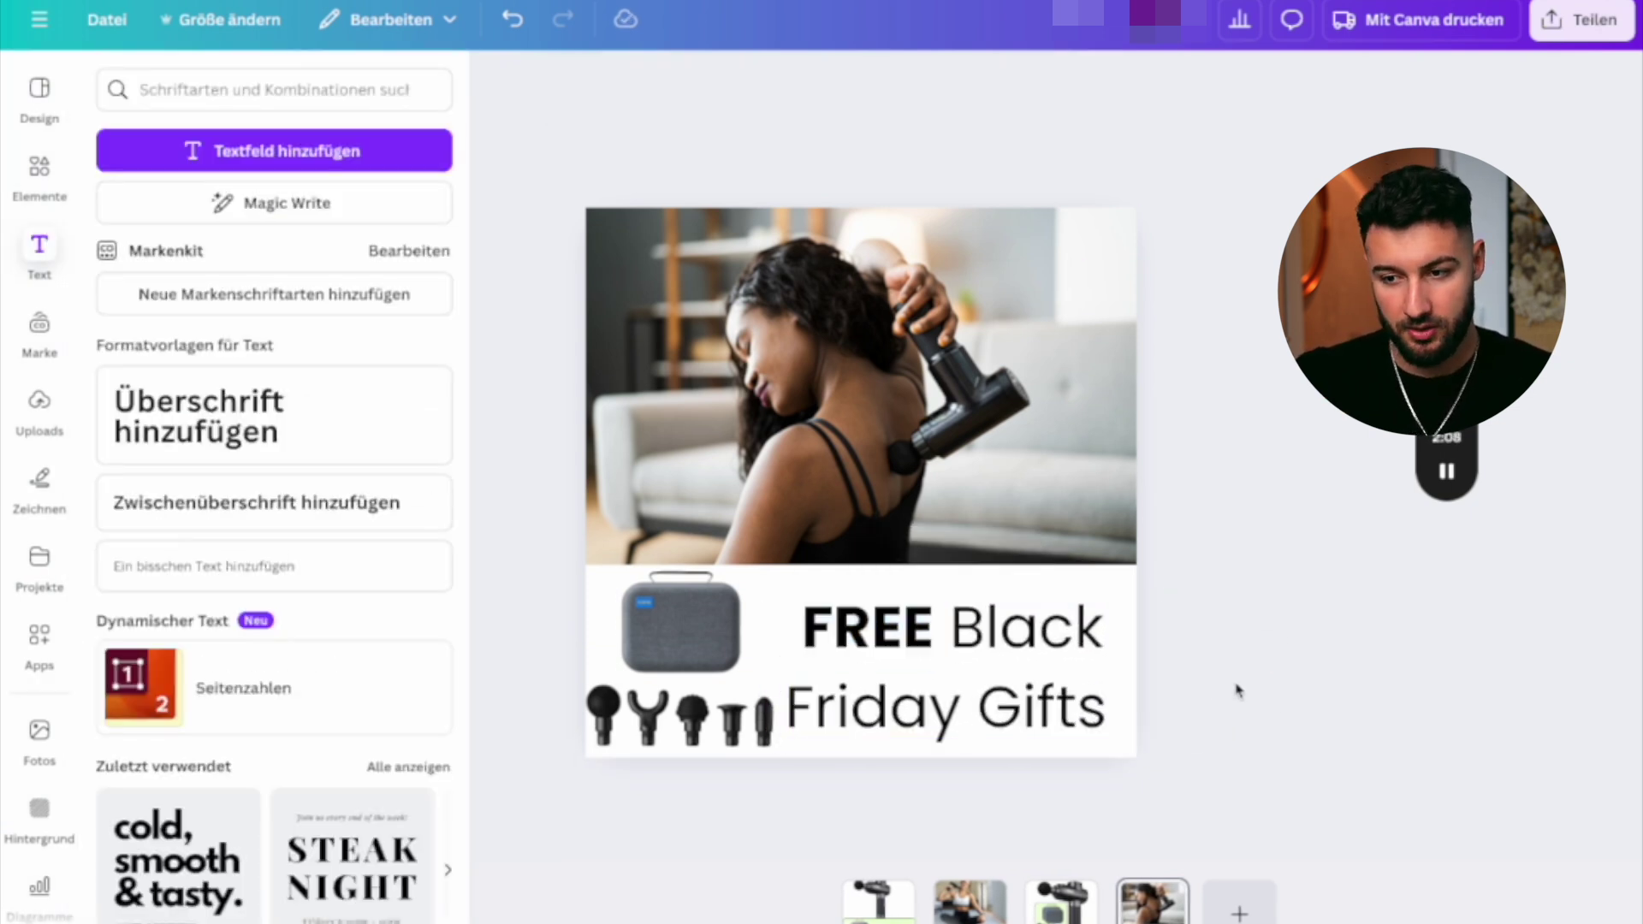
{"action": "left_click_drag", "start_coordinate": [1120, 676], "coordinate": [1138, 673]}
- Tighten the headline line spacing and resize the photo, headline and case image to fit
{"action": "left_click", "coordinate": [1141, 82]}
{"action": "left_click_drag", "start_coordinate": [1095, 246], "coordinate": [1076, 247]}
{"action": "left_click", "coordinate": [957, 689]}
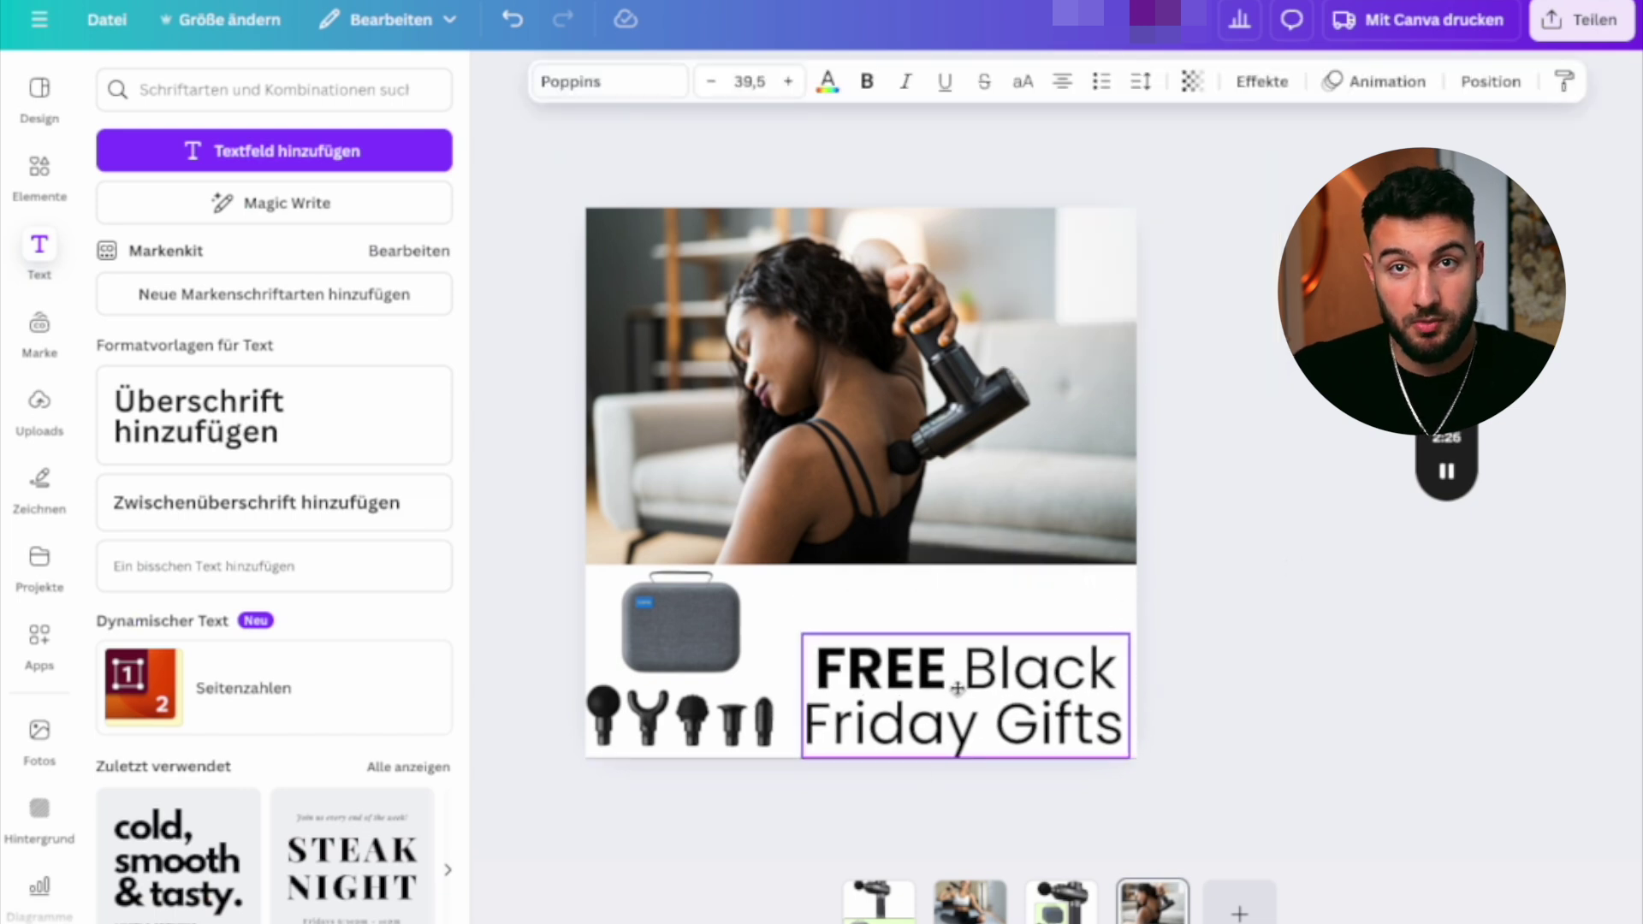
{"action": "left_click", "coordinate": [844, 539]}
{"action": "left_click", "coordinate": [957, 689]}
{"action": "left_click", "coordinate": [663, 676]}
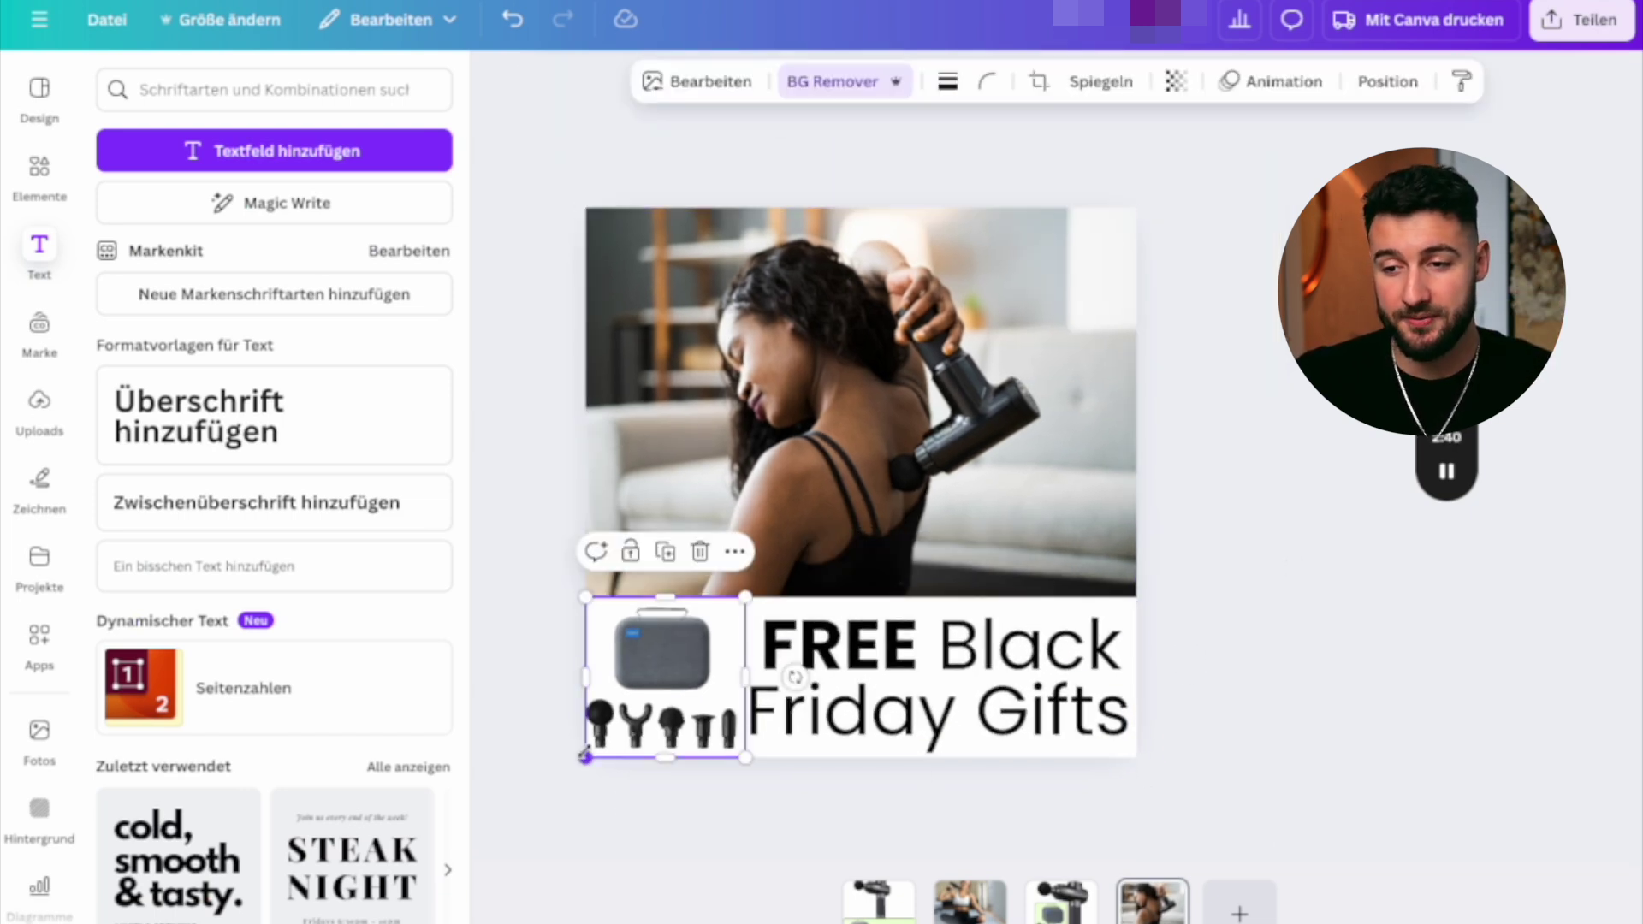
{"action": "left_click_drag", "start_coordinate": [585, 752], "coordinate": [592, 745]}
{"action": "left_click", "coordinate": [941, 685]}
{"action": "left_click", "coordinate": [1181, 679]}
{"action": "left_click", "coordinate": [941, 685]}
{"action": "left_click_drag", "start_coordinate": [941, 676], "coordinate": [912, 676]}
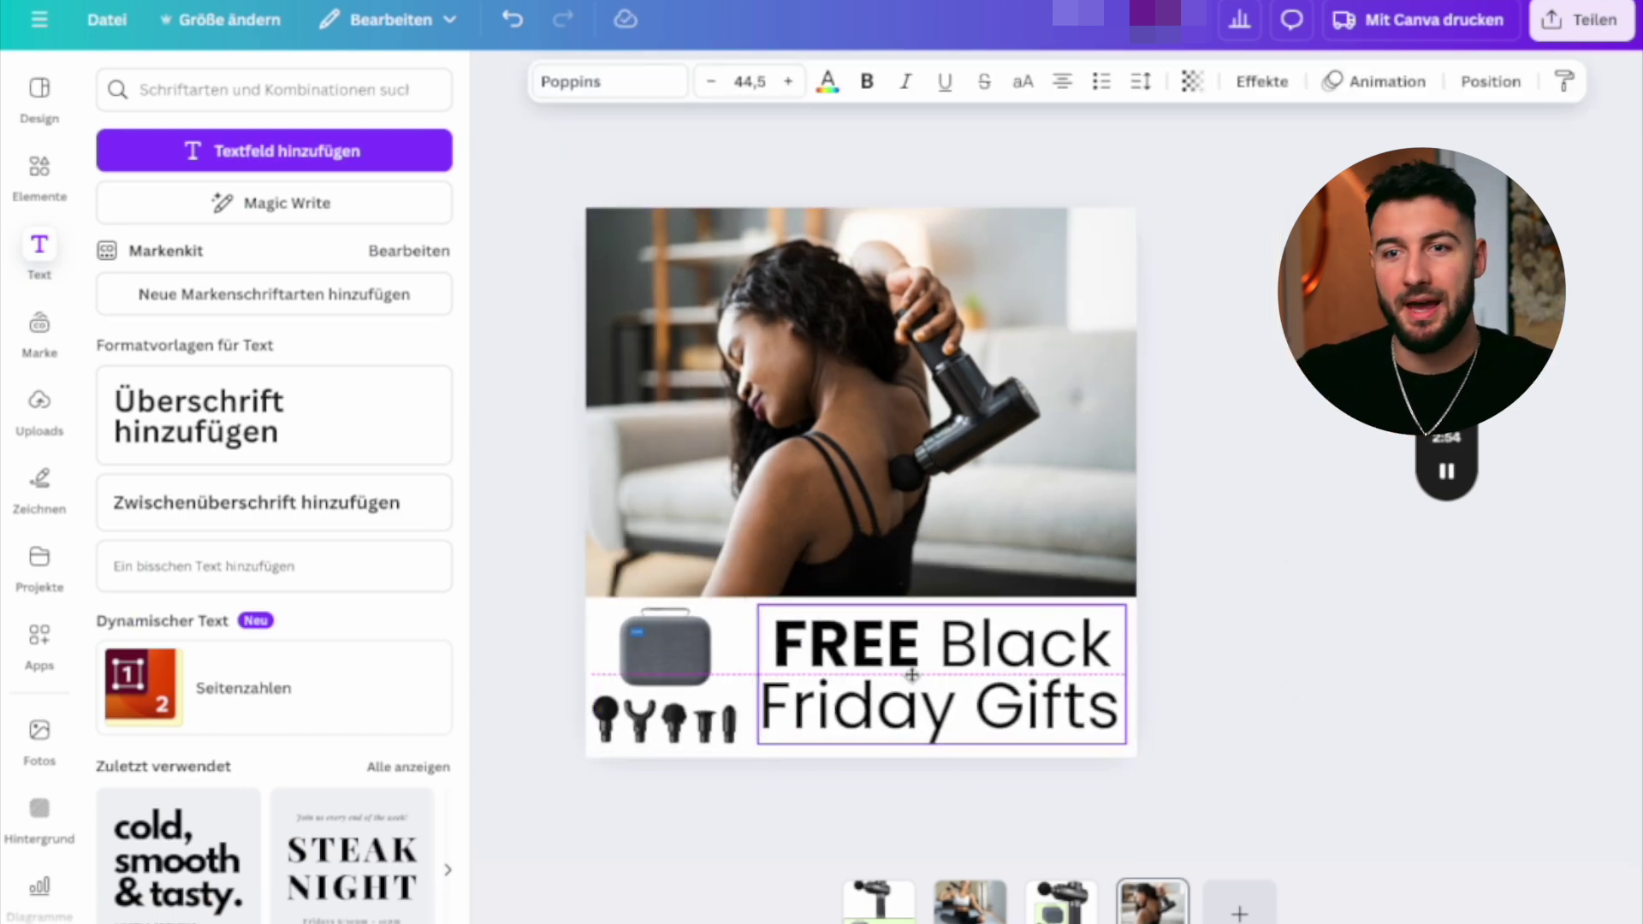
- Add a vertical line divider beside the headline and fine-tune the headline and photo sizes
{"action": "left_click", "coordinate": [39, 171]}
{"action": "left_click", "coordinate": [855, 385]}
{"action": "left_click", "coordinate": [1298, 547]}
{"action": "left_click", "coordinate": [1036, 673]}
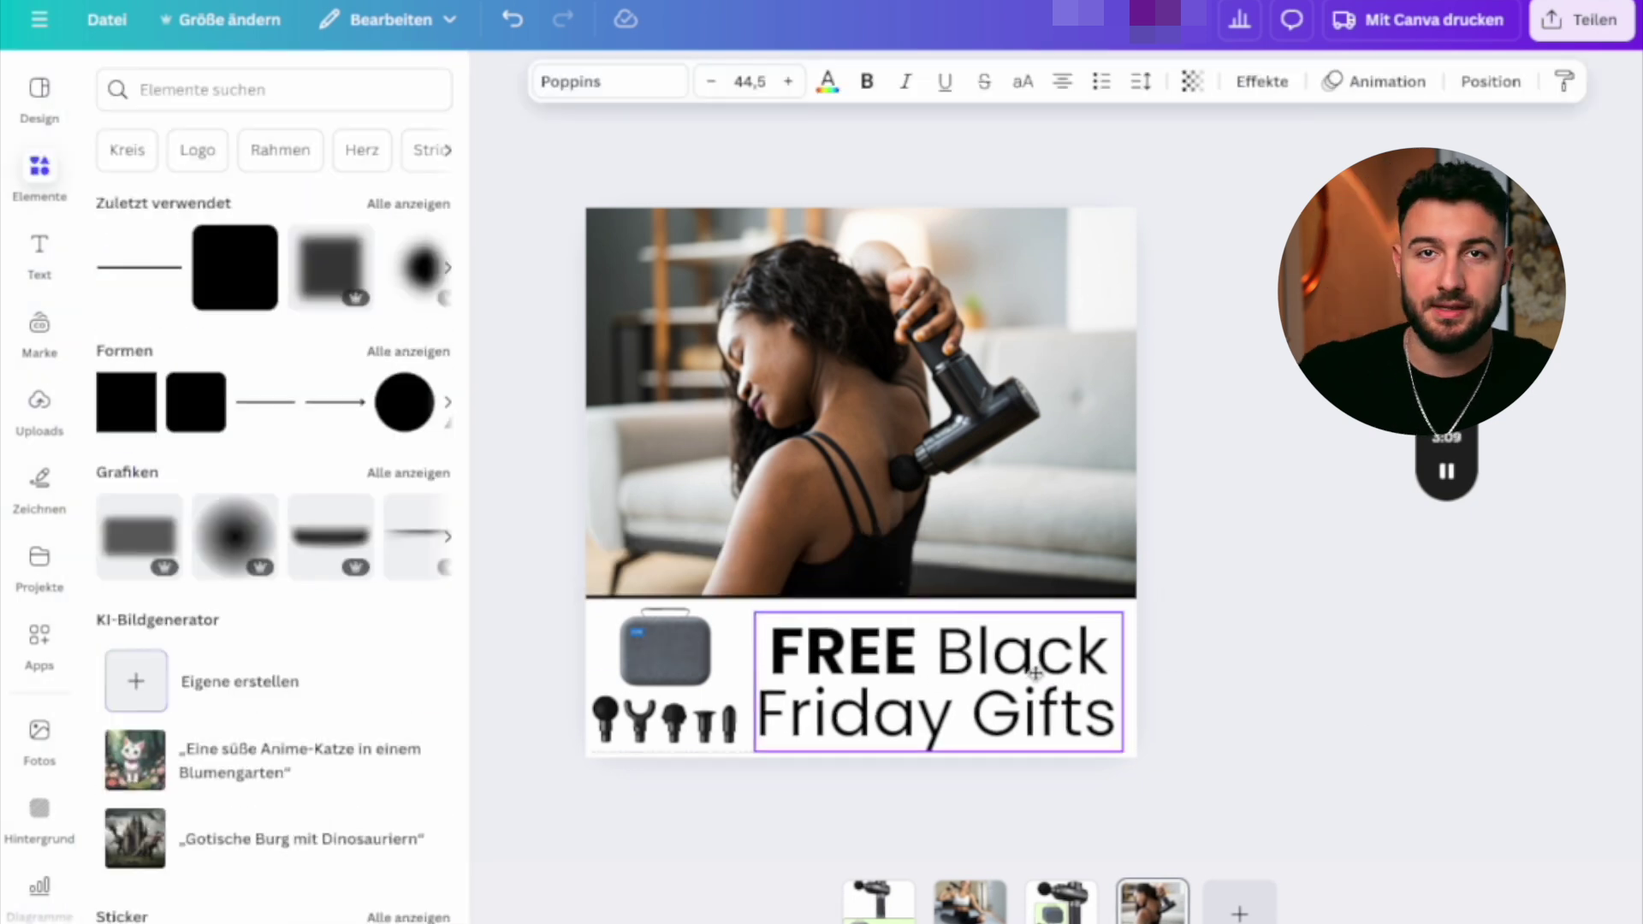
{"action": "left_click", "coordinate": [139, 267]}
{"action": "left_click_drag", "start_coordinate": [770, 614], "coordinate": [600, 614]}
{"action": "left_click_drag", "start_coordinate": [759, 801], "coordinate": [749, 808]}
{"action": "left_click", "coordinate": [941, 685]}
{"action": "left_click", "coordinate": [1294, 774]}
{"action": "left_click", "coordinate": [1070, 684]}
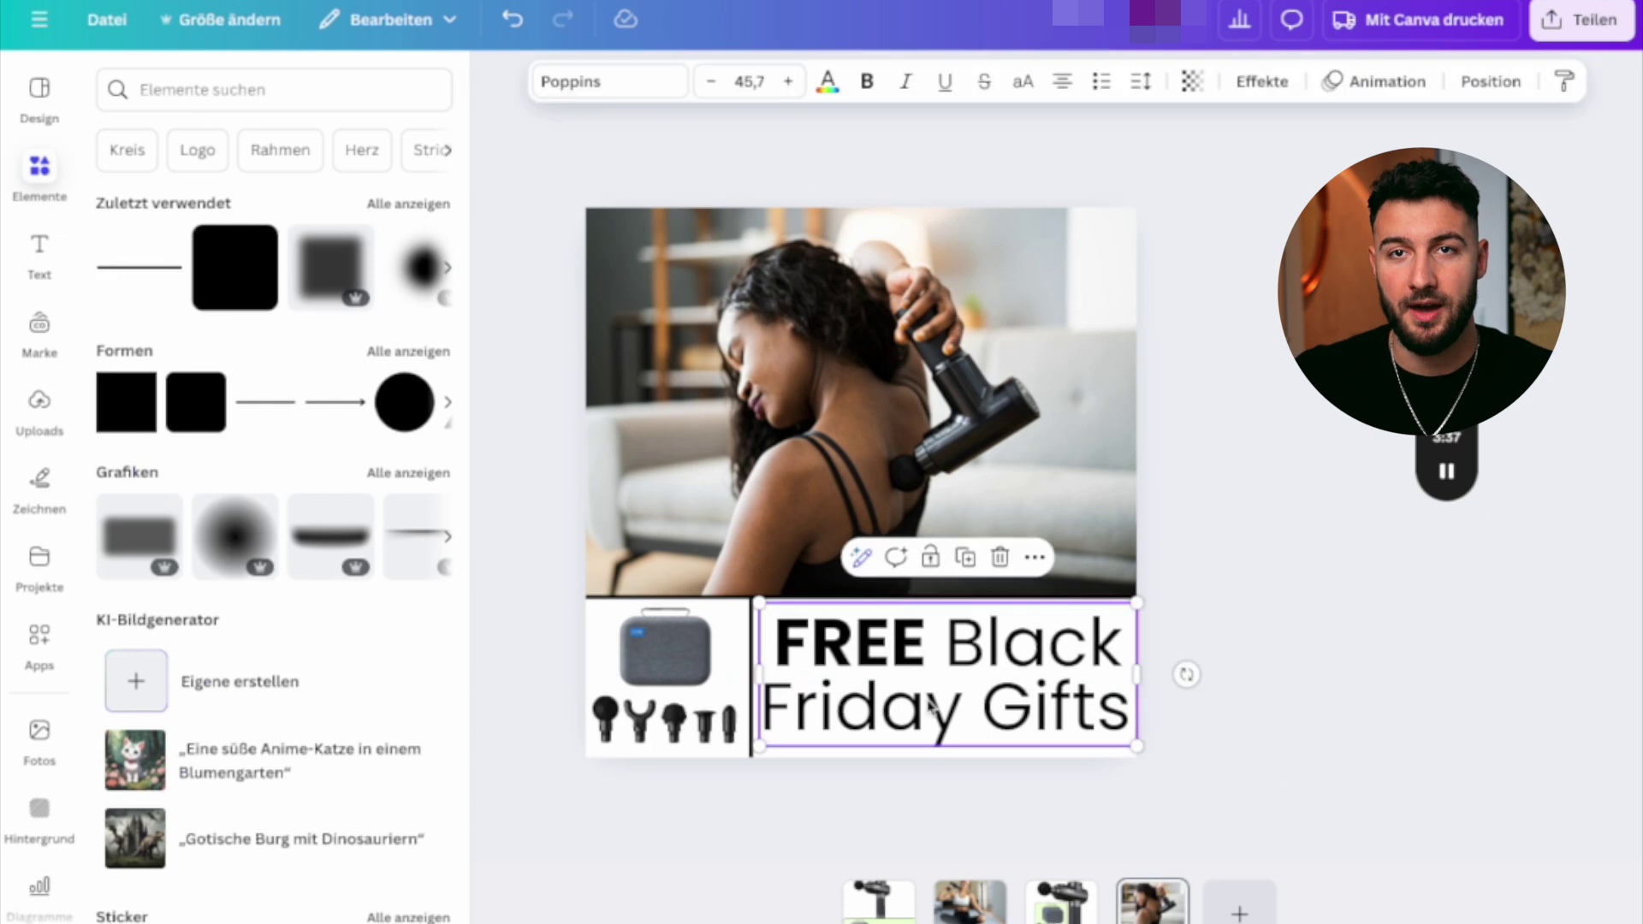
{"action": "left_click", "coordinate": [1257, 715]}
{"action": "scroll", "coordinate": [1257, 715], "scroll_direction": "down", "scroll_amount": 2}
{"action": "scroll", "coordinate": [947, 568], "scroll_direction": "up", "scroll_amount": 3}
{"action": "left_click", "coordinate": [947, 568]}
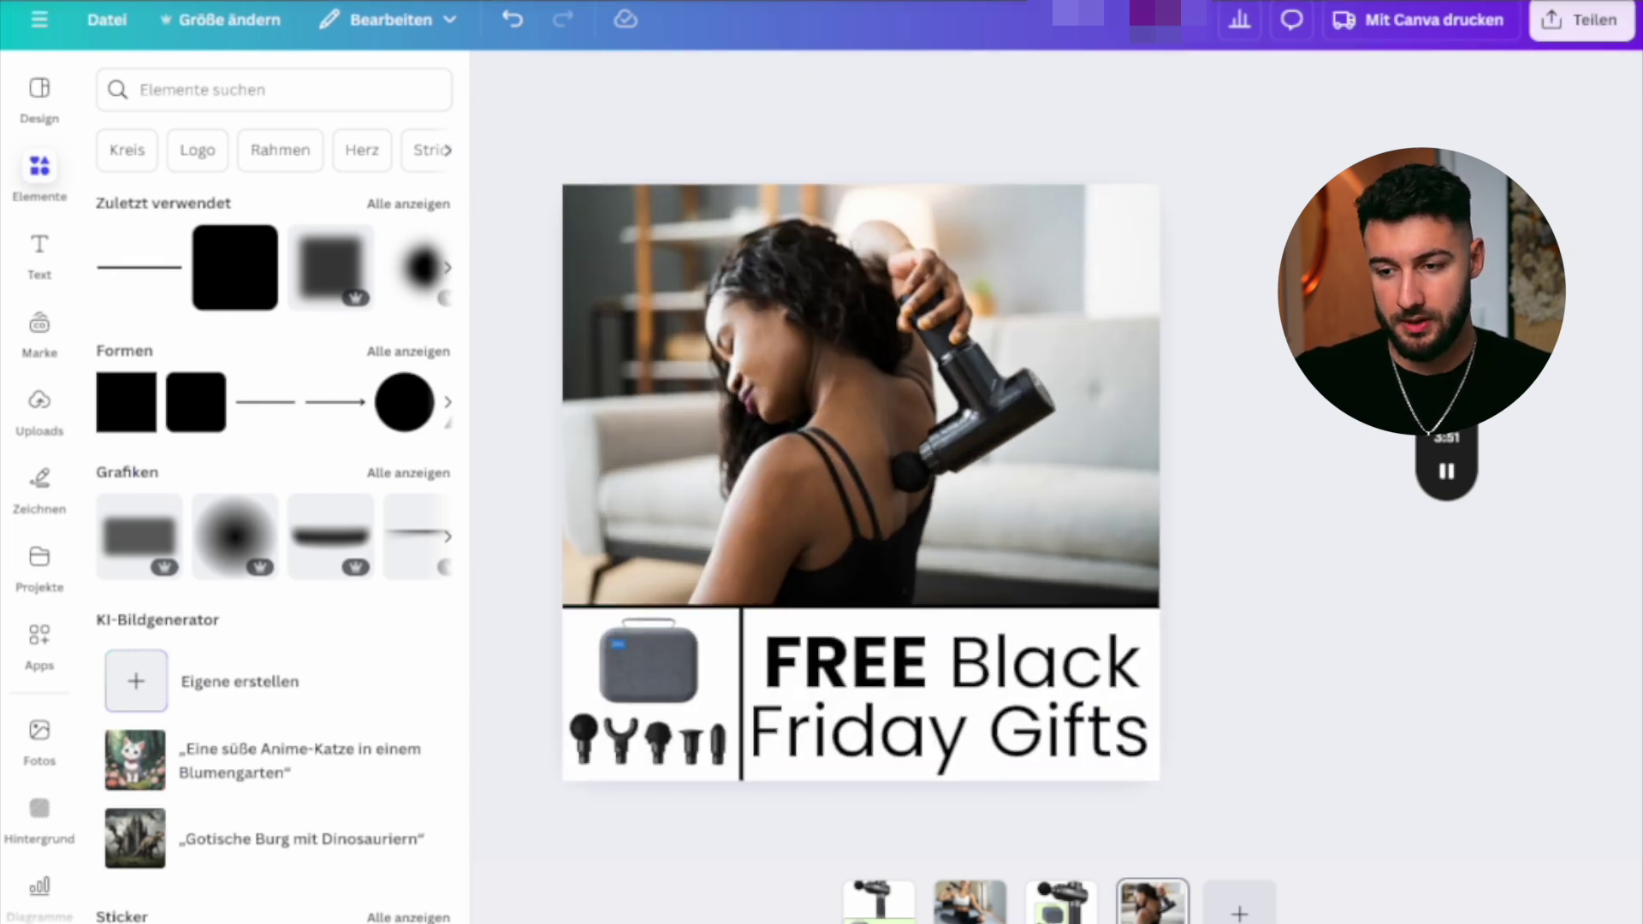
- Download page 4 of the banner and view The Massage Gun 2.0 in the storefront
{"action": "left_click", "coordinate": [1581, 20]}
{"action": "left_click", "coordinate": [1309, 473]}
{"action": "left_click", "coordinate": [1595, 587]}
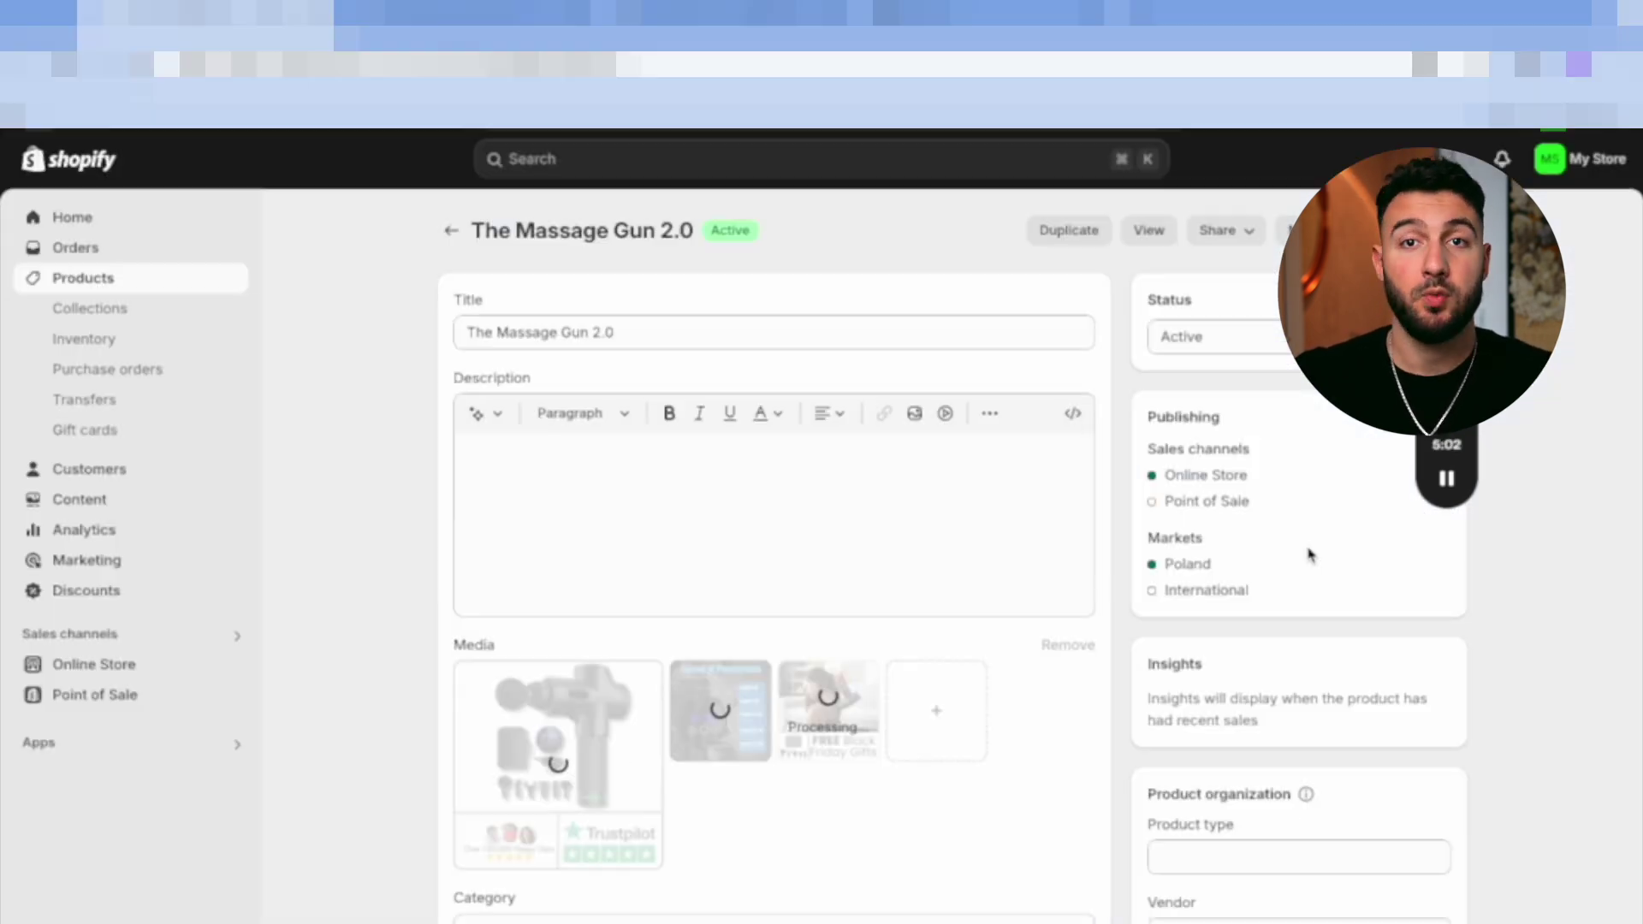
{"action": "left_click", "coordinate": [1161, 244]}
{"action": "scroll", "coordinate": [876, 411], "scroll_direction": "down", "scroll_amount": 1}
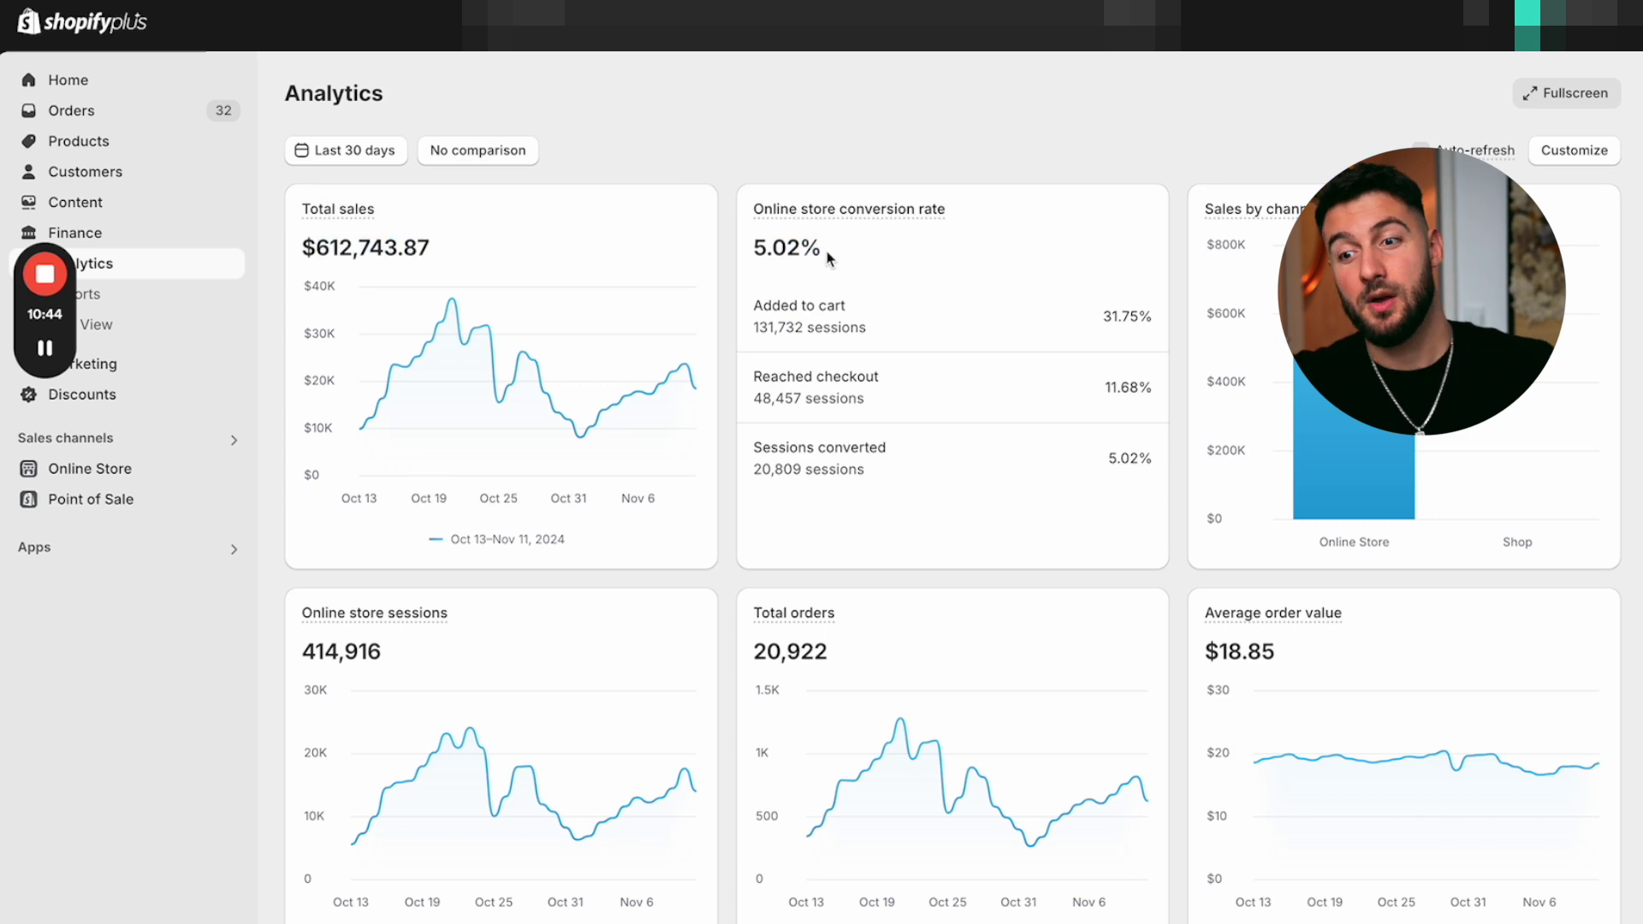
- Switch to the Bleame storefront product page with the Early Black Friday offer
{"action": "mouse_move", "coordinate": [813, 5]}
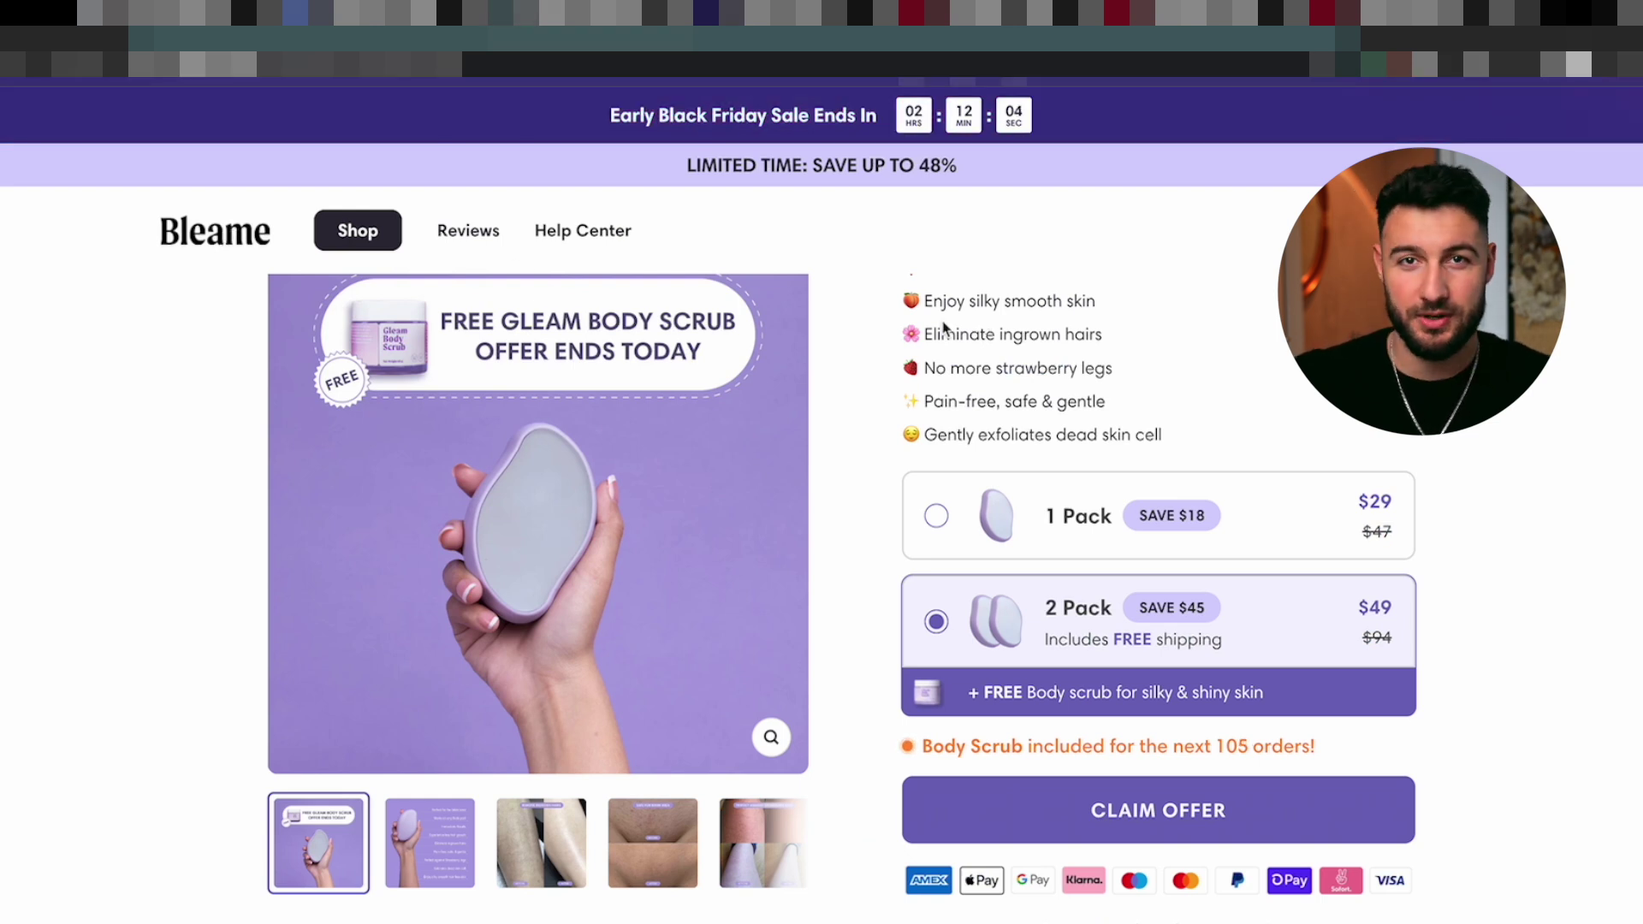
- Scroll through the Bleame product page to review the free Gleam Body Scrub offer
{"action": "scroll", "coordinate": [1026, 385], "scroll_direction": "down", "scroll_amount": 1}
{"action": "scroll", "coordinate": [1078, 445], "scroll_direction": "up", "scroll_amount": 2}
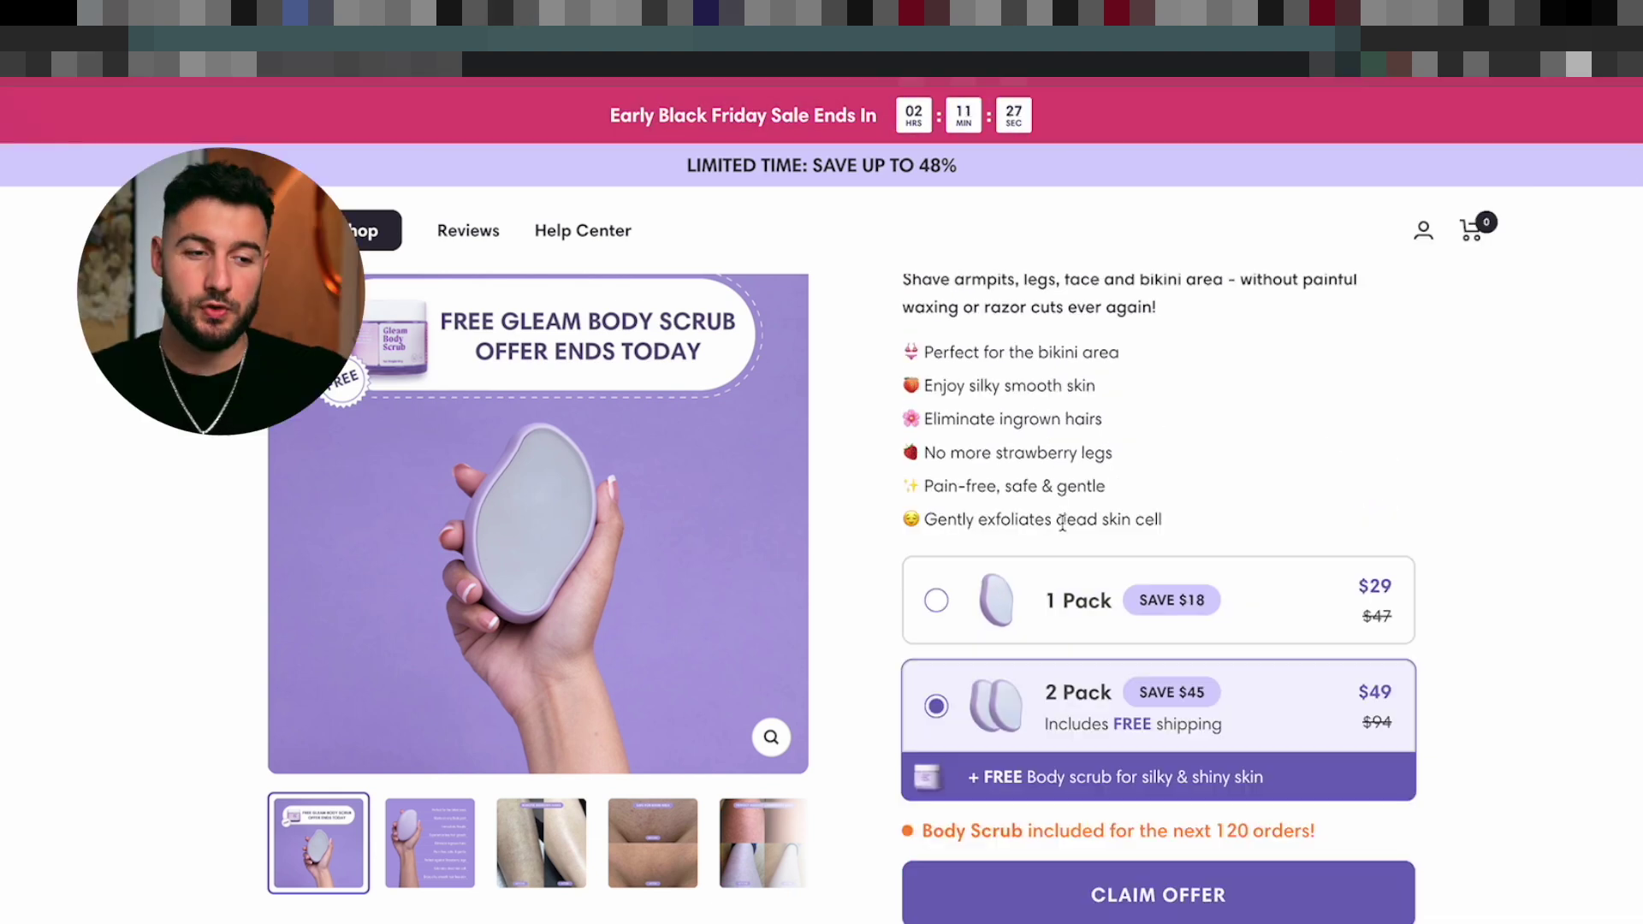
{"action": "scroll", "coordinate": [1089, 918], "scroll_direction": "down", "scroll_amount": 1}
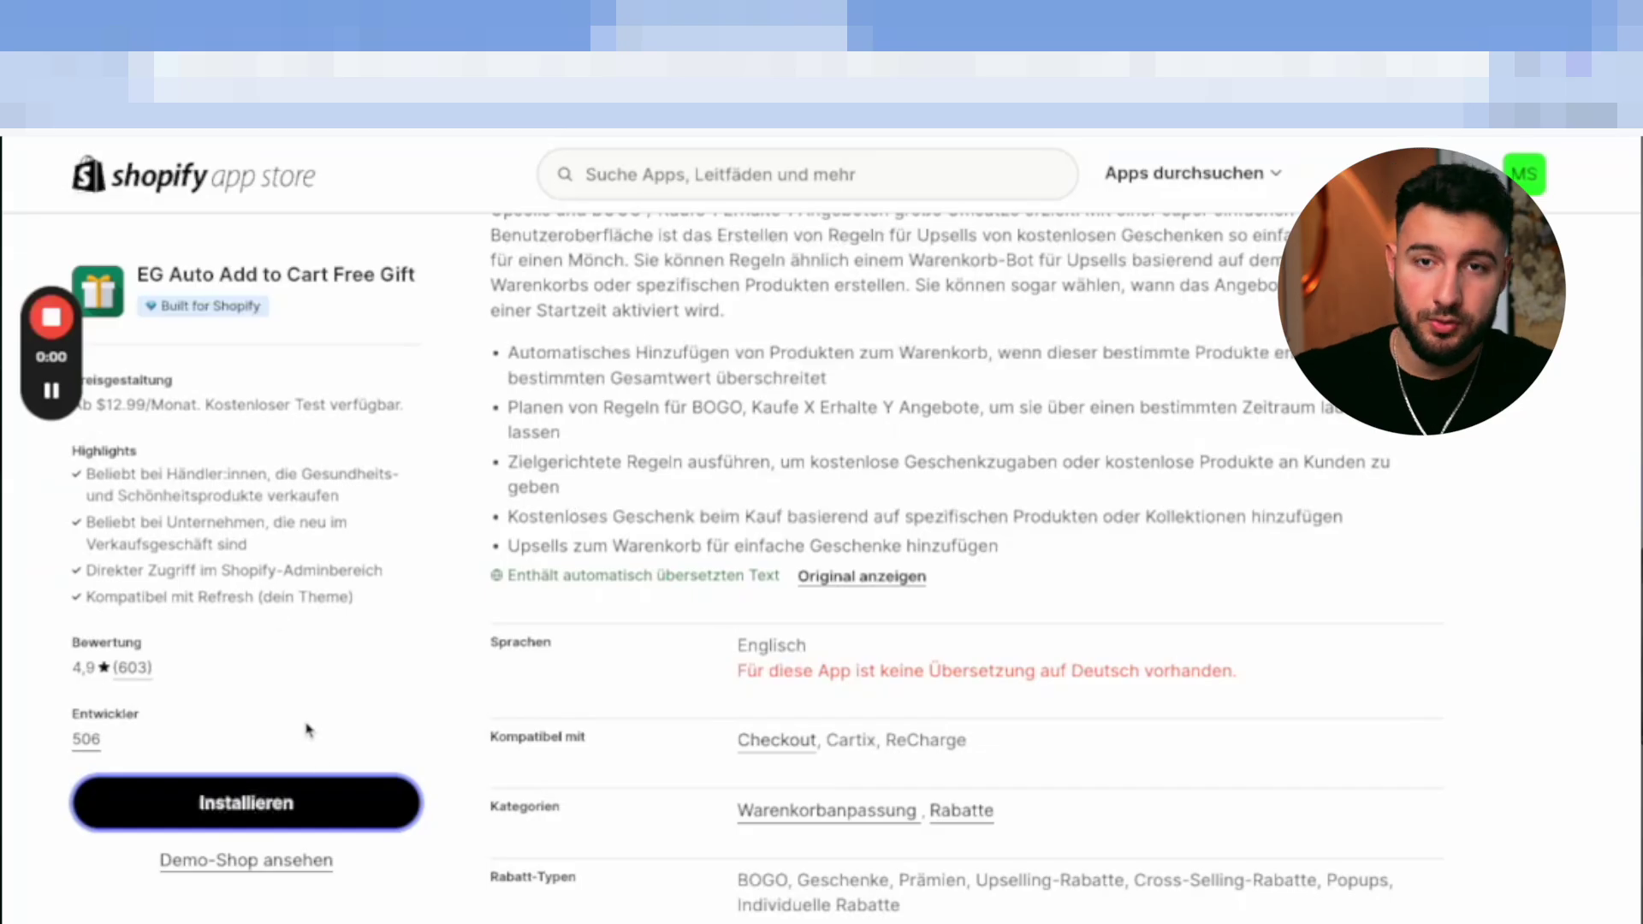
- Install the EG Auto Add to Cart Free Gift app and start its 5-day free trial
{"action": "left_click", "coordinate": [323, 799]}
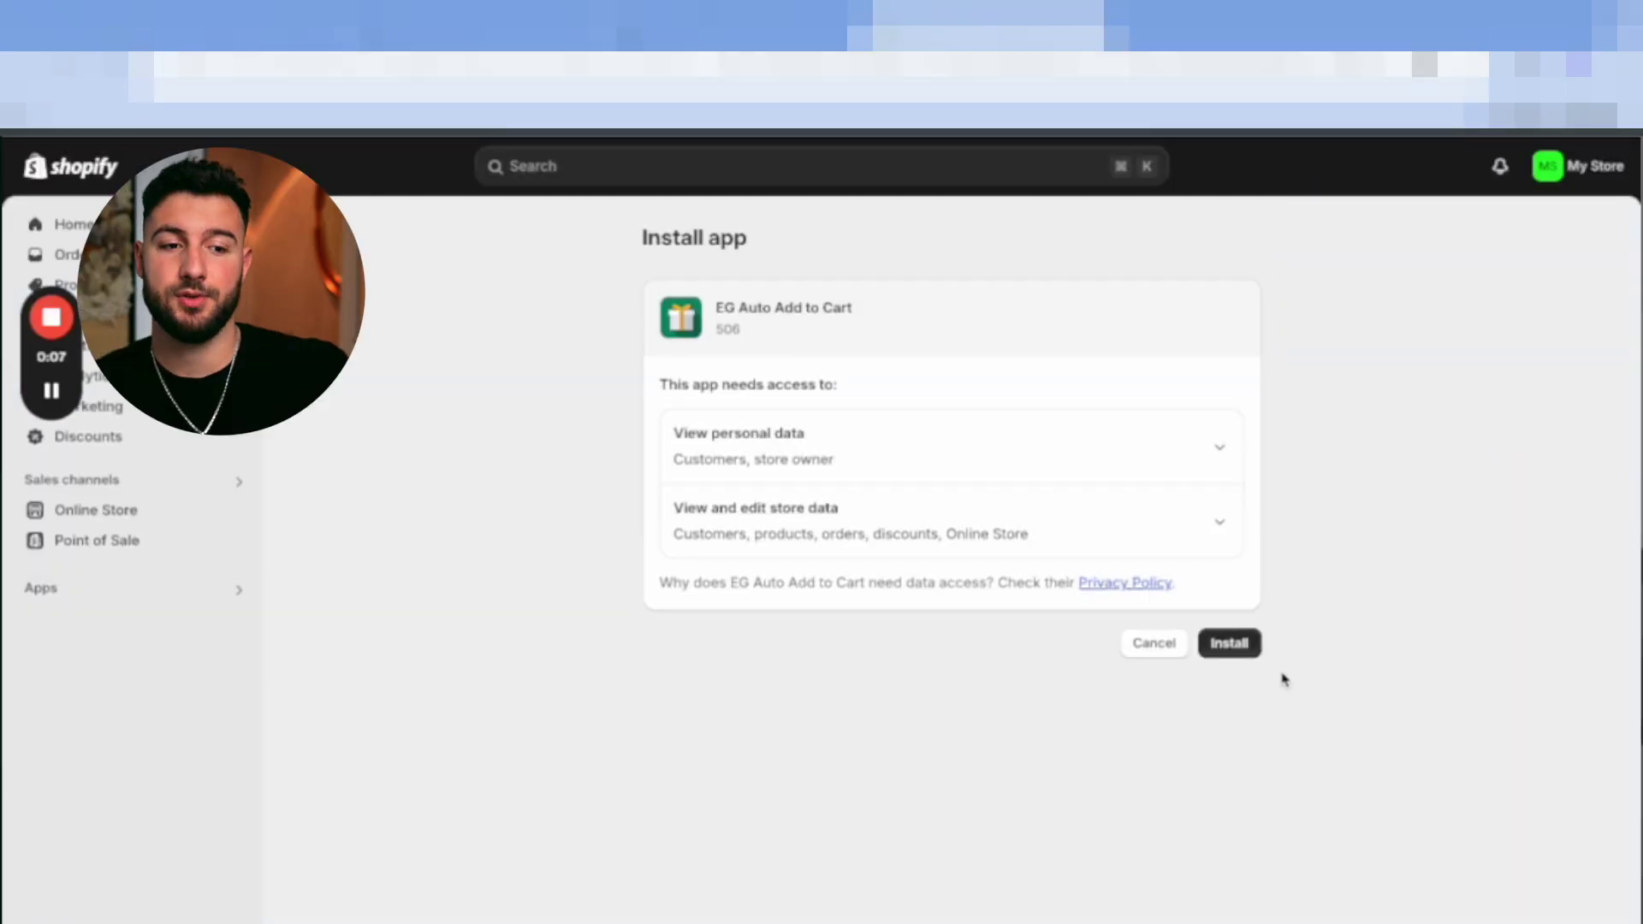
{"action": "left_click", "coordinate": [1231, 643]}
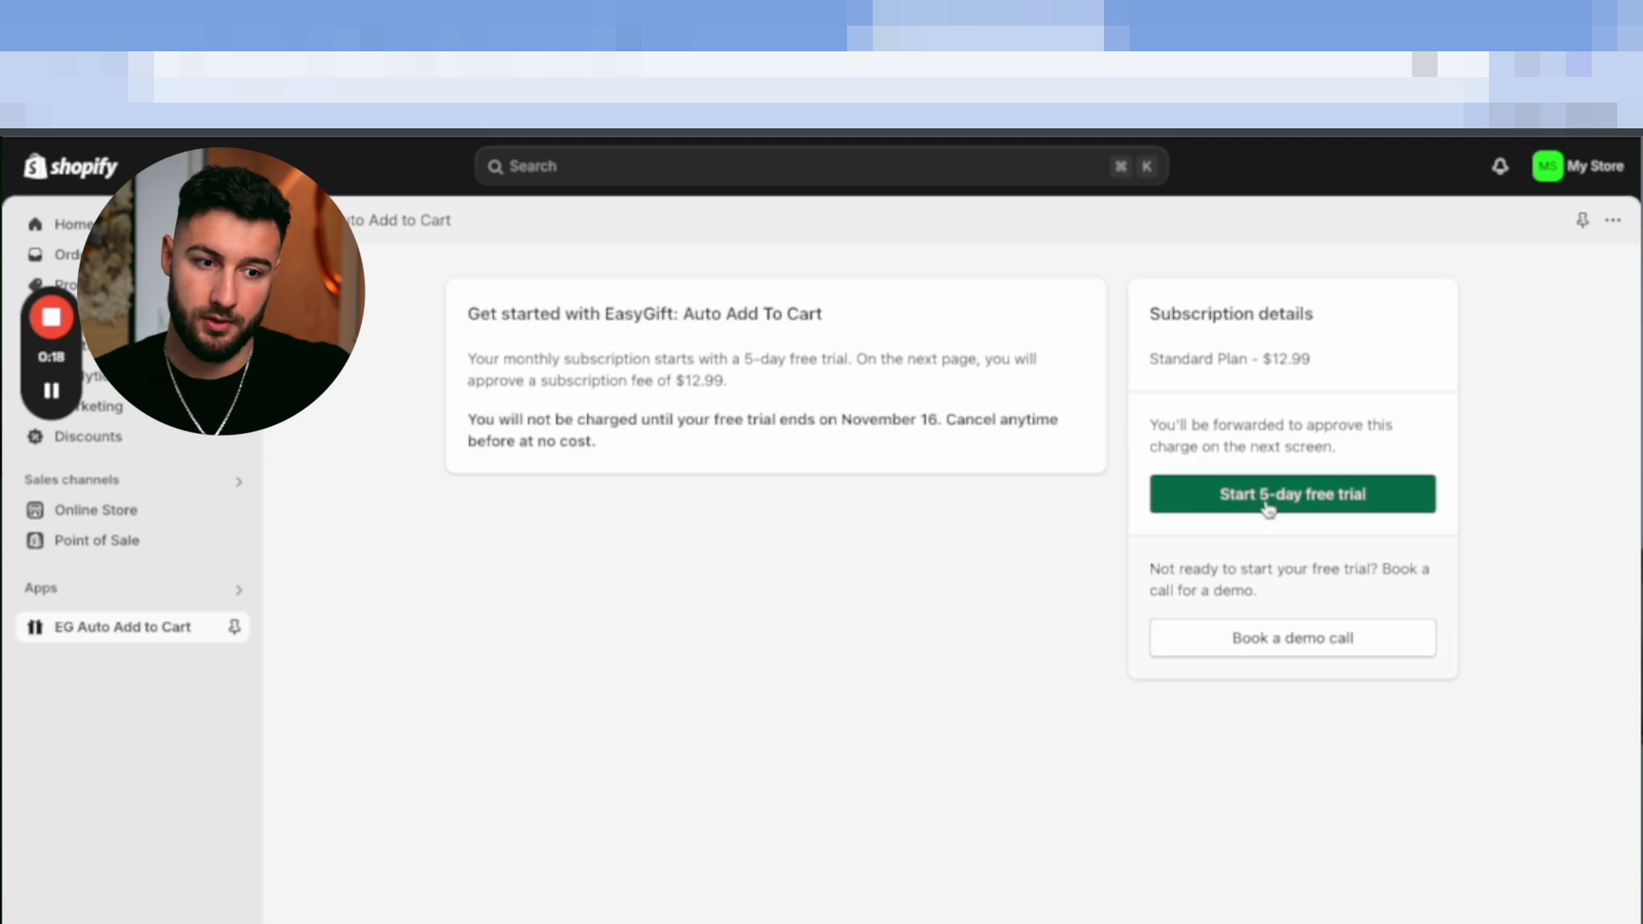
{"action": "left_click", "coordinate": [1266, 504]}
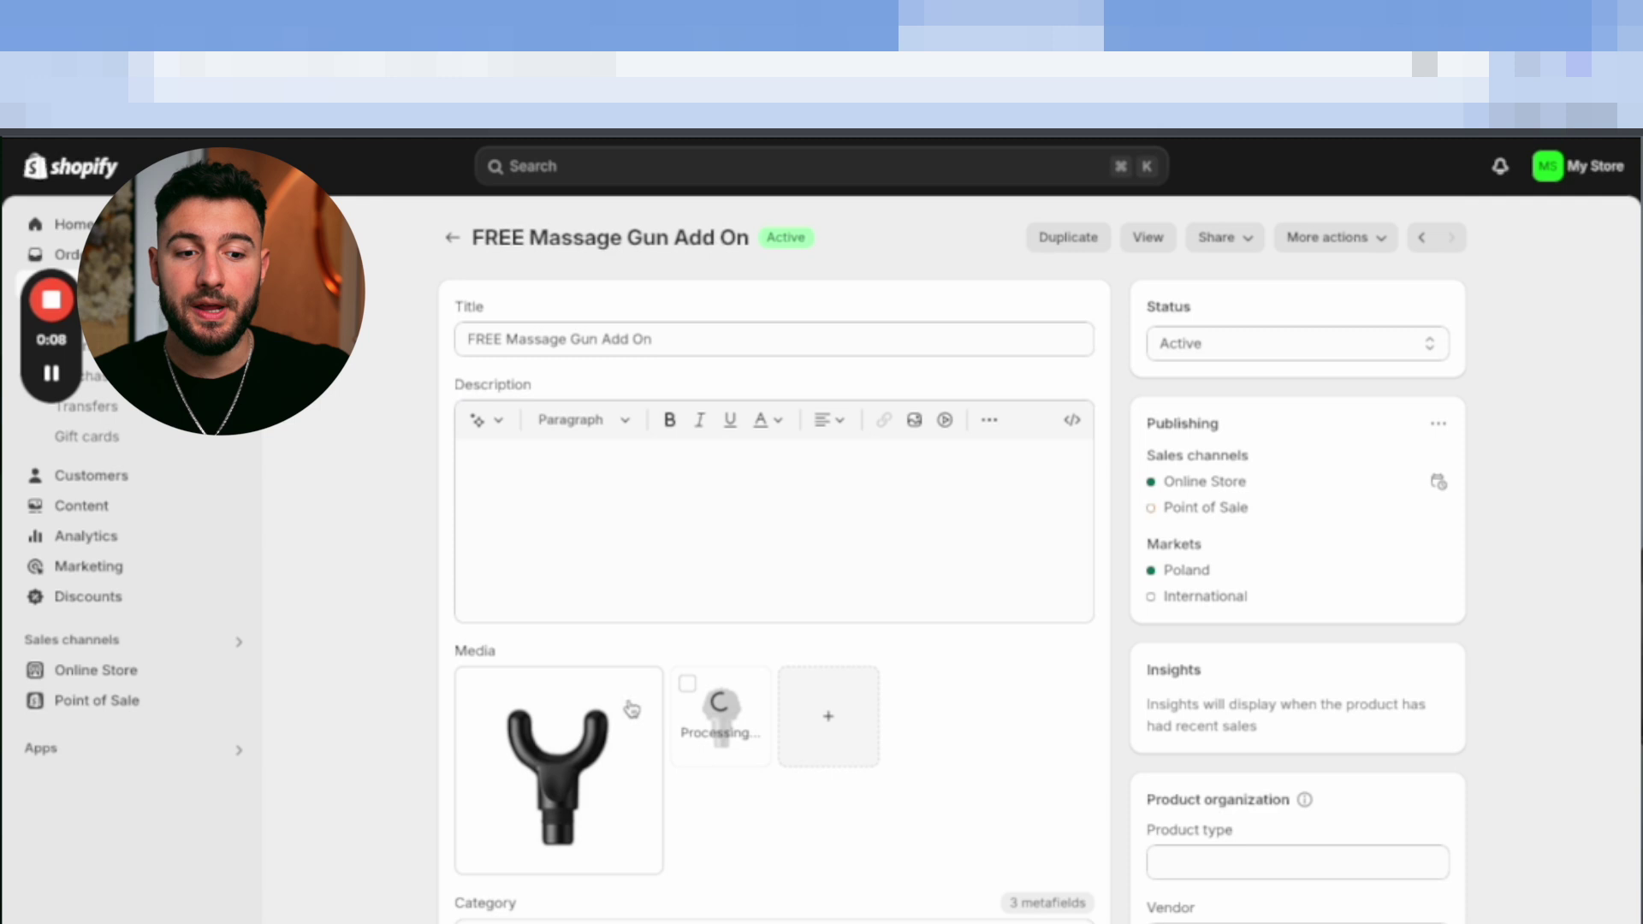
- Delete the first product image and duplicate FREE Massage Gun Add On without the '(Copy)' suffix
{"action": "left_click", "coordinate": [470, 682]}
{"action": "left_click", "coordinate": [1070, 652]}
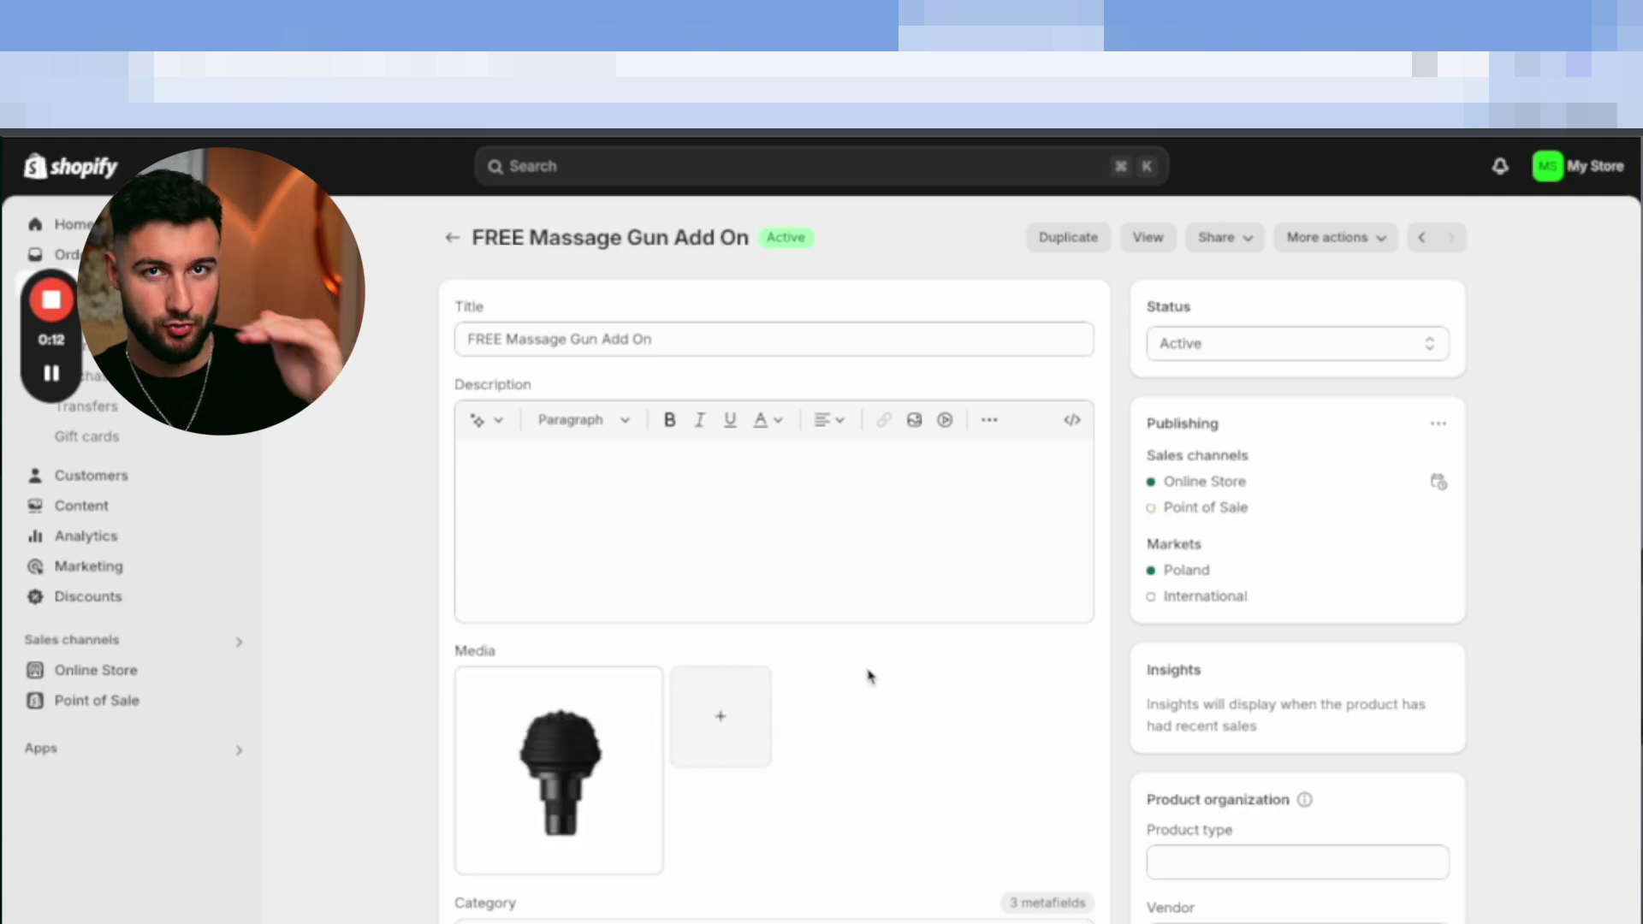
{"action": "left_click", "coordinate": [1074, 244]}
{"action": "left_click_drag", "start_coordinate": [700, 397], "coordinate": [856, 409]}
{"action": "key", "text": "BackSpace"}
{"action": "left_click", "coordinate": [1053, 836]}
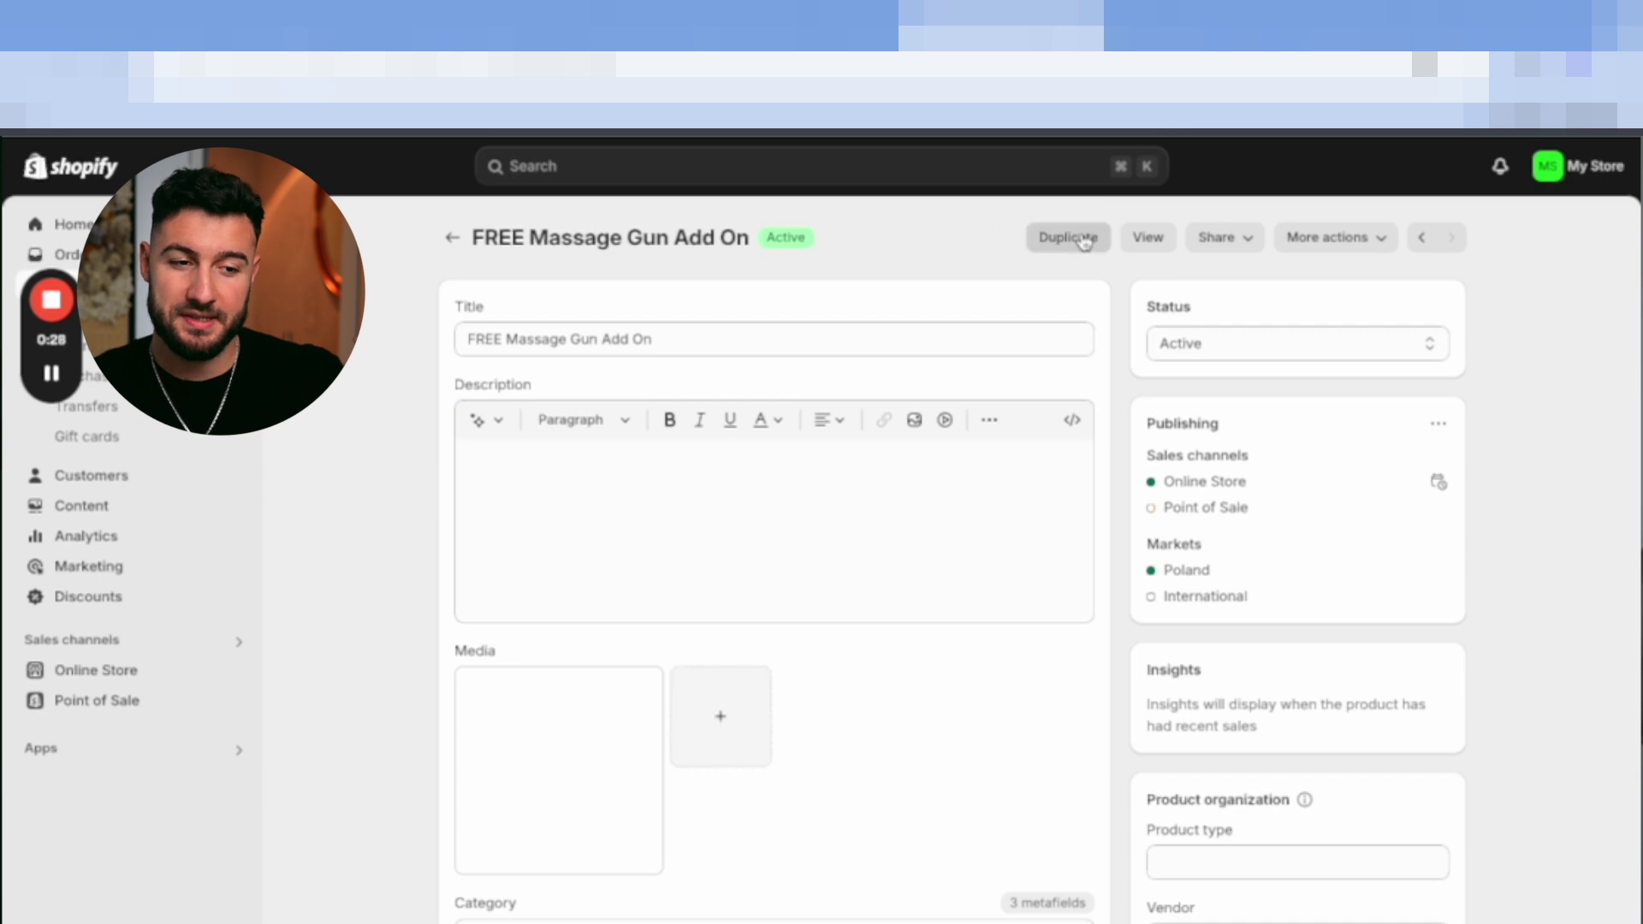
- Create a second add-on copy without '(Copy)' in its title and add a media image
{"action": "left_click", "coordinate": [1070, 239]}
{"action": "left_click", "coordinate": [514, 749]}
{"action": "left_click_drag", "start_coordinate": [703, 411], "coordinate": [1032, 407]}
{"action": "key", "text": "BackSpace"}
{"action": "left_click", "coordinate": [1071, 836]}
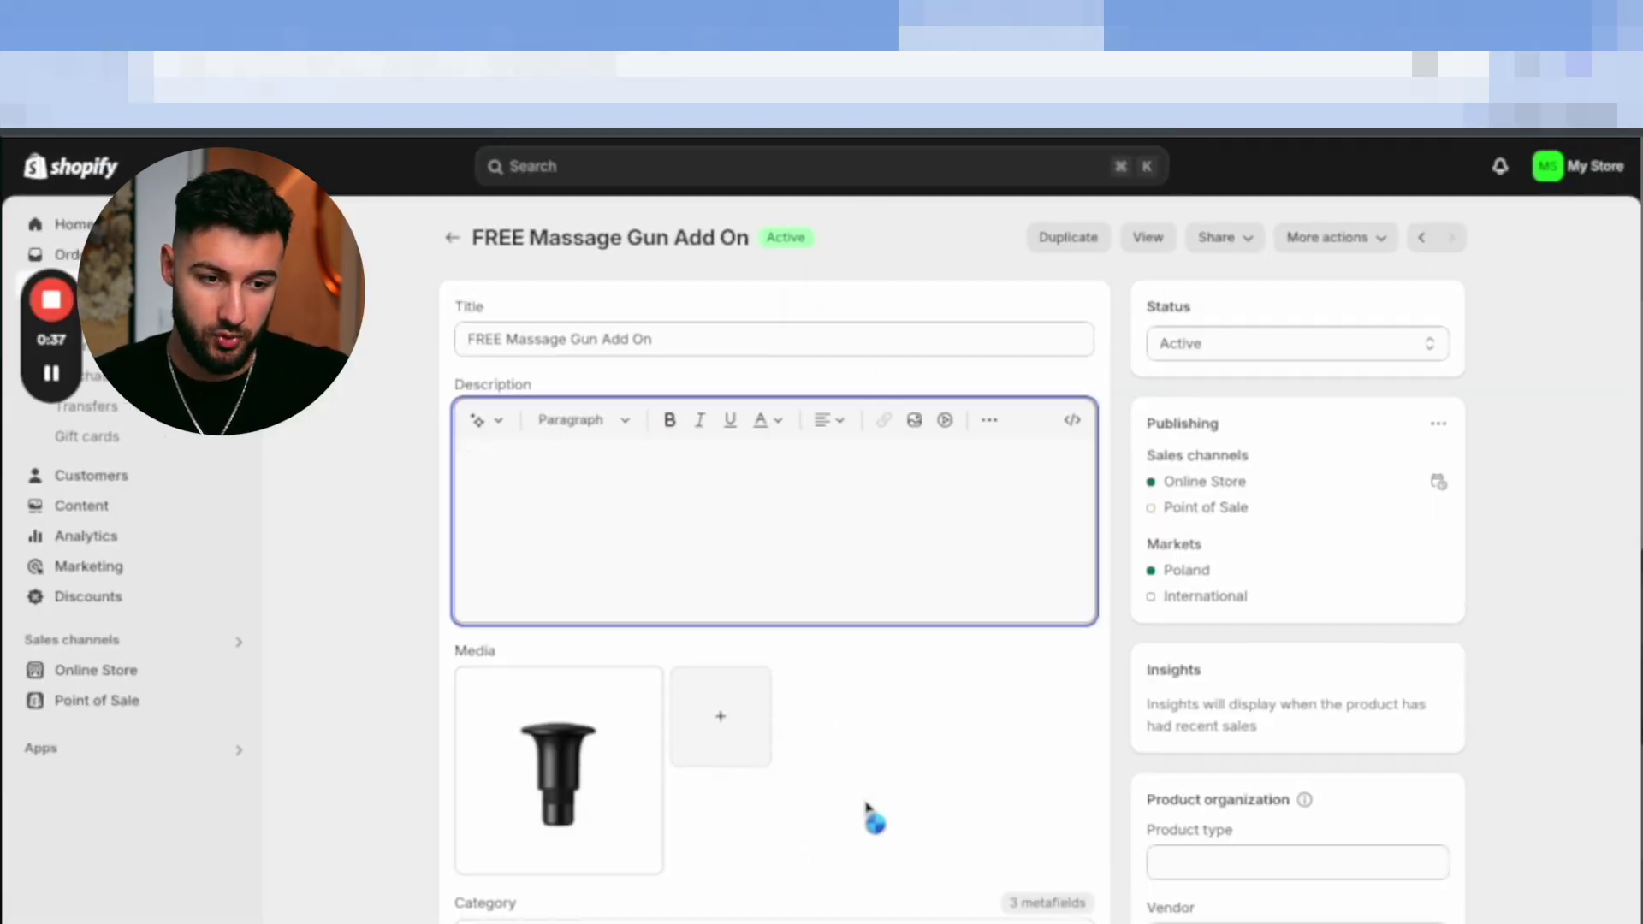
{"action": "left_click_drag", "start_coordinate": [866, 807], "coordinate": [865, 805]}
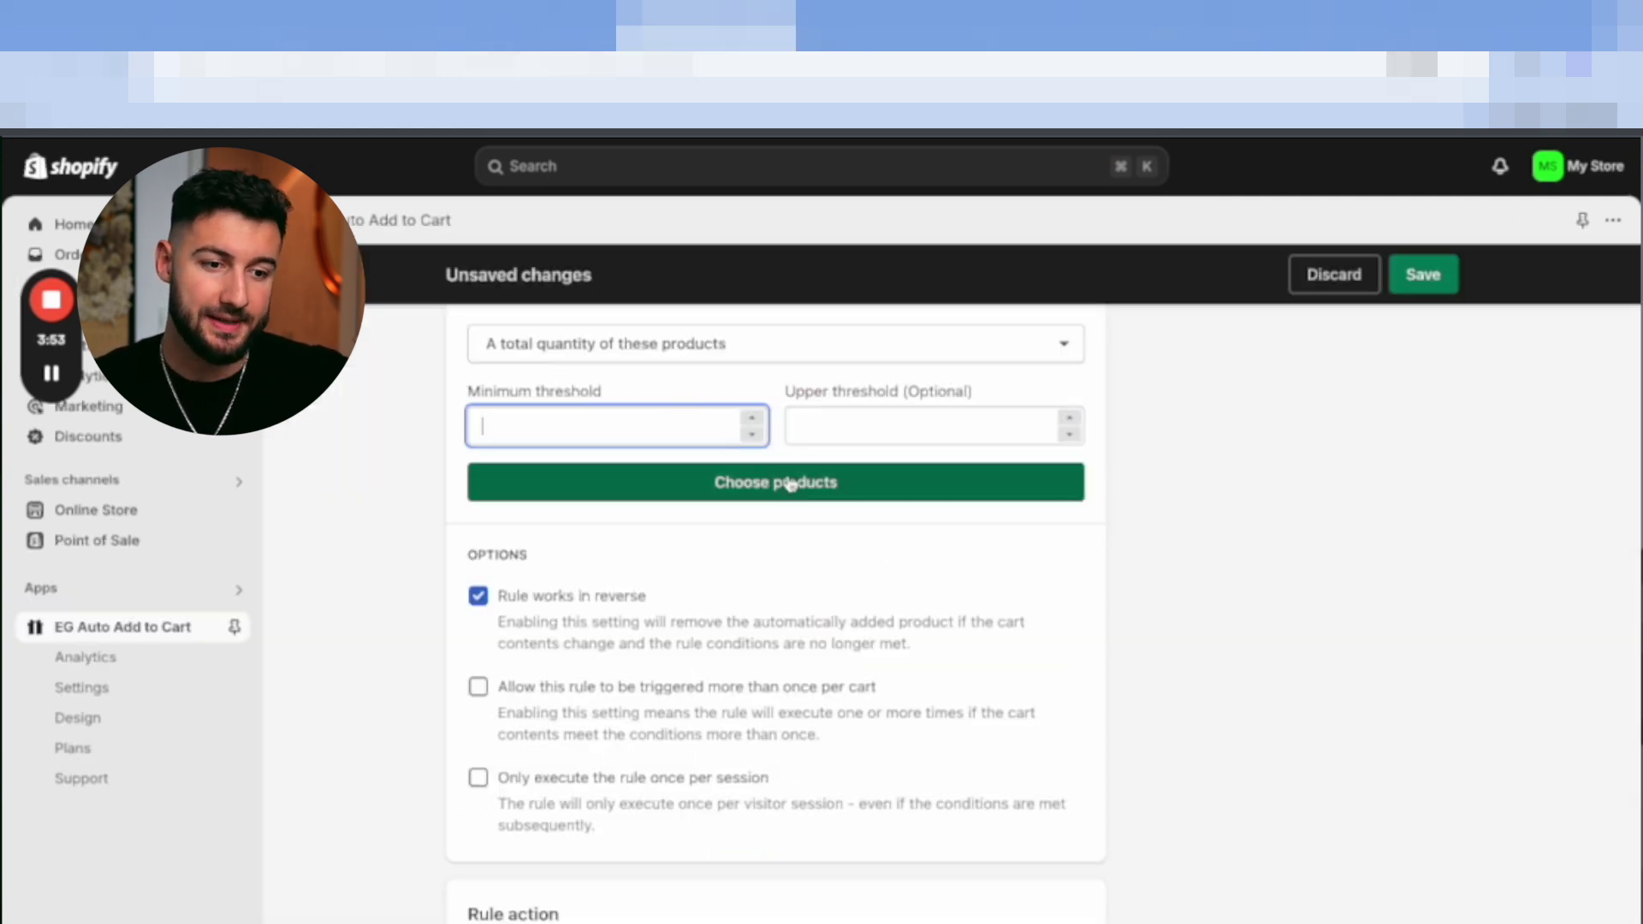
- Set QuietForce Muscle Relief Gun and The Massage Gun 2.0 as the gift rule's trigger products
{"action": "left_click", "coordinate": [843, 492]}
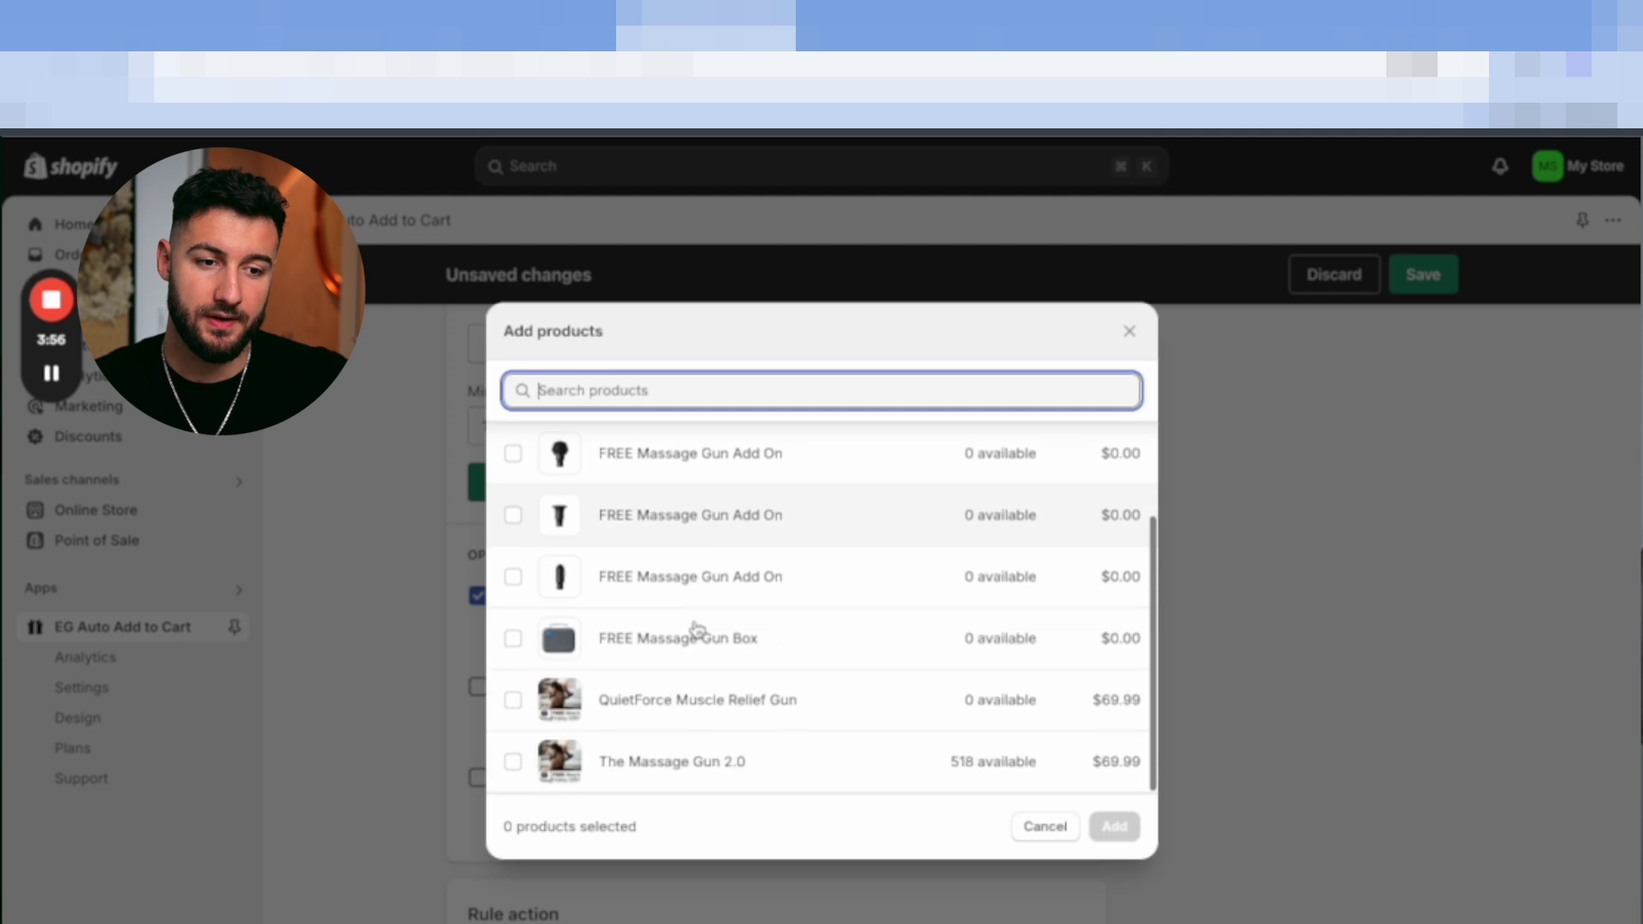
{"action": "left_click", "coordinate": [676, 703]}
{"action": "left_click", "coordinate": [666, 764]}
{"action": "left_click", "coordinate": [1113, 826]}
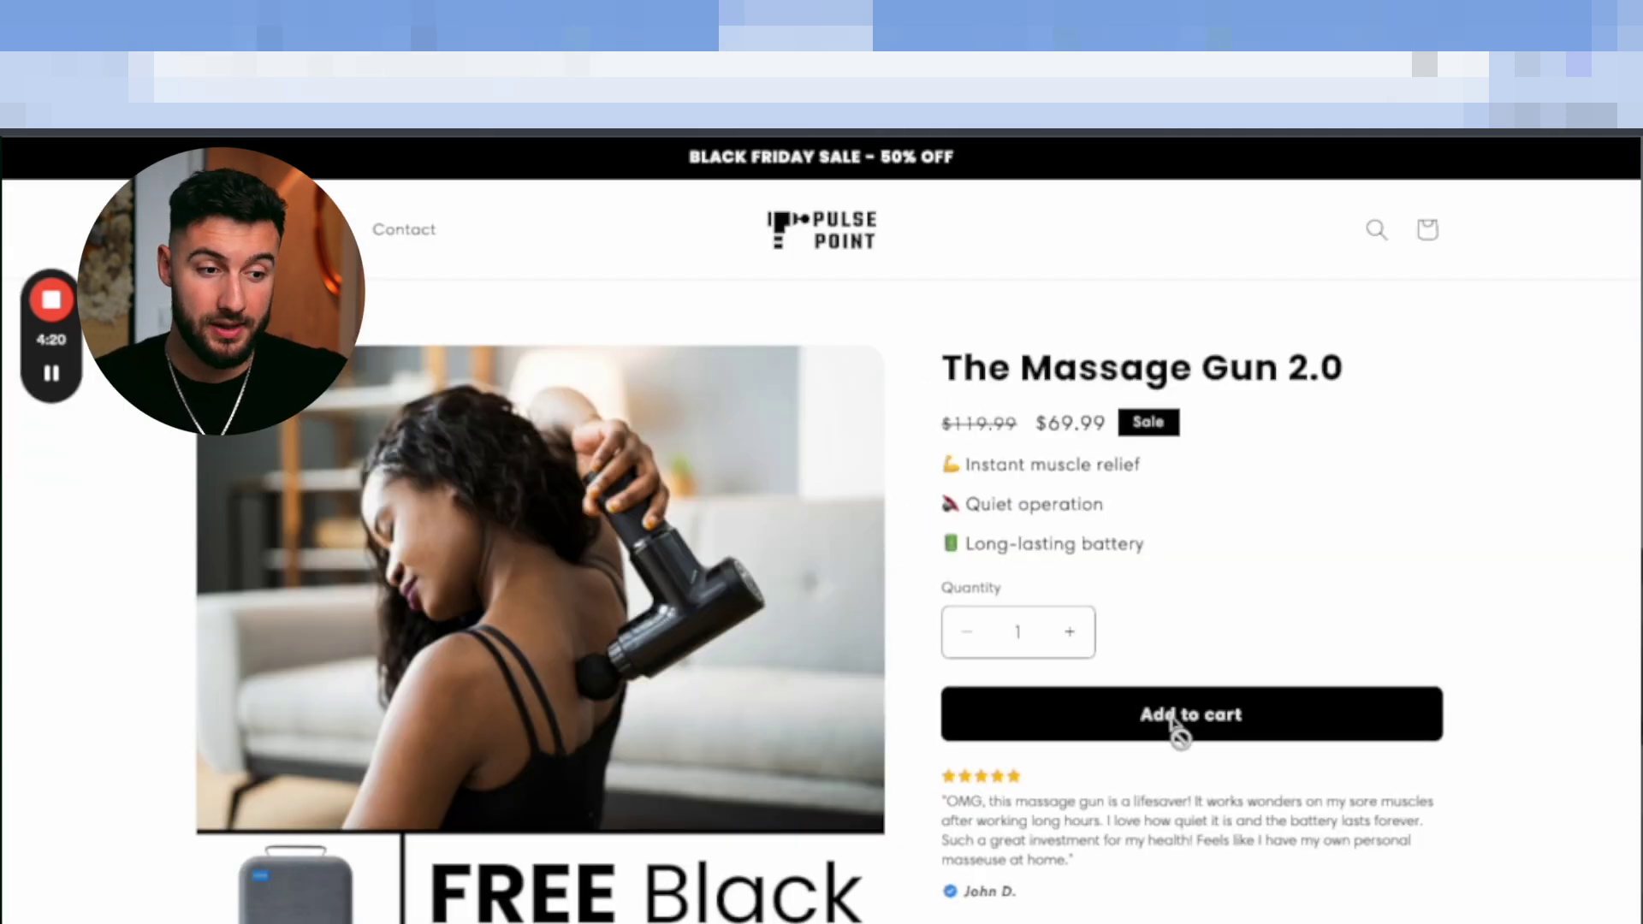
{"action": "left_click", "coordinate": [1176, 725]}
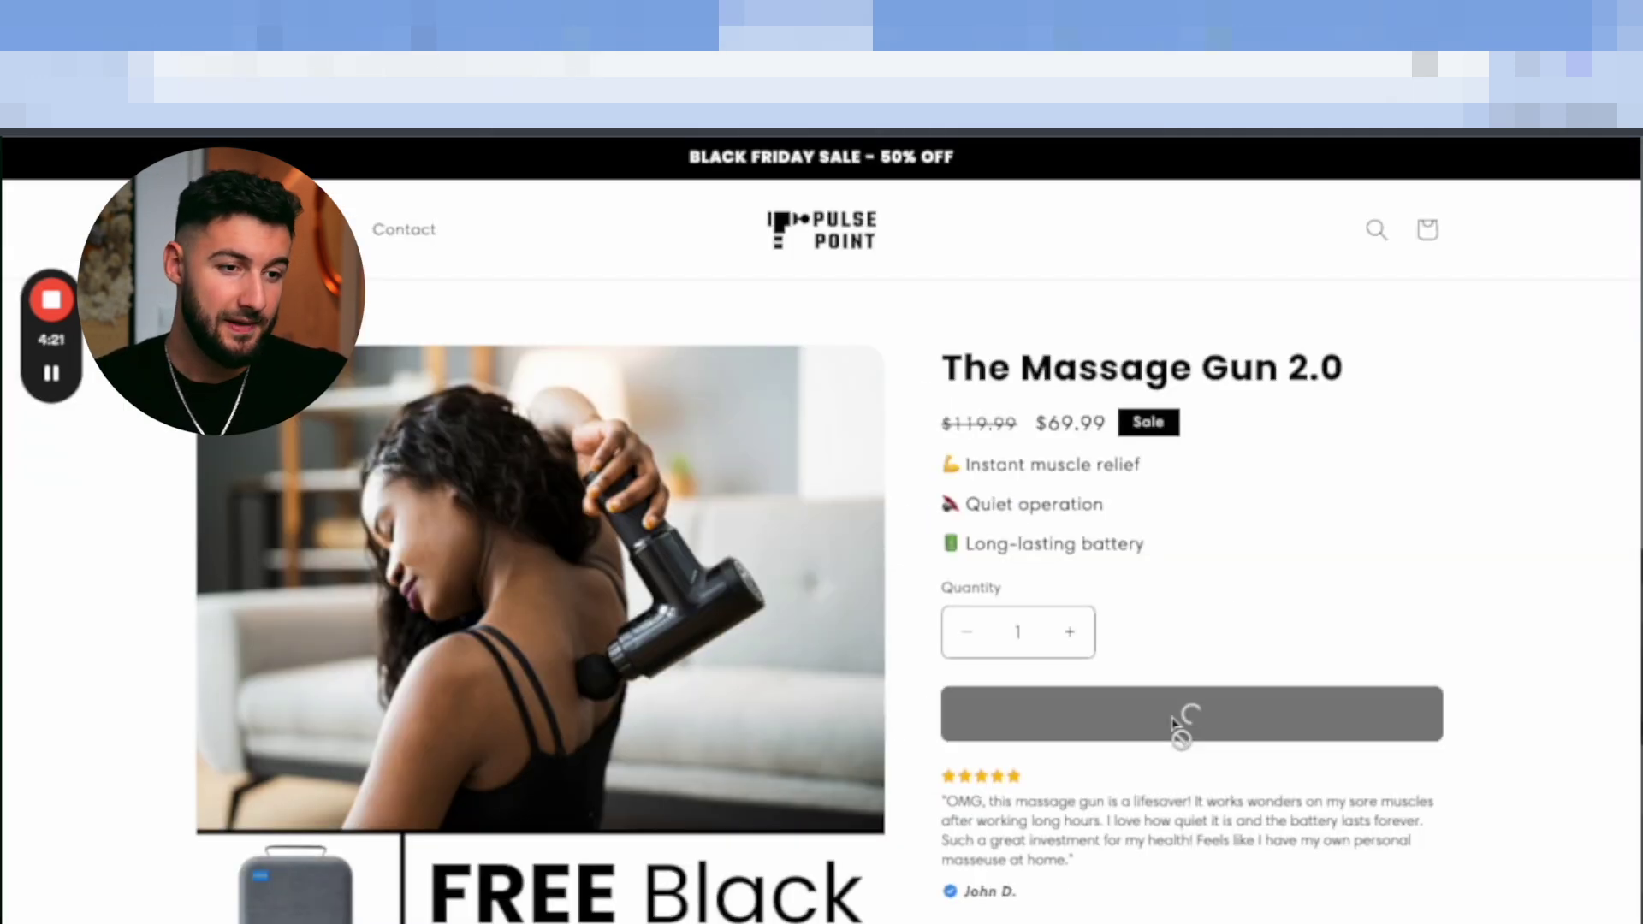
- Check the cart for the auto-added $0.00 free gifts and dismiss the discount email popup
{"action": "scroll", "coordinate": [1264, 762], "scroll_direction": "down", "scroll_amount": 1}
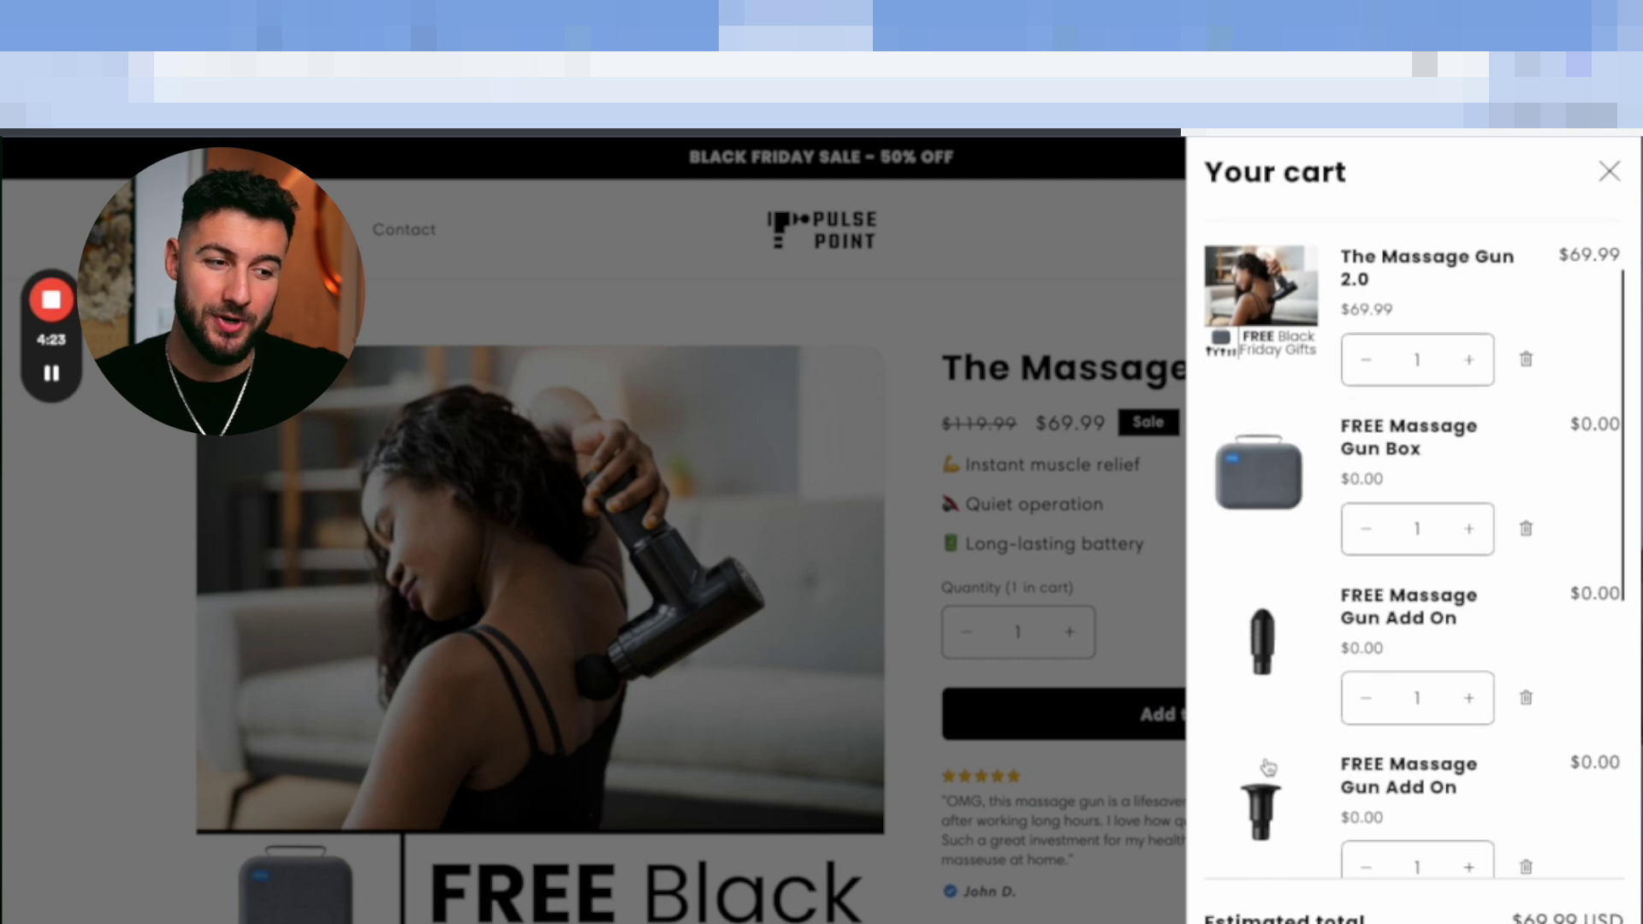
{"action": "scroll", "coordinate": [1268, 767], "scroll_direction": "down", "scroll_amount": 4}
{"action": "scroll", "coordinate": [1251, 716], "scroll_direction": "up", "scroll_amount": 4}
{"action": "scroll", "coordinate": [1251, 715], "scroll_direction": "down", "scroll_amount": 5}
{"action": "scroll", "coordinate": [1251, 716], "scroll_direction": "up", "scroll_amount": 5}
{"action": "scroll", "coordinate": [1251, 715], "scroll_direction": "down", "scroll_amount": 5}
{"action": "scroll", "coordinate": [1250, 715], "scroll_direction": "up", "scroll_amount": 5}
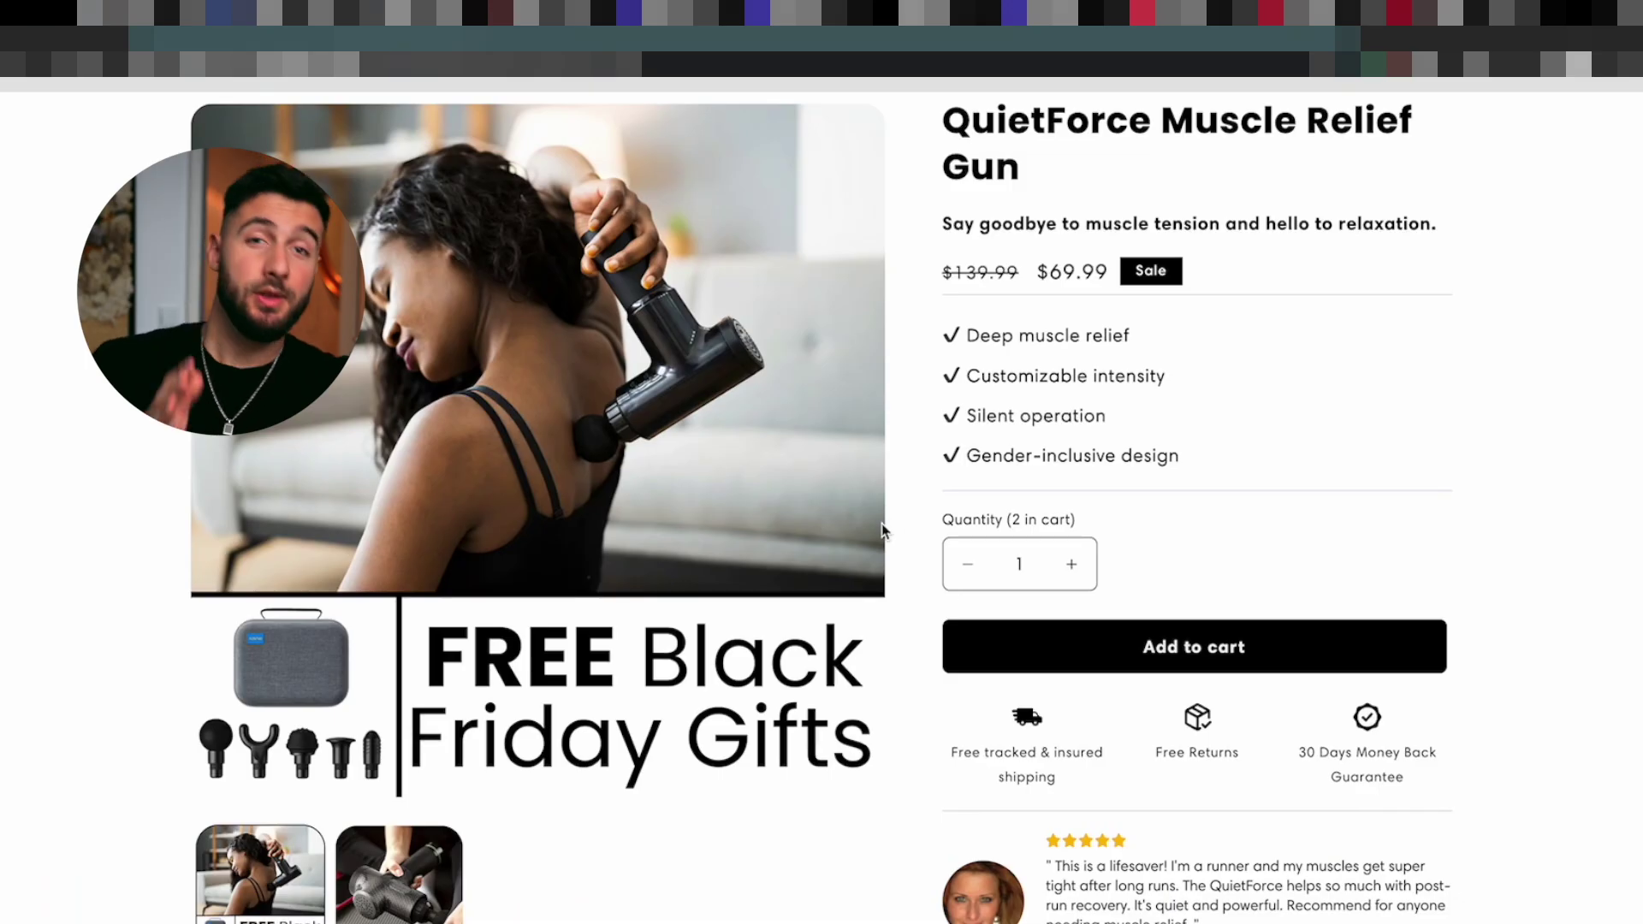
{"action": "scroll", "coordinate": [883, 529], "scroll_direction": "down", "scroll_amount": 20}
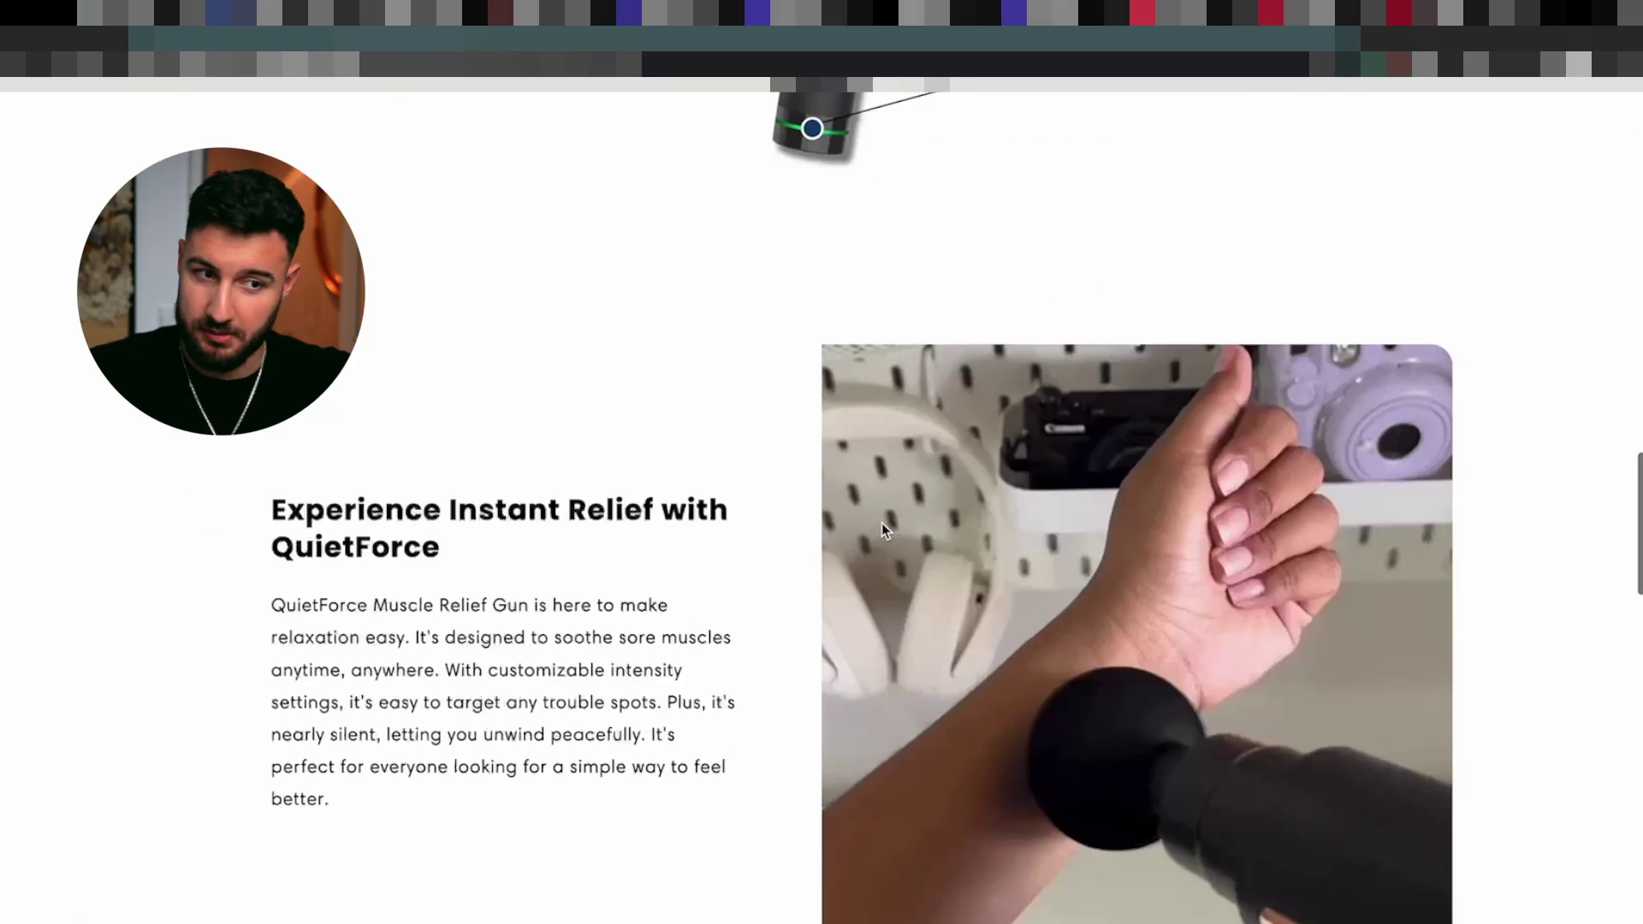
{"action": "scroll", "coordinate": [883, 529], "scroll_direction": "down", "scroll_amount": 10}
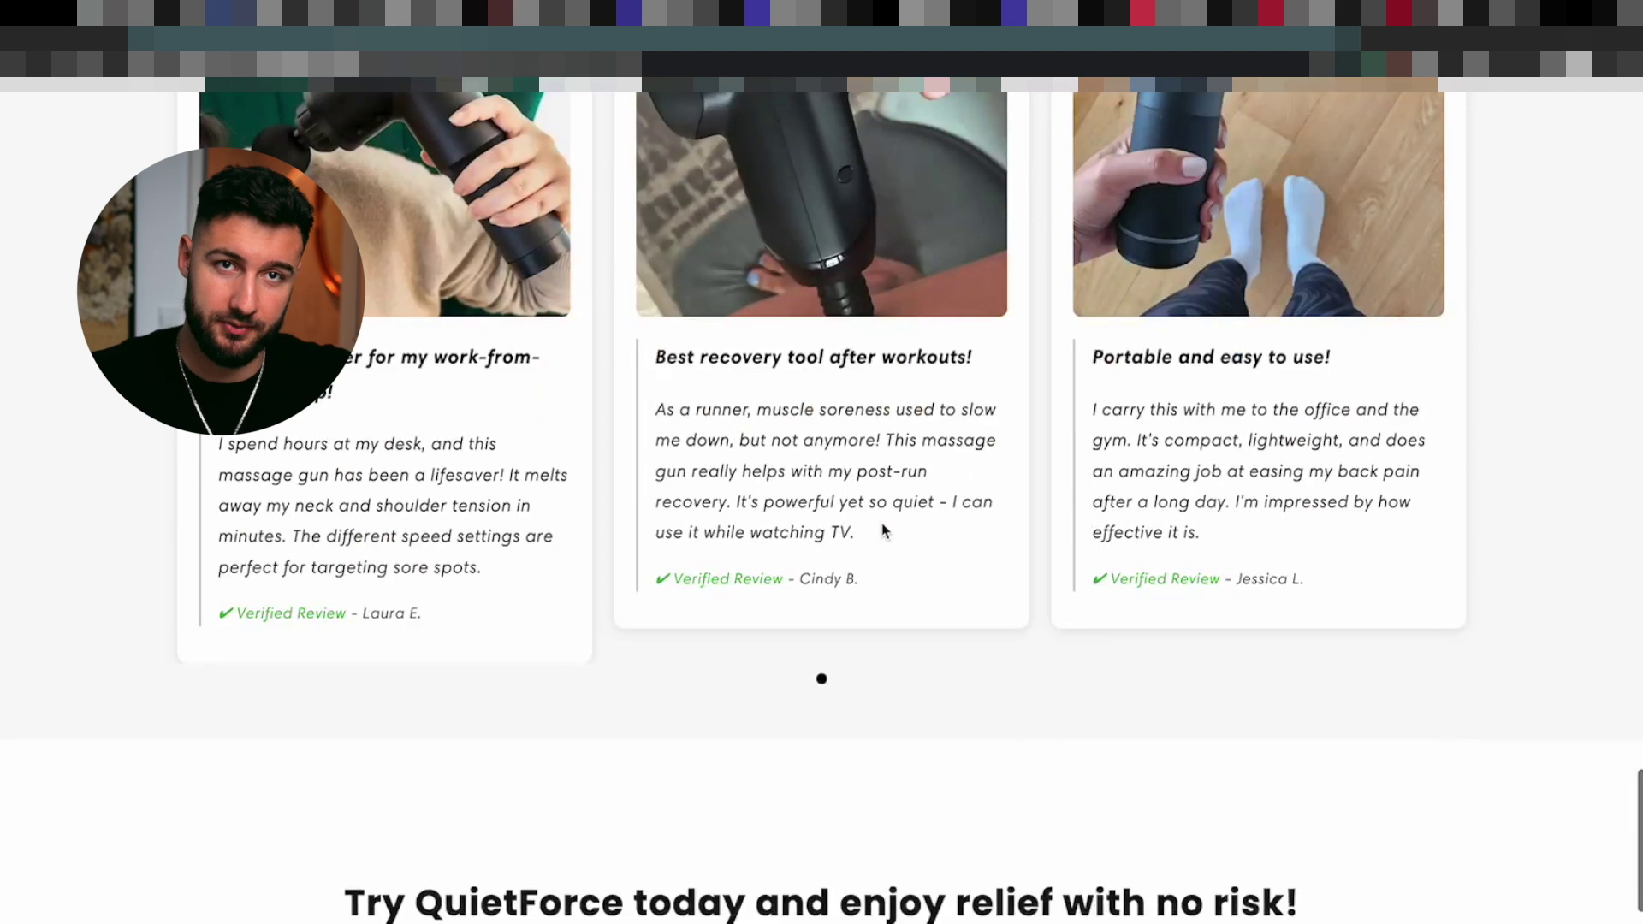
{"action": "scroll", "coordinate": [883, 529], "scroll_direction": "up", "scroll_amount": 20}
{"action": "scroll", "coordinate": [883, 528], "scroll_direction": "down", "scroll_amount": 1}
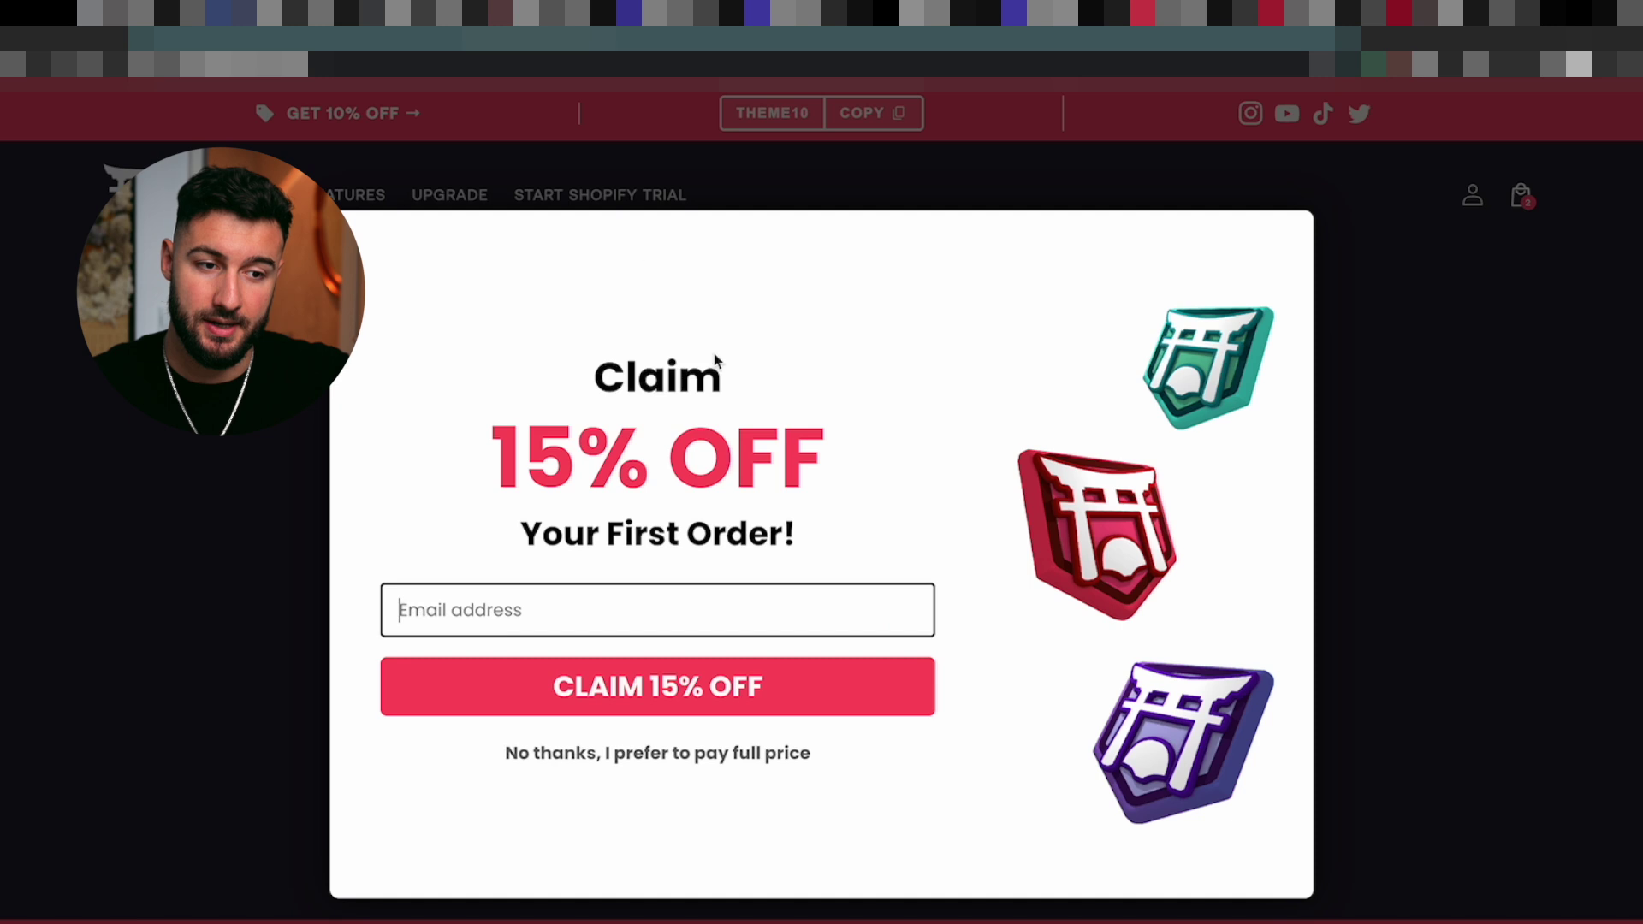
{"action": "key", "text": "Escape"}
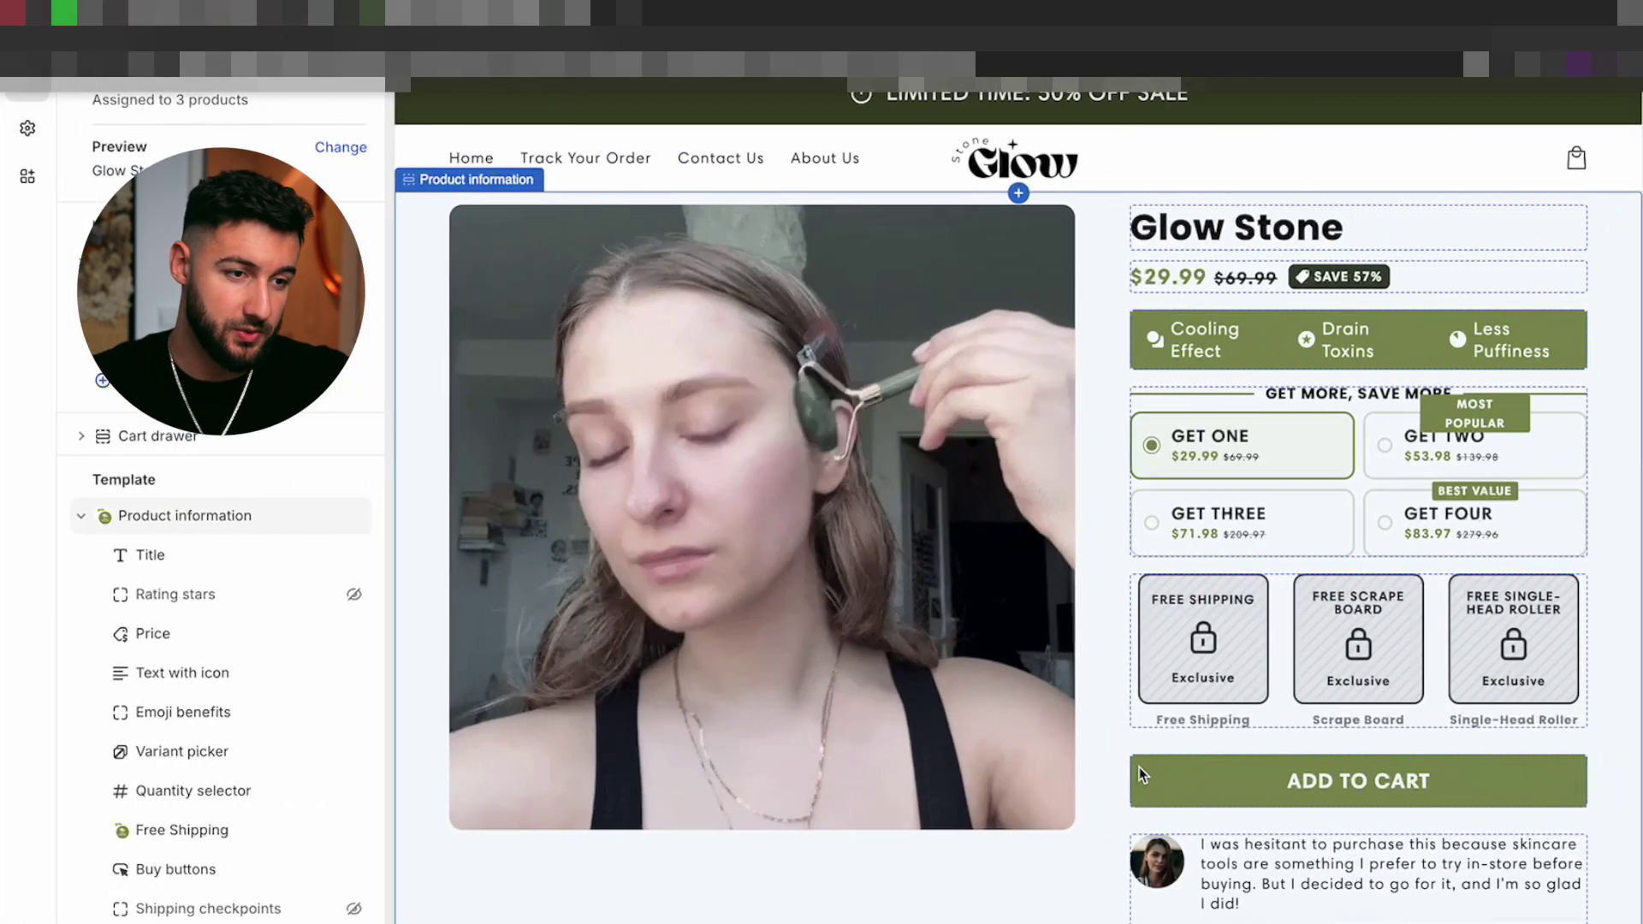
{"action": "scroll", "coordinate": [1138, 770], "scroll_direction": "down", "scroll_amount": 10}
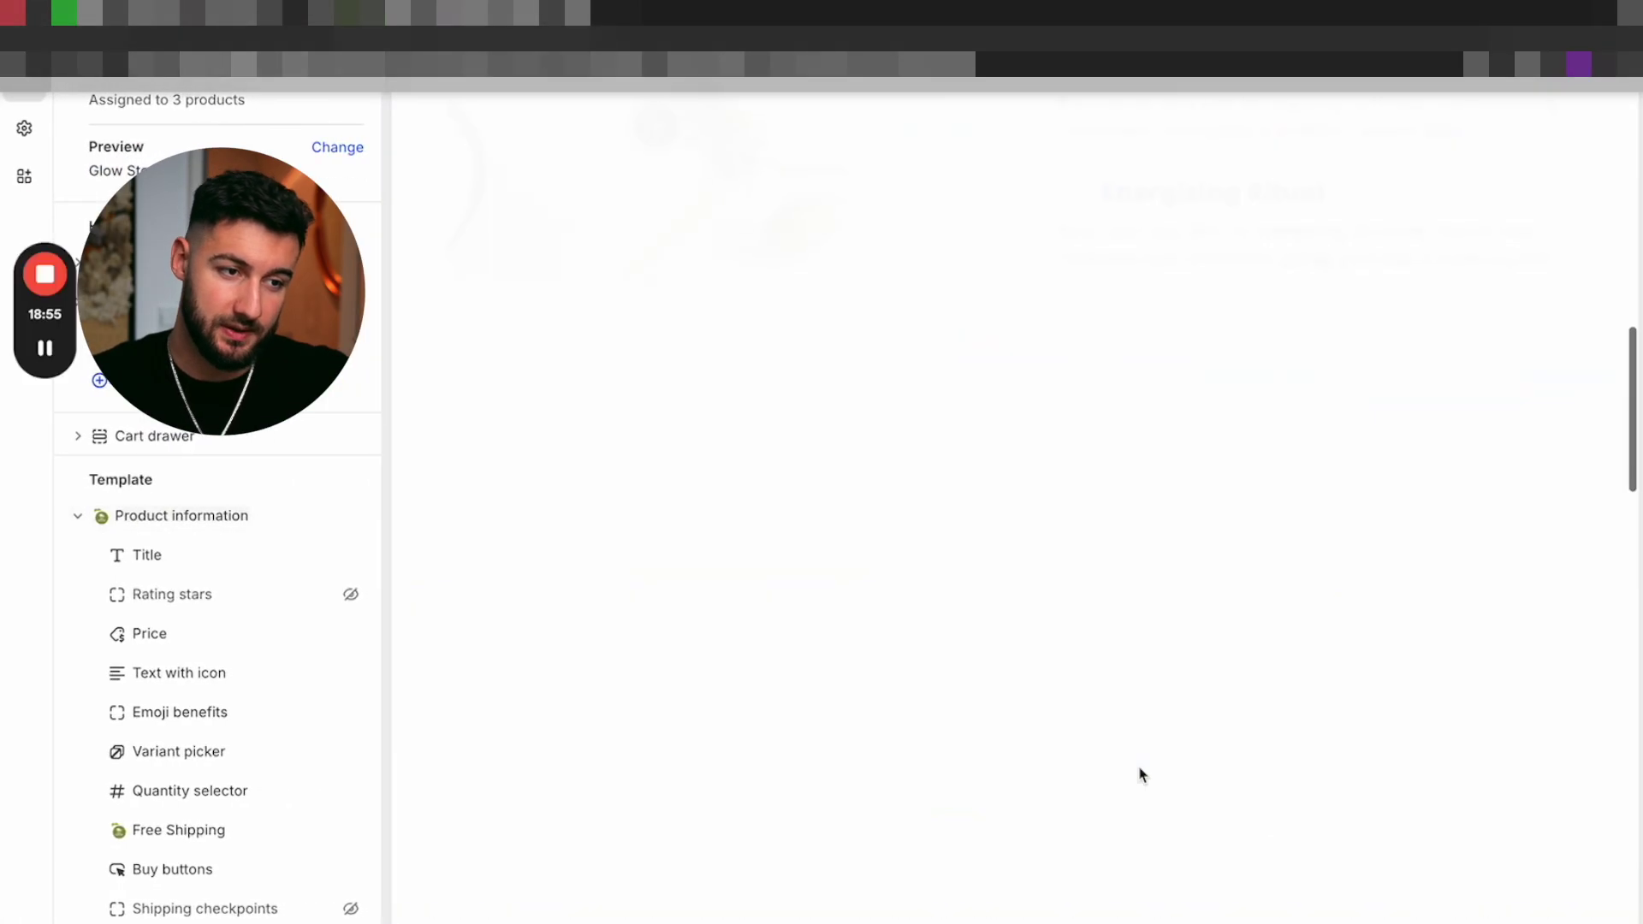
{"action": "scroll", "coordinate": [1138, 775], "scroll_direction": "up", "scroll_amount": 15}
{"action": "scroll", "coordinate": [1010, 712], "scroll_direction": "down", "scroll_amount": 4}
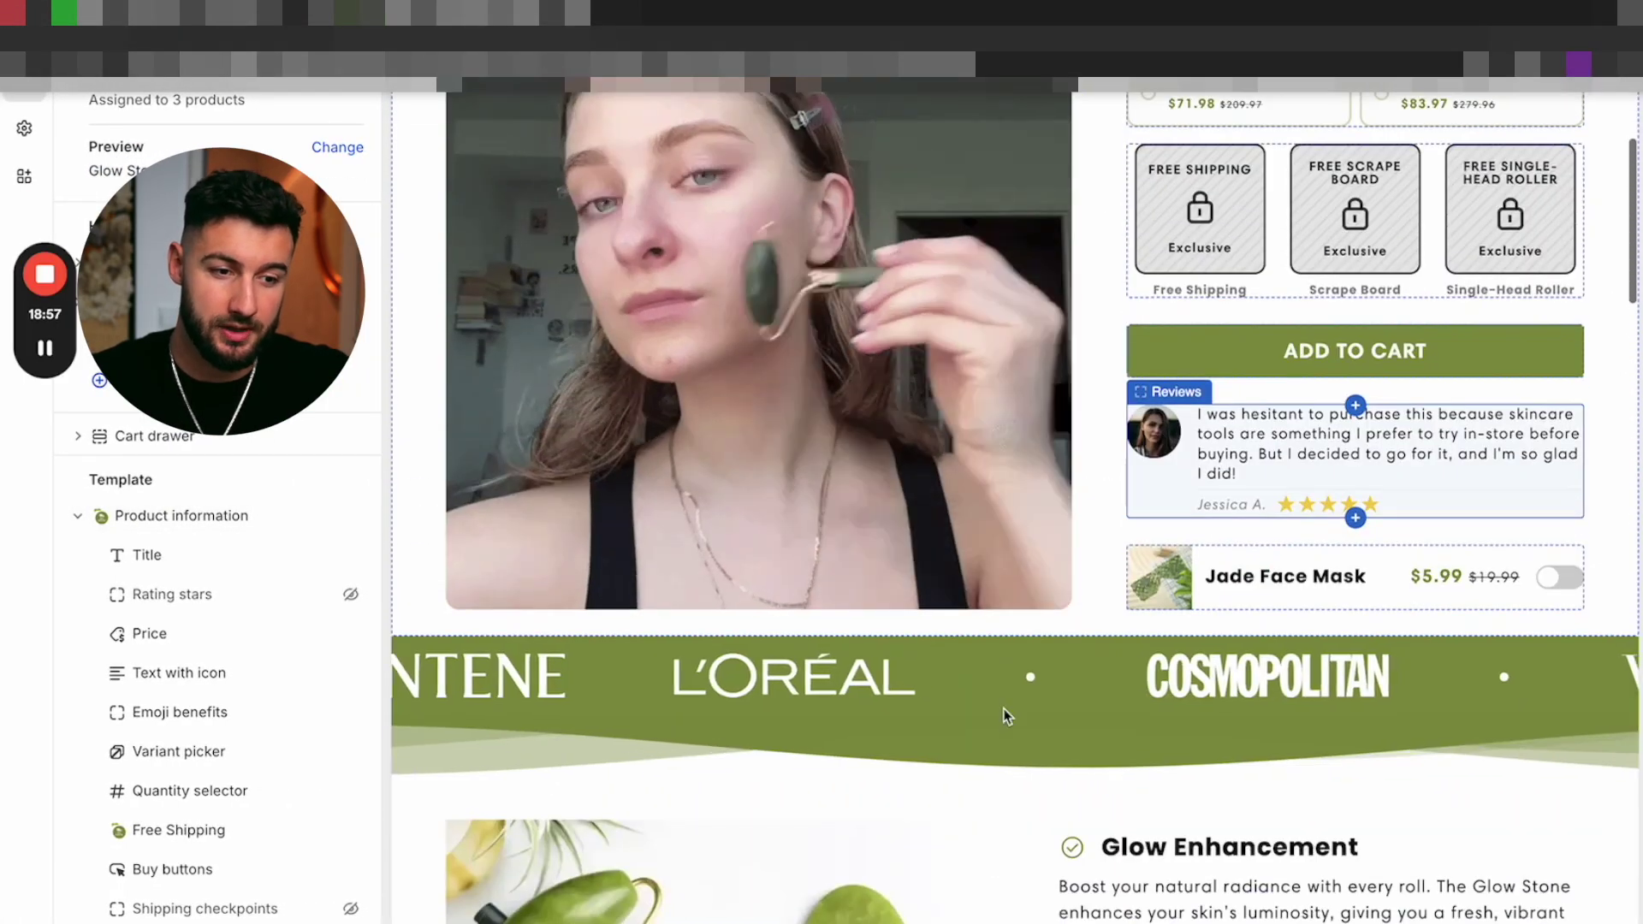
{"action": "scroll", "coordinate": [1200, 741], "scroll_direction": "up", "scroll_amount": 5}
{"action": "scroll", "coordinate": [1310, 580], "scroll_direction": "down", "scroll_amount": 4}
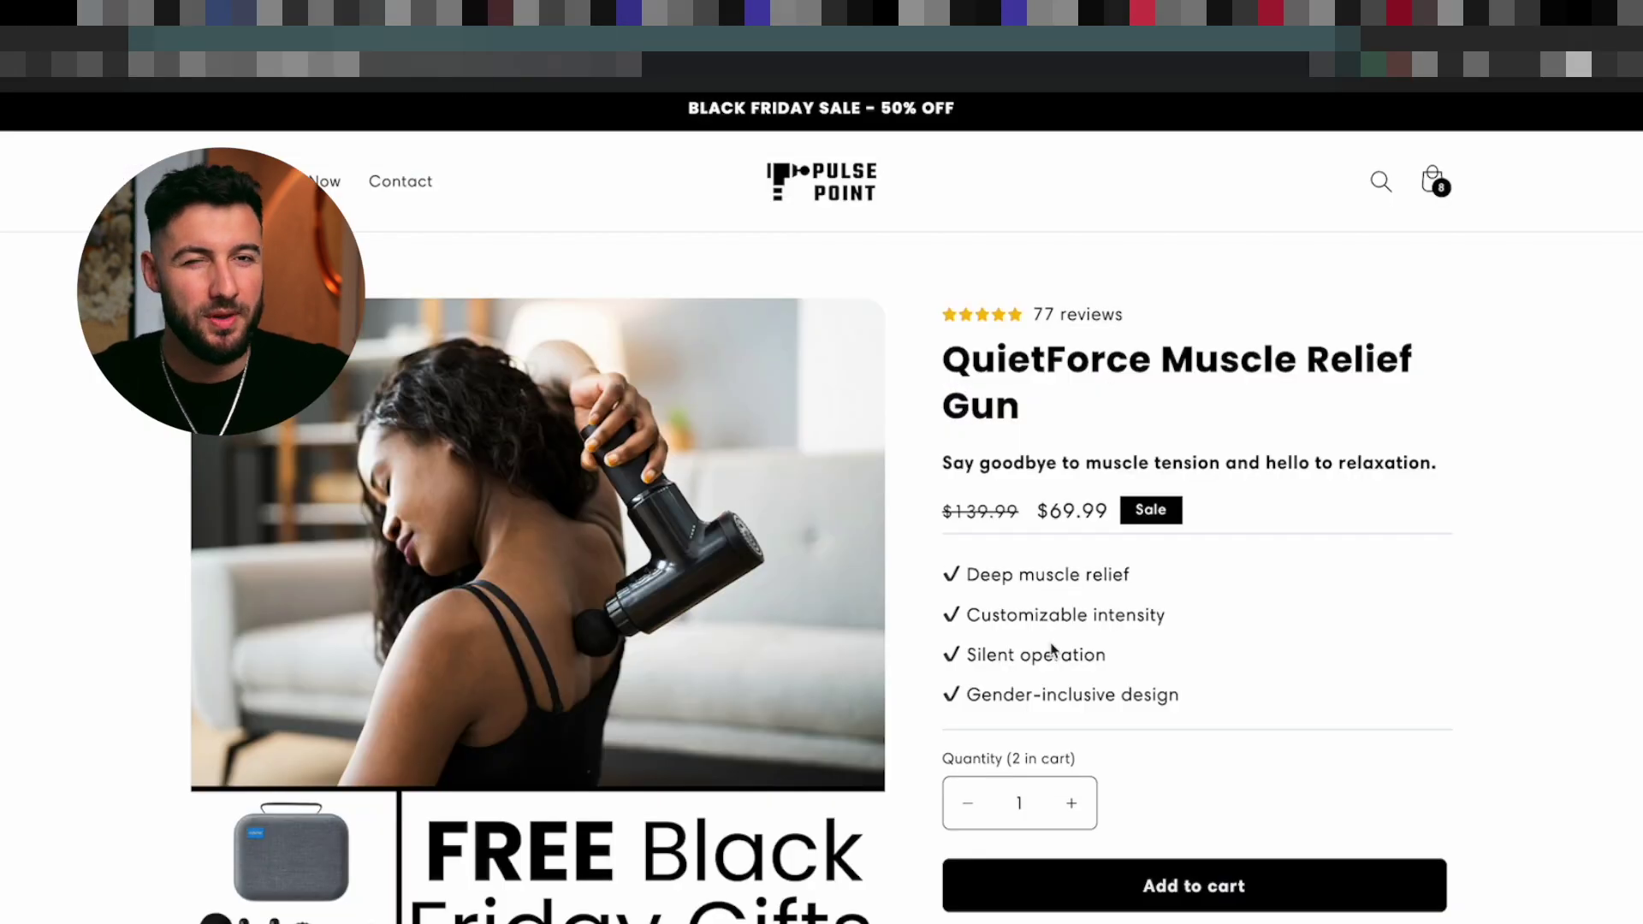
{"action": "scroll", "coordinate": [1053, 650], "scroll_direction": "down", "scroll_amount": 8}
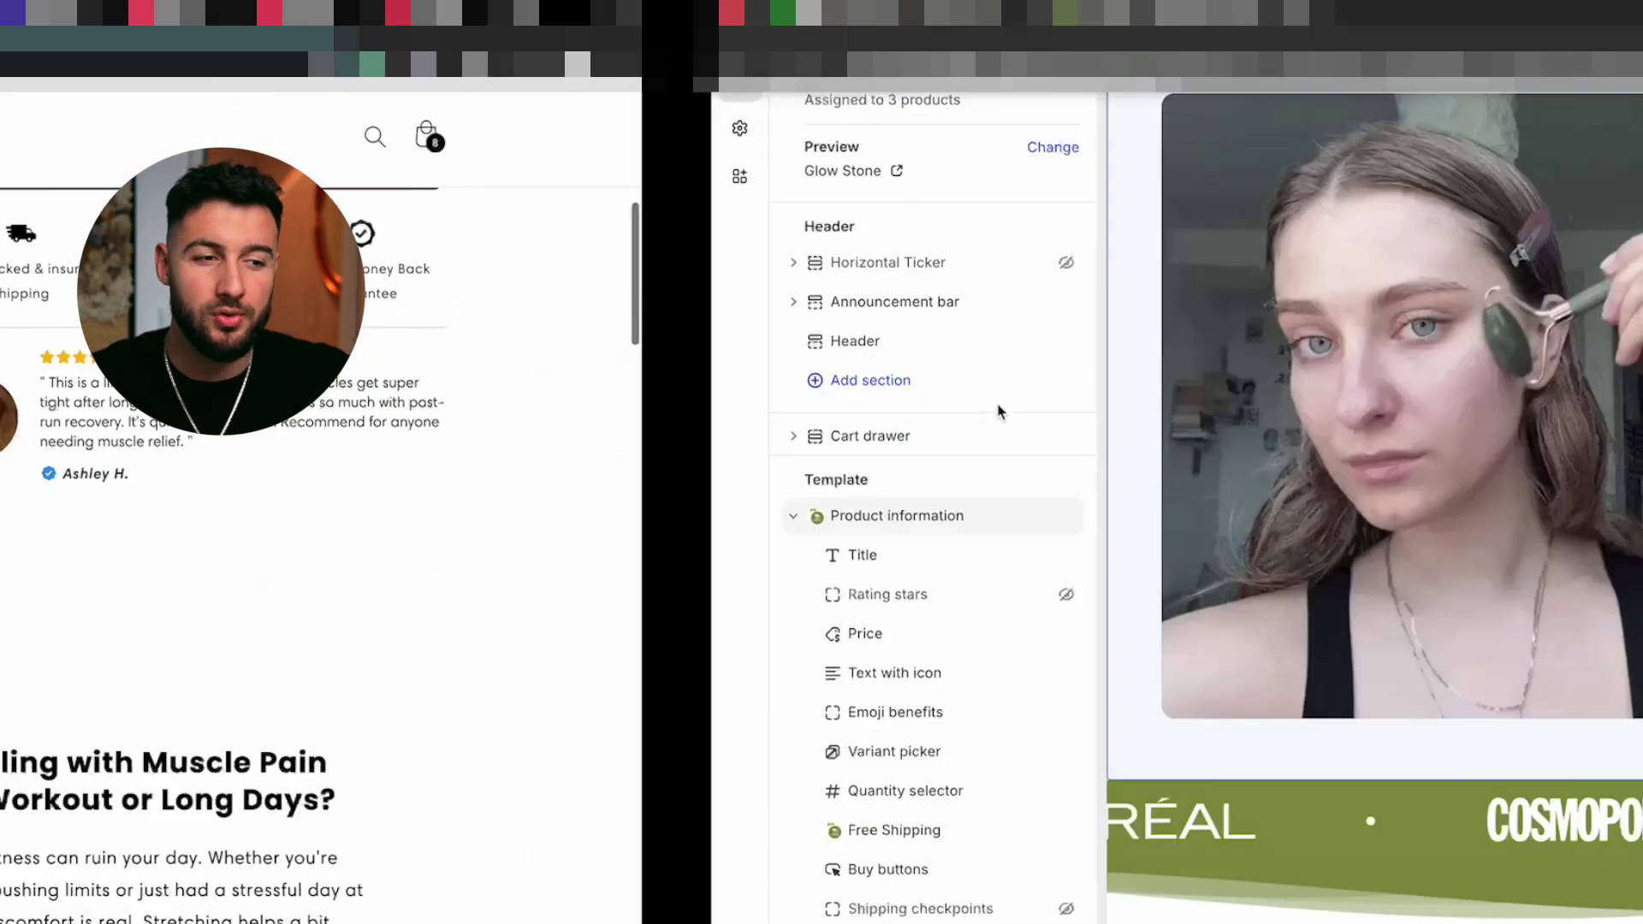
{"action": "scroll", "coordinate": [1163, 851], "scroll_direction": "down", "scroll_amount": 4}
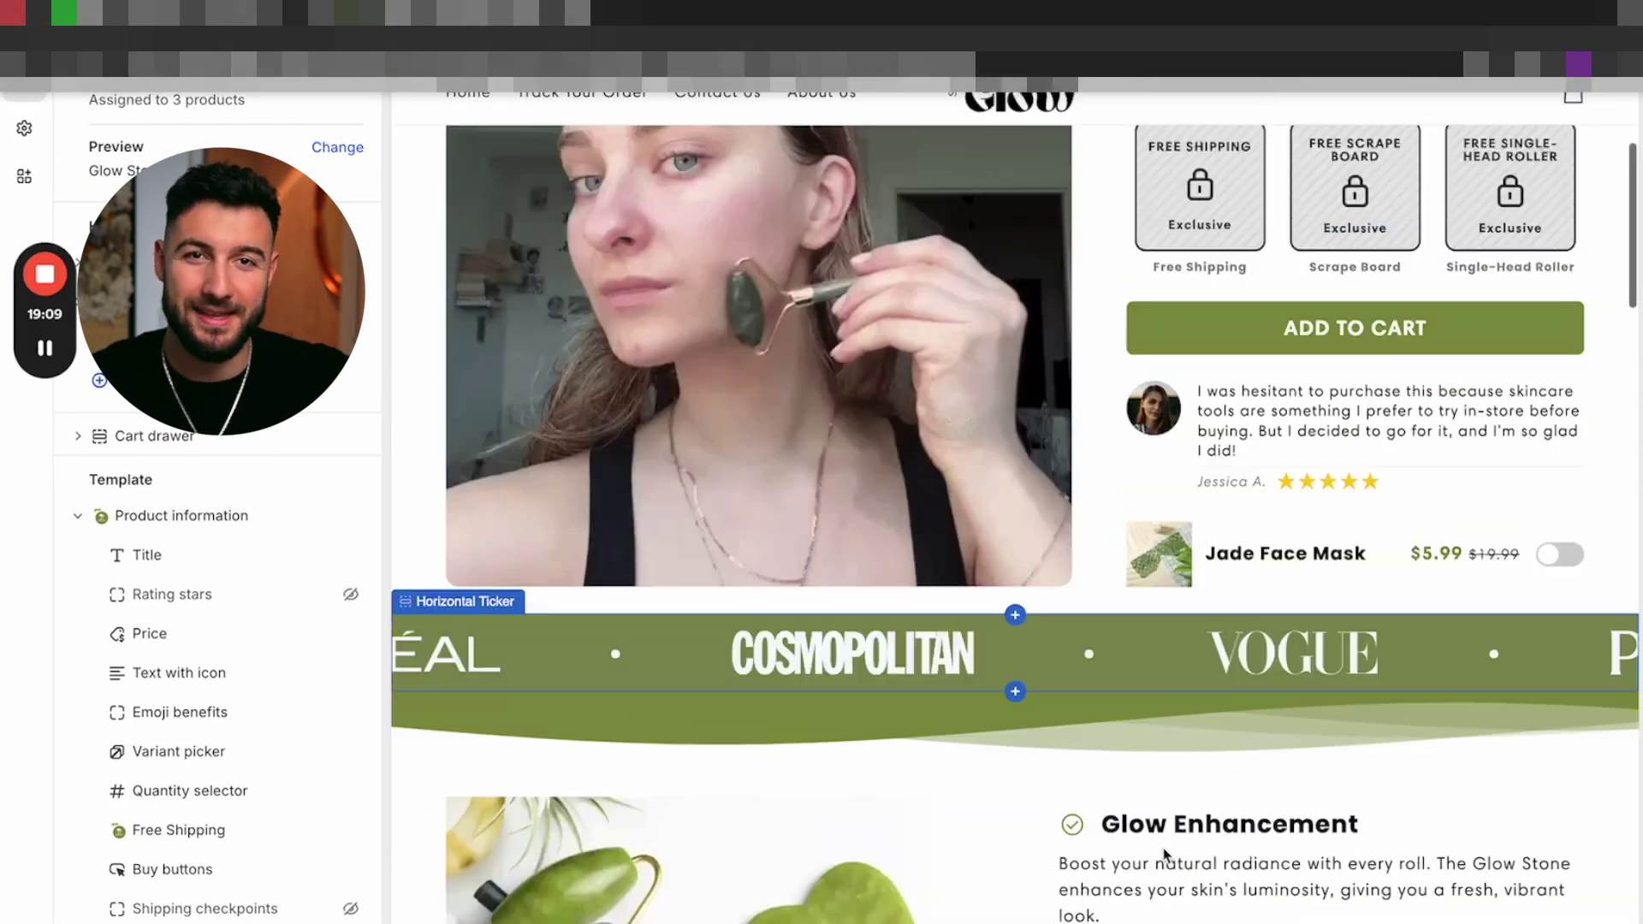
{"action": "scroll", "coordinate": [1162, 851], "scroll_direction": "down", "scroll_amount": 3}
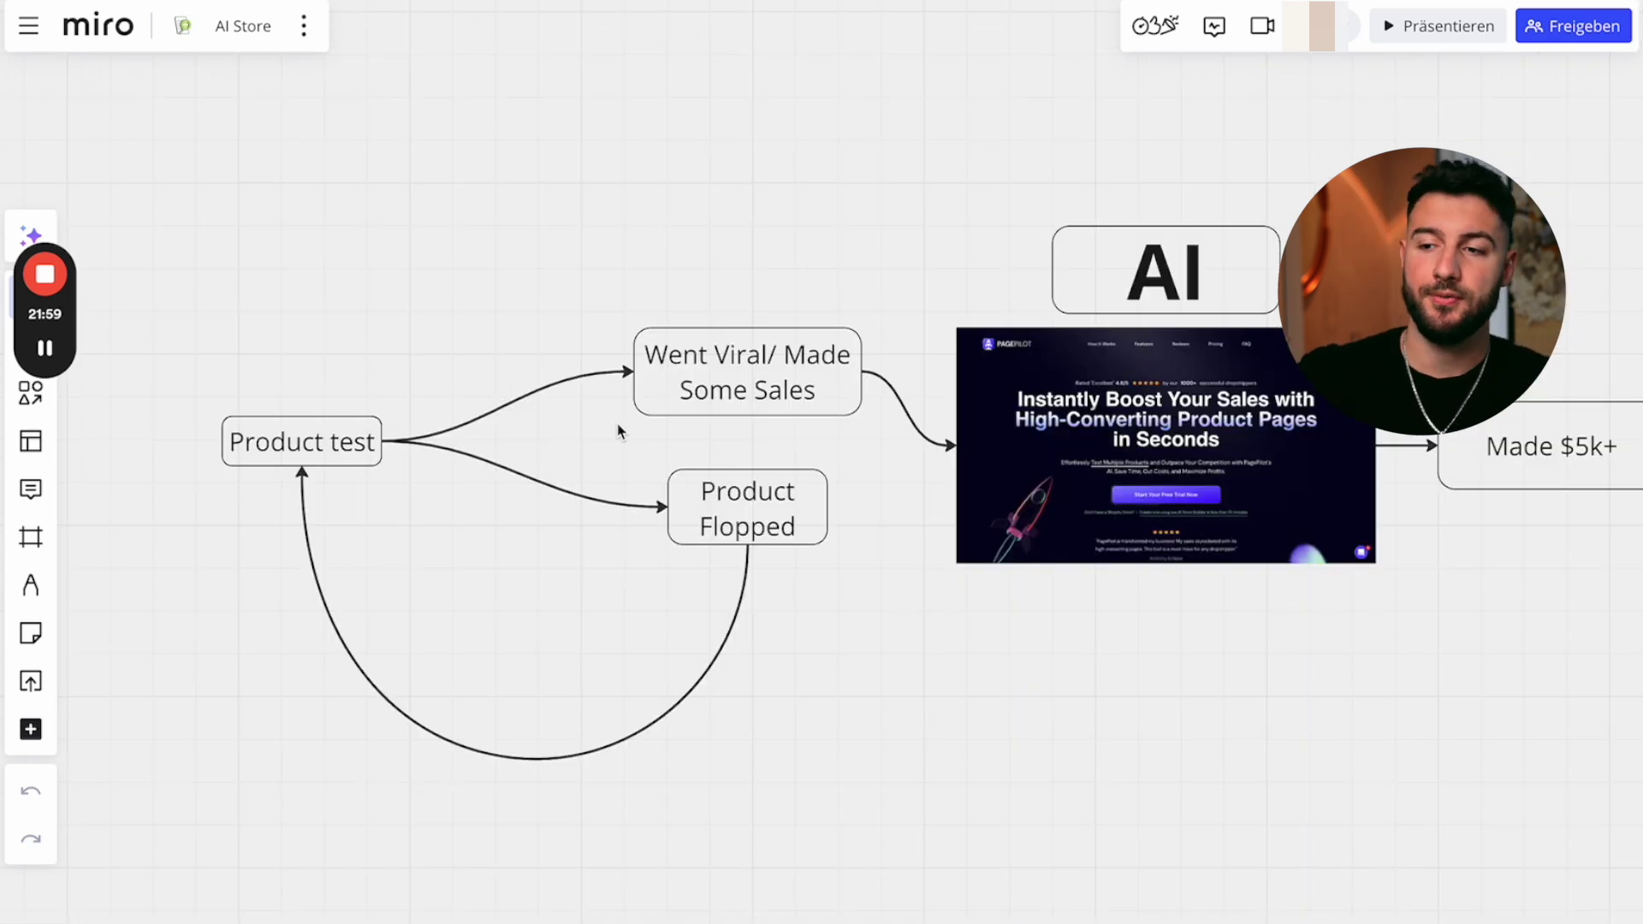
- Scroll the Miro board rightward along the AI Store flowchart from Product test onward
{"action": "scroll", "coordinate": [619, 430], "scroll_direction": "up", "scroll_amount": 5}
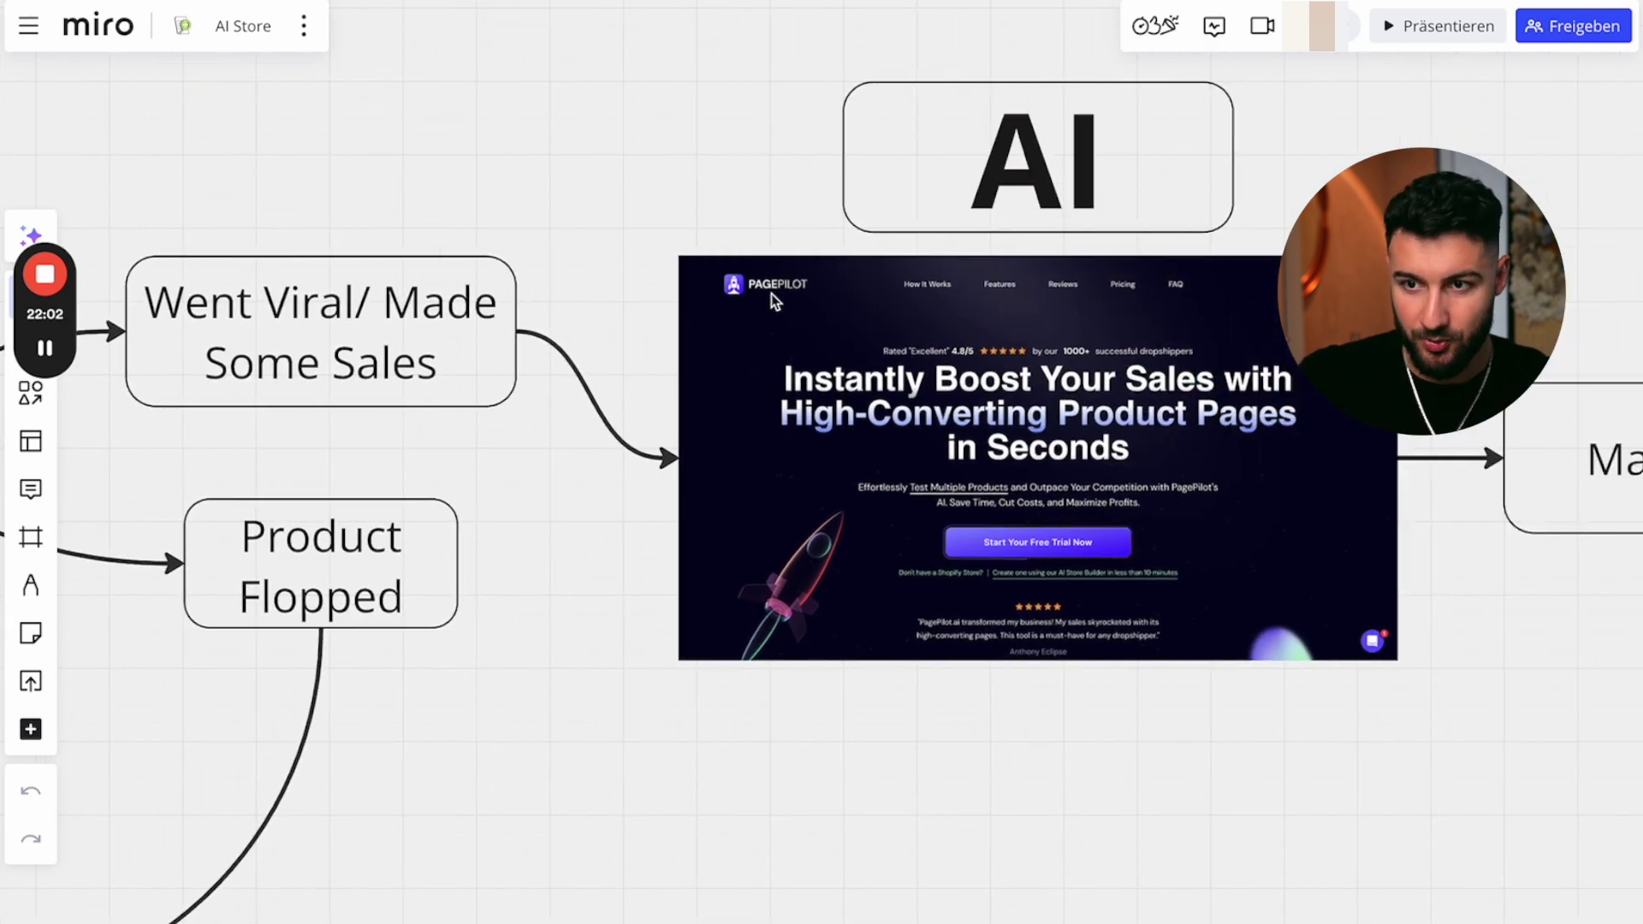
{"action": "scroll", "coordinate": [772, 312], "scroll_direction": "down", "scroll_amount": 5}
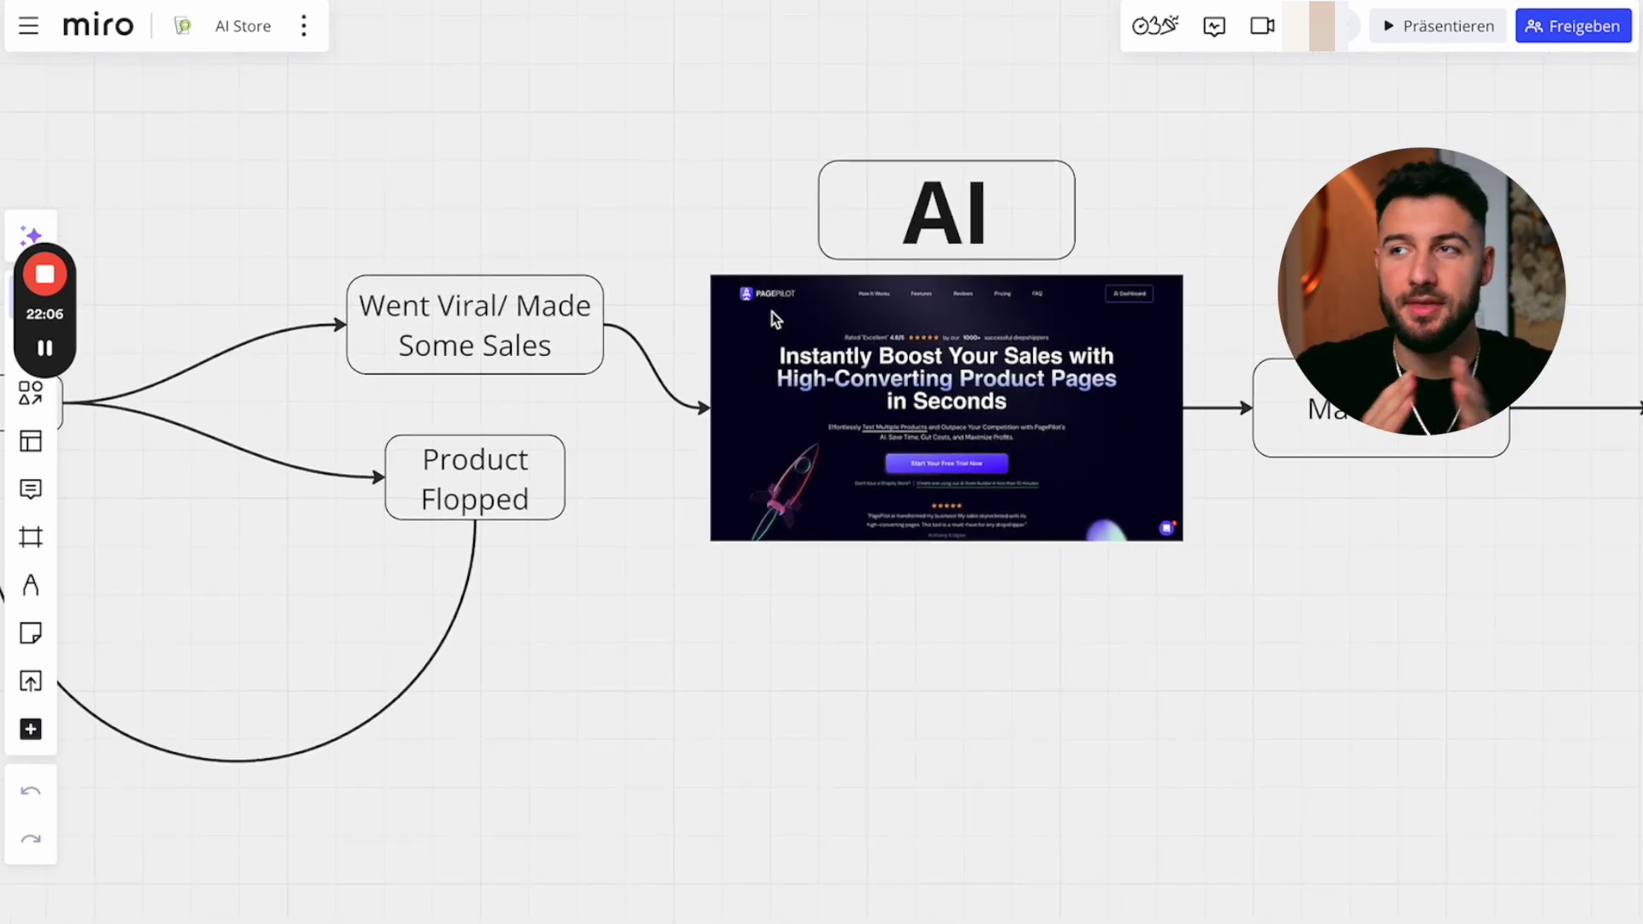
{"action": "scroll", "coordinate": [772, 311], "scroll_direction": "down", "scroll_amount": 5}
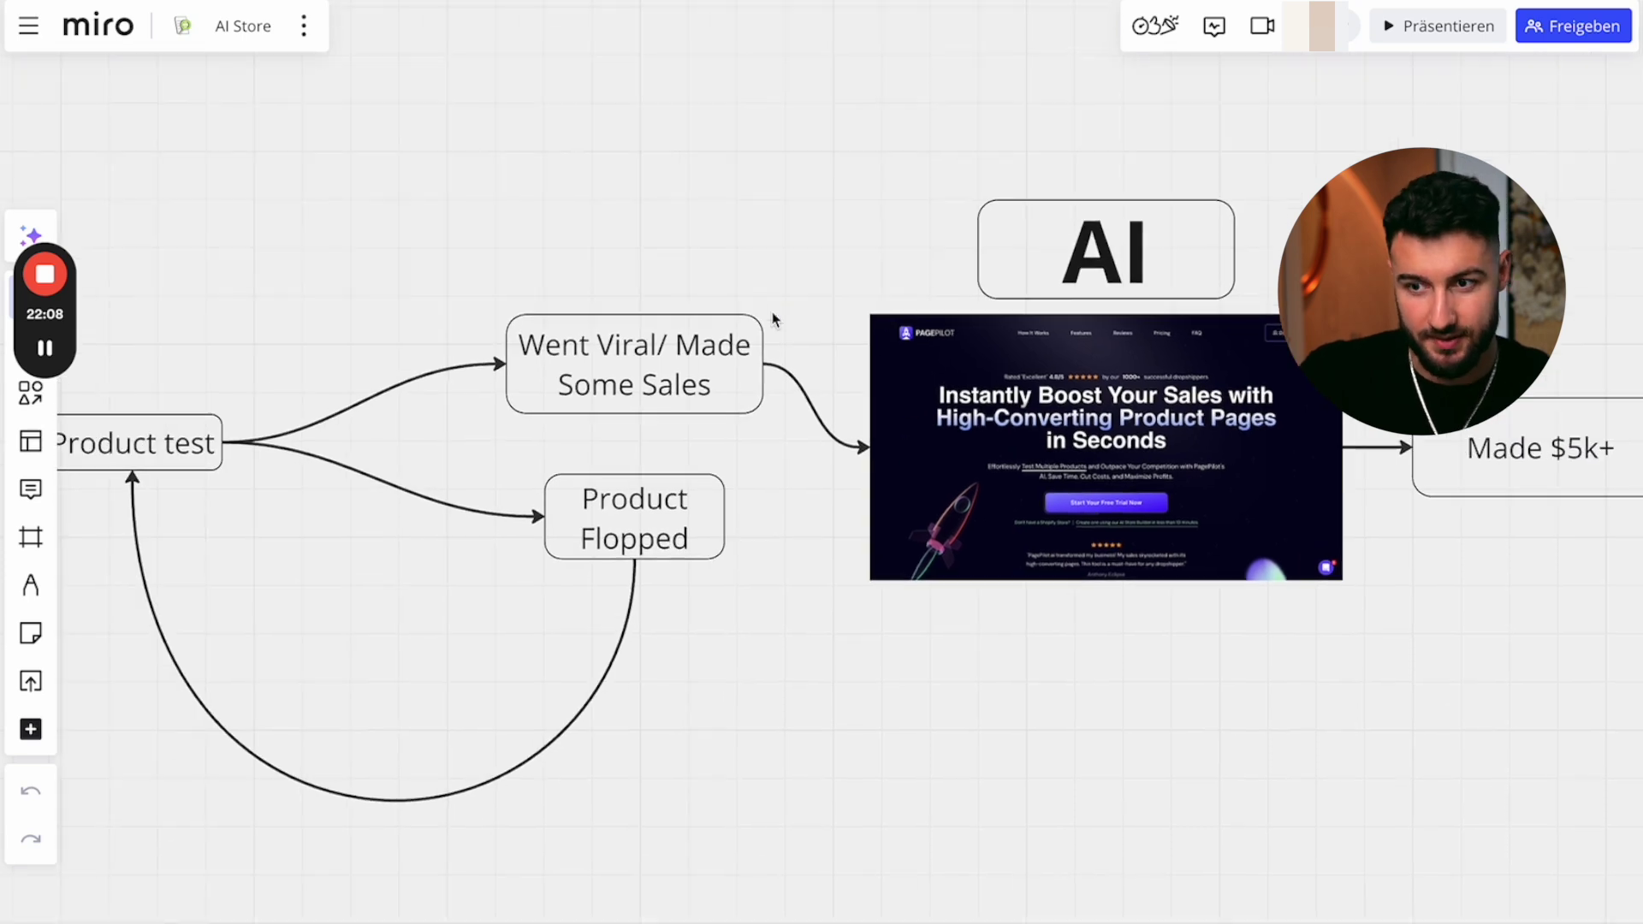
{"action": "scroll", "coordinate": [929, 472], "scroll_direction": "right", "scroll_amount": 3}
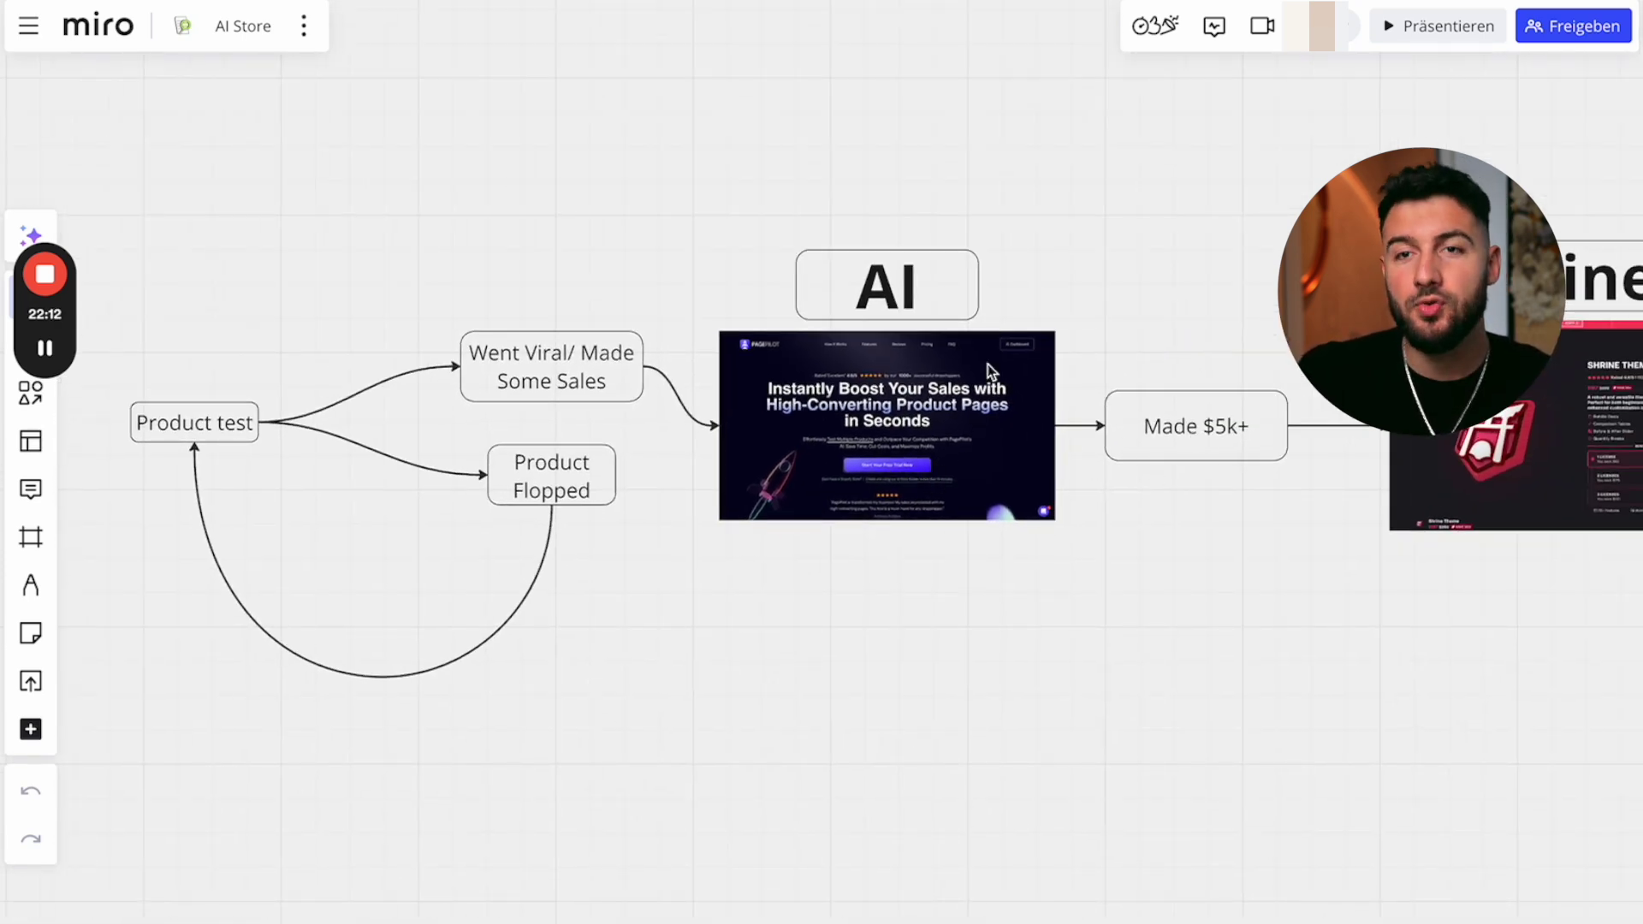
{"action": "scroll", "coordinate": [990, 370], "scroll_direction": "right", "scroll_amount": 8}
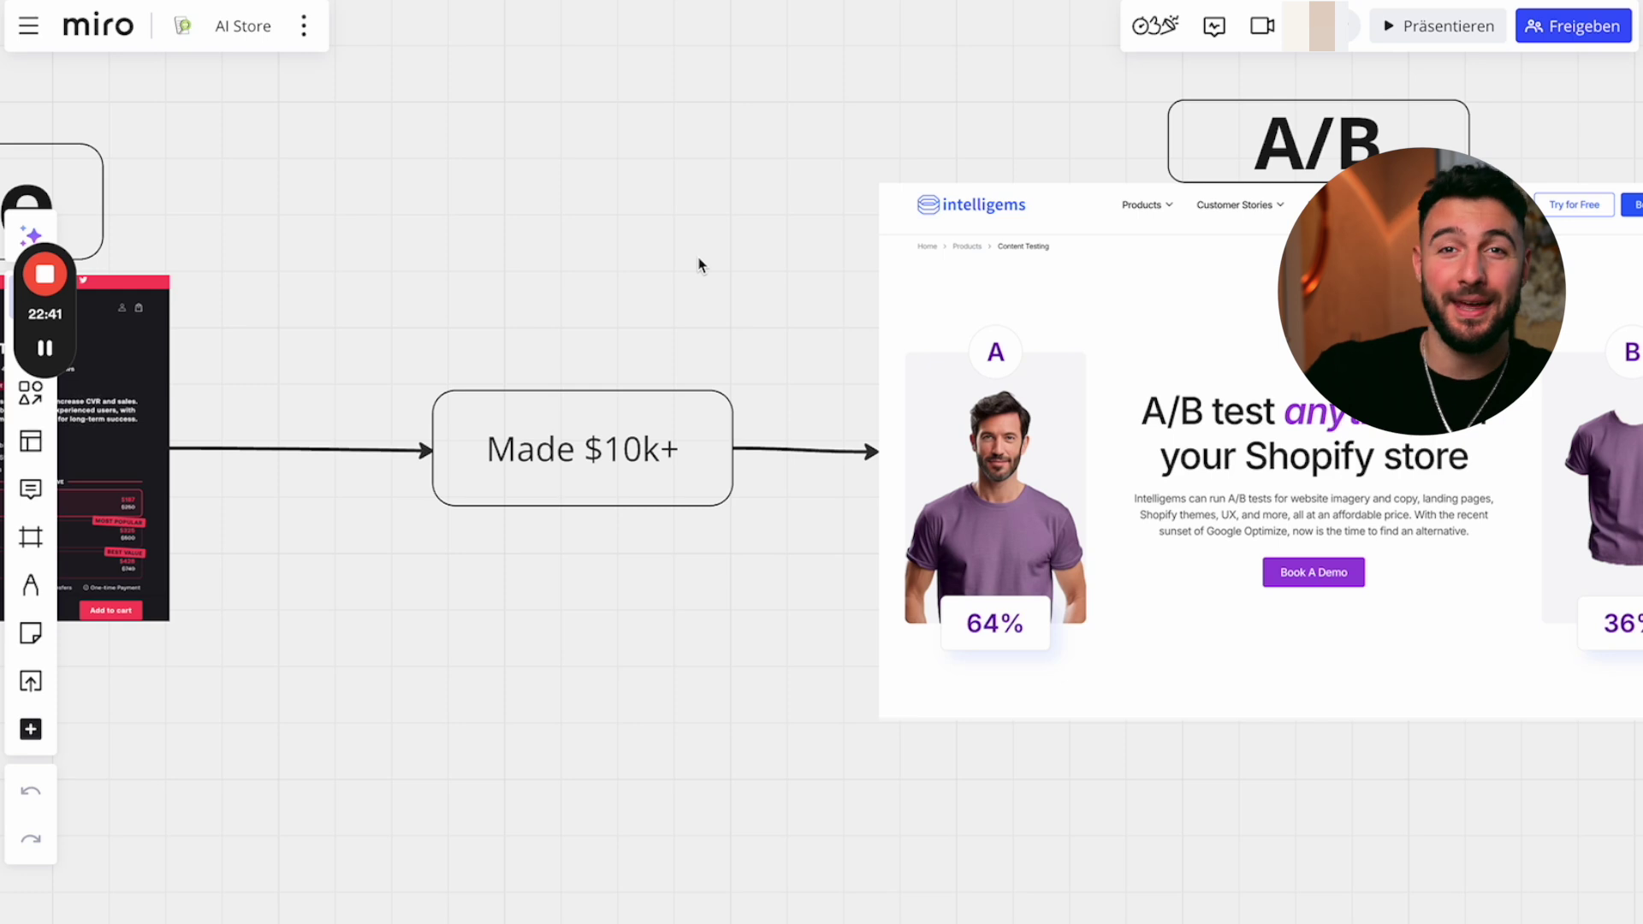
- Pan and zoom the Miro board across the Intelligems screenshot's version A (64%) and version B (36%)
{"action": "scroll", "coordinate": [698, 265], "scroll_direction": "right", "scroll_amount": 5}
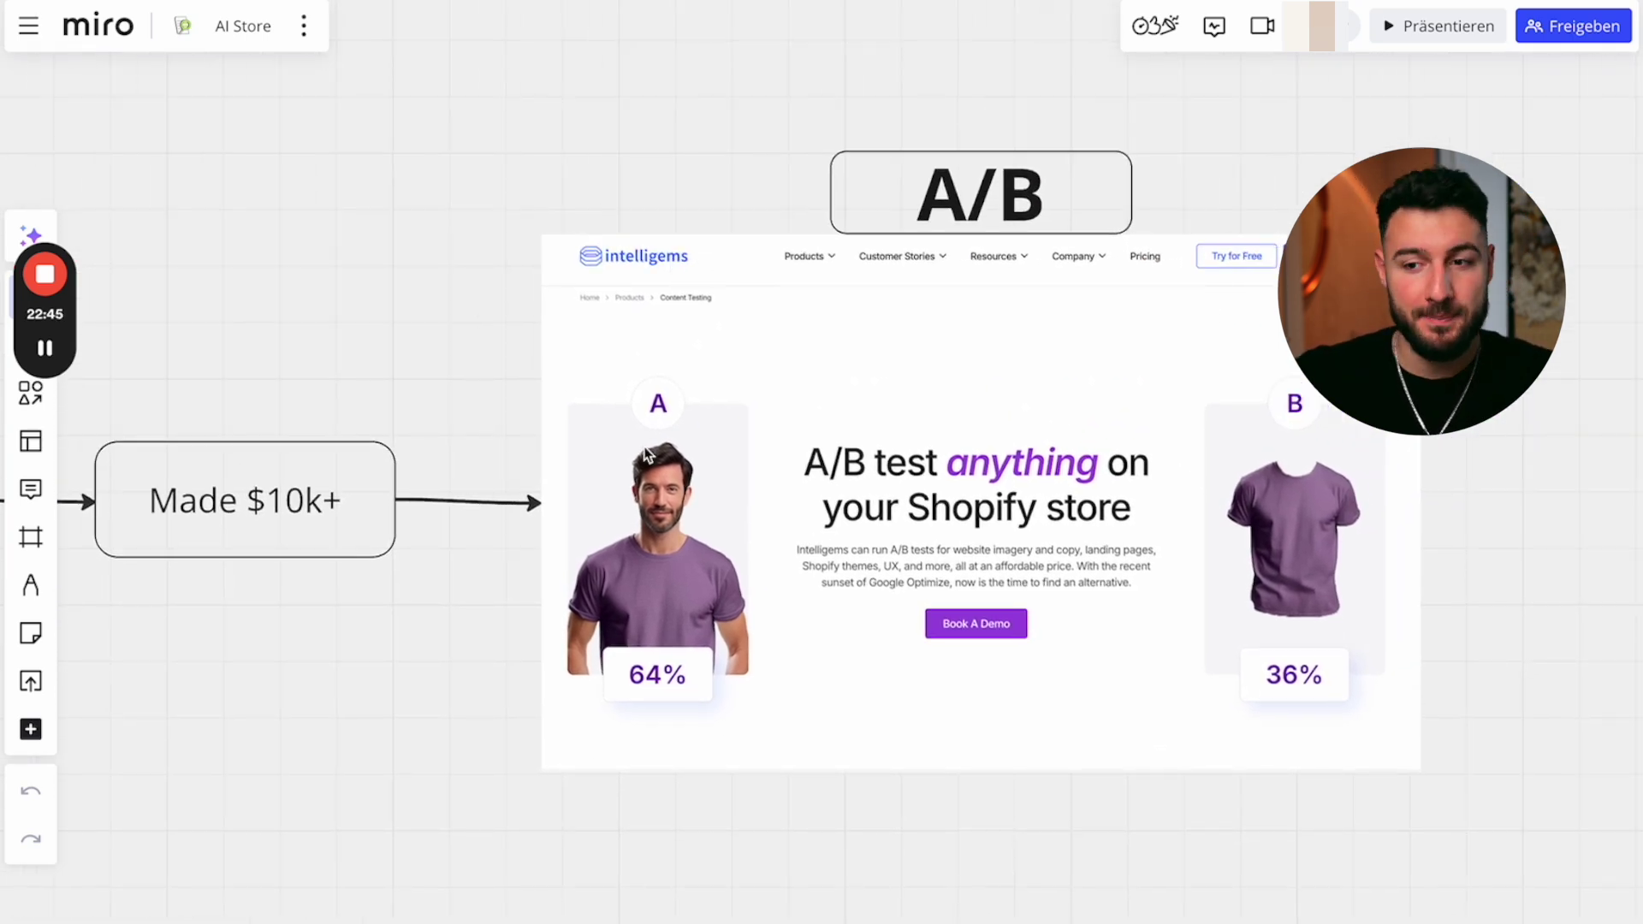
{"action": "scroll", "coordinate": [646, 453], "scroll_direction": "up", "scroll_amount": 5}
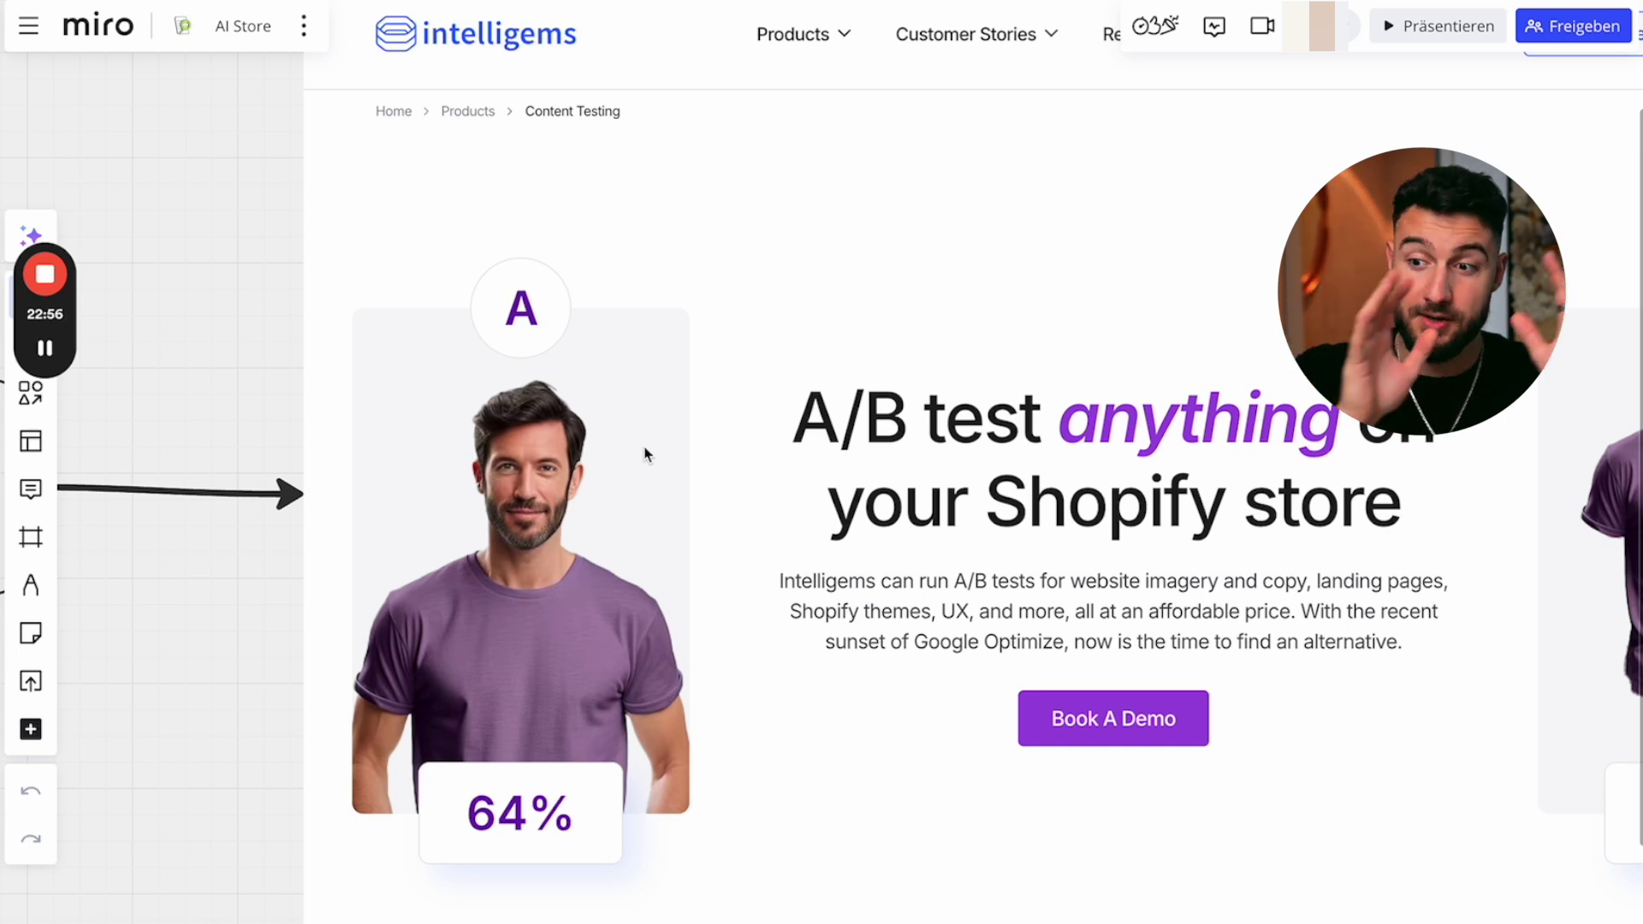
{"action": "scroll", "coordinate": [645, 454], "scroll_direction": "right", "scroll_amount": 2}
{"action": "scroll", "coordinate": [645, 454], "scroll_direction": "down", "scroll_amount": 1}
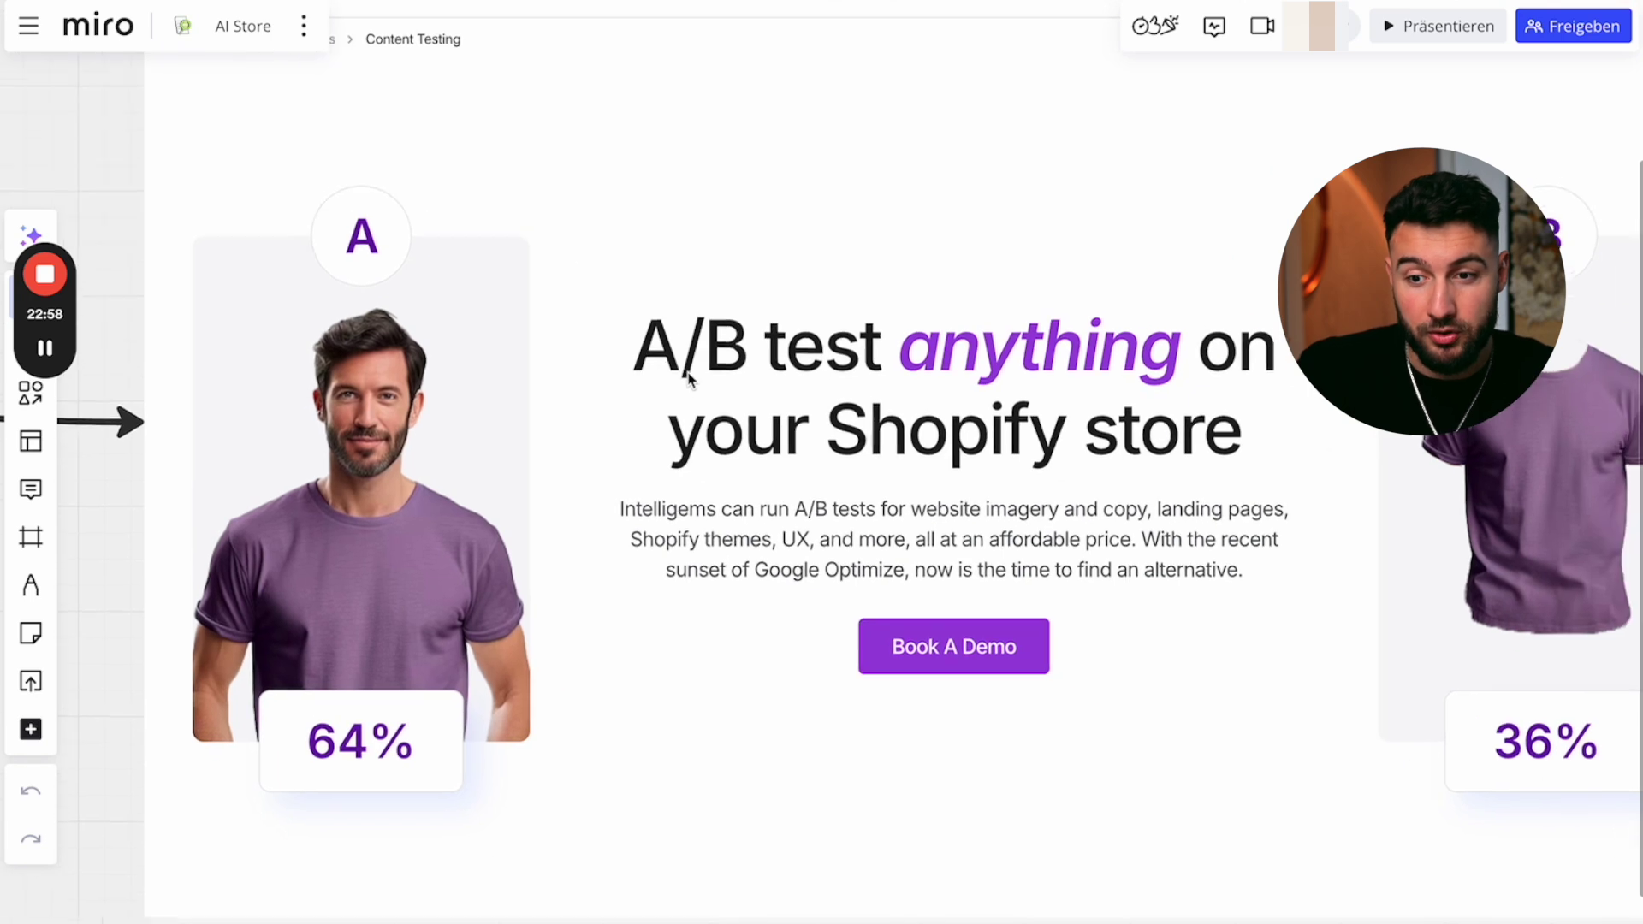
{"action": "scroll", "coordinate": [689, 380], "scroll_direction": "right", "scroll_amount": 3}
{"action": "scroll", "coordinate": [689, 380], "scroll_direction": "down", "scroll_amount": 1}
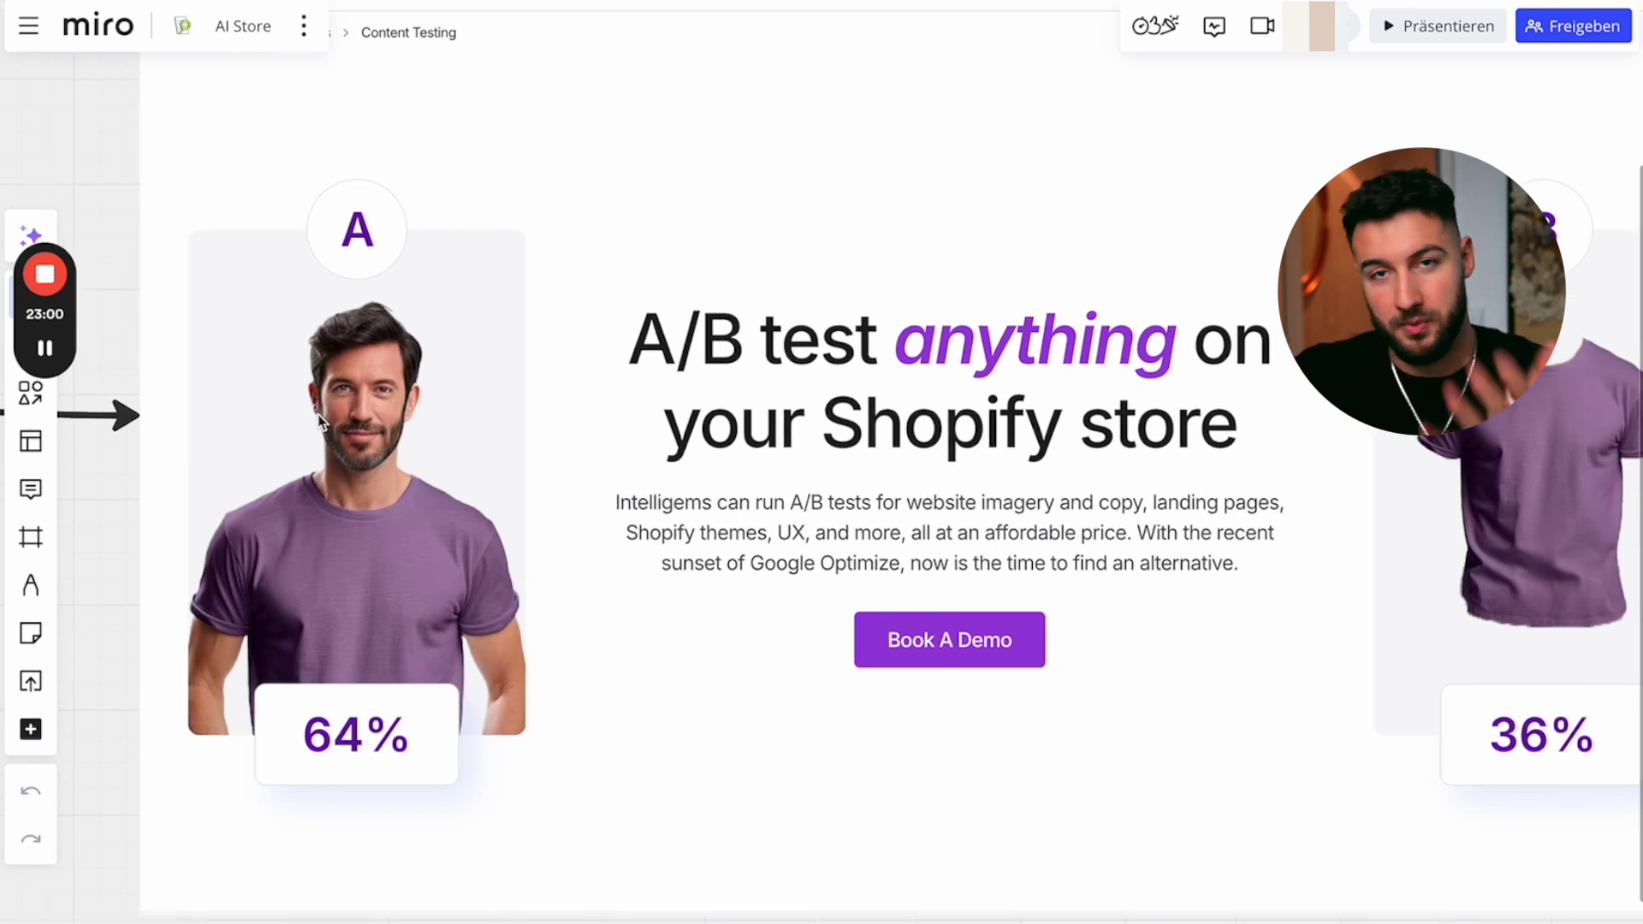
{"action": "scroll", "coordinate": [876, 507], "scroll_direction": "right", "scroll_amount": 3}
{"action": "scroll", "coordinate": [876, 507], "scroll_direction": "down", "scroll_amount": 1}
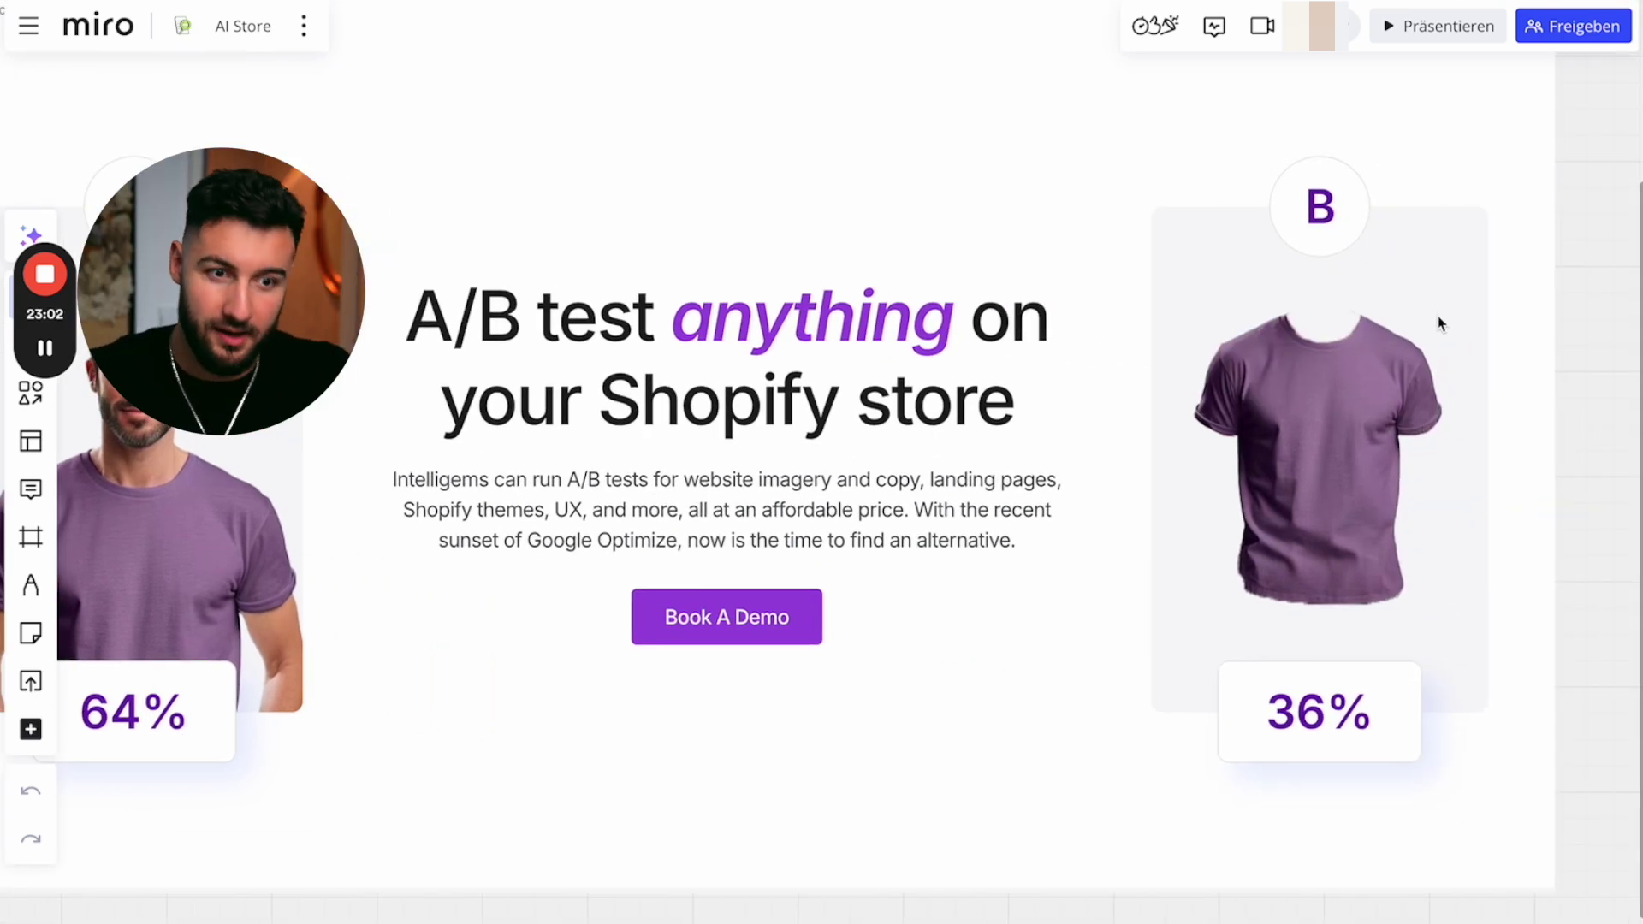